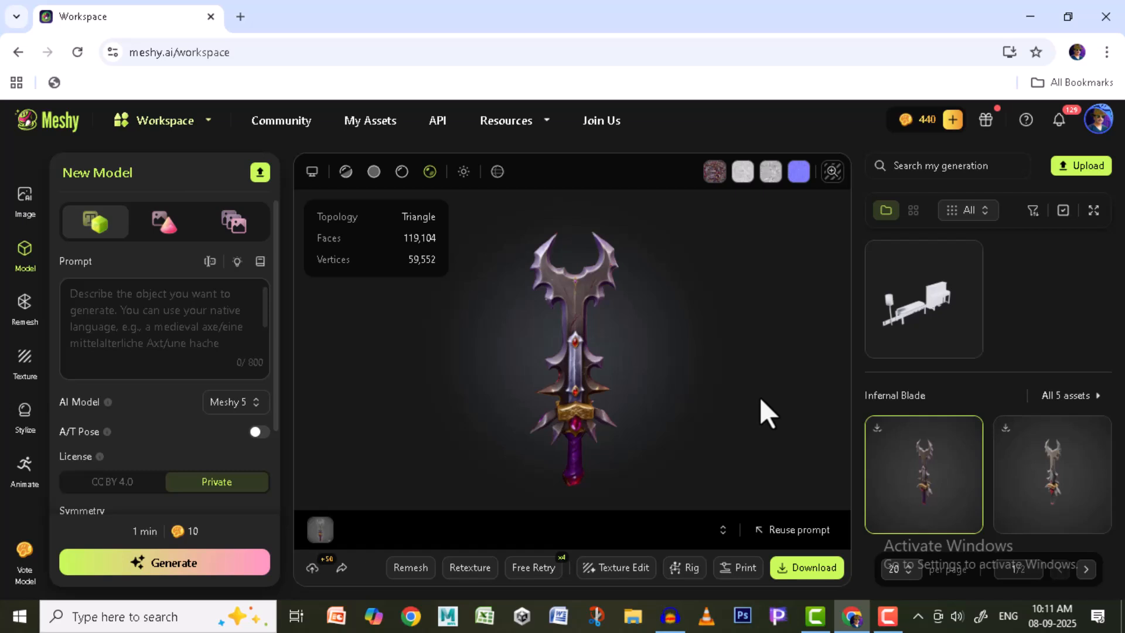
# - Remesh the Infernal Blade to a fixed 30K polycount with quad topology and open the resulting model
pyautogui.click(30, 328)
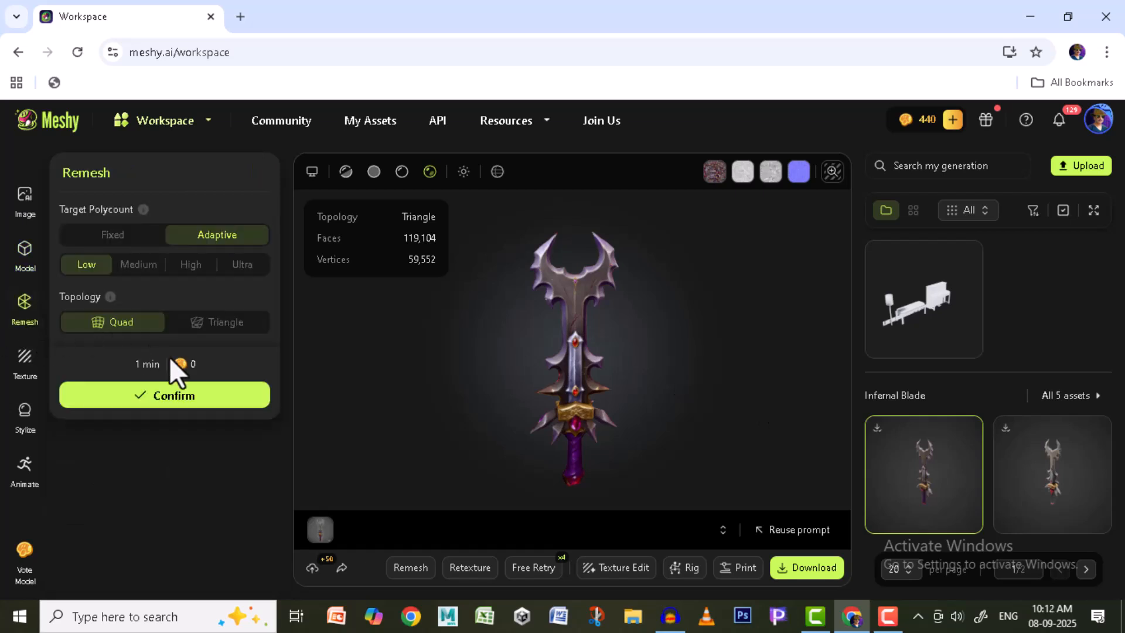
pyautogui.click(115, 232)
pyautogui.click(199, 265)
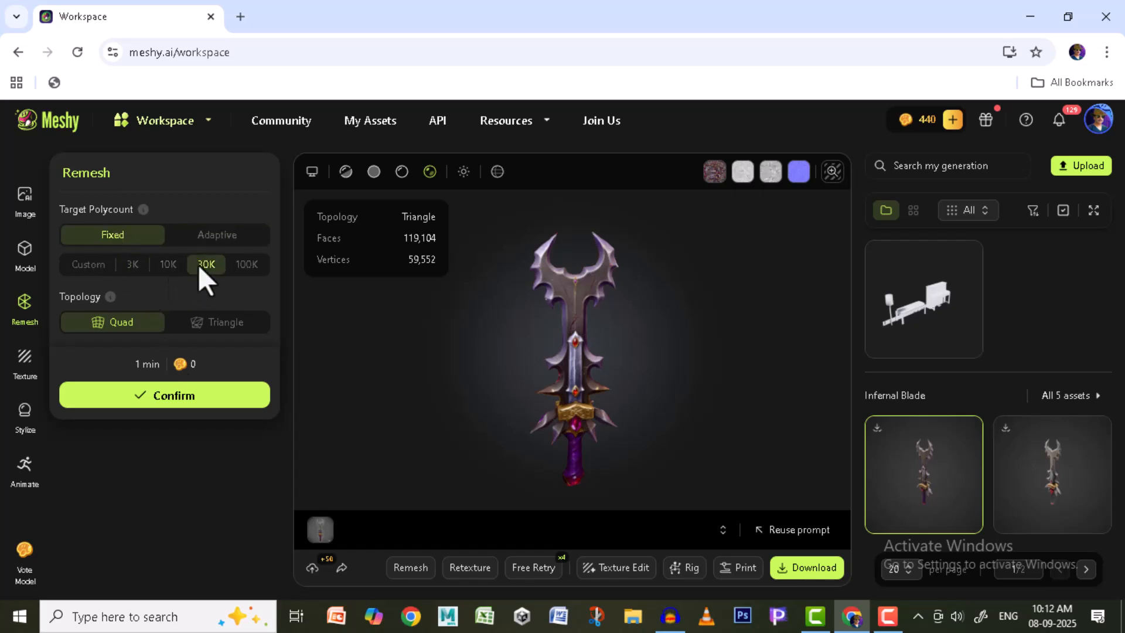
pyautogui.click(188, 400)
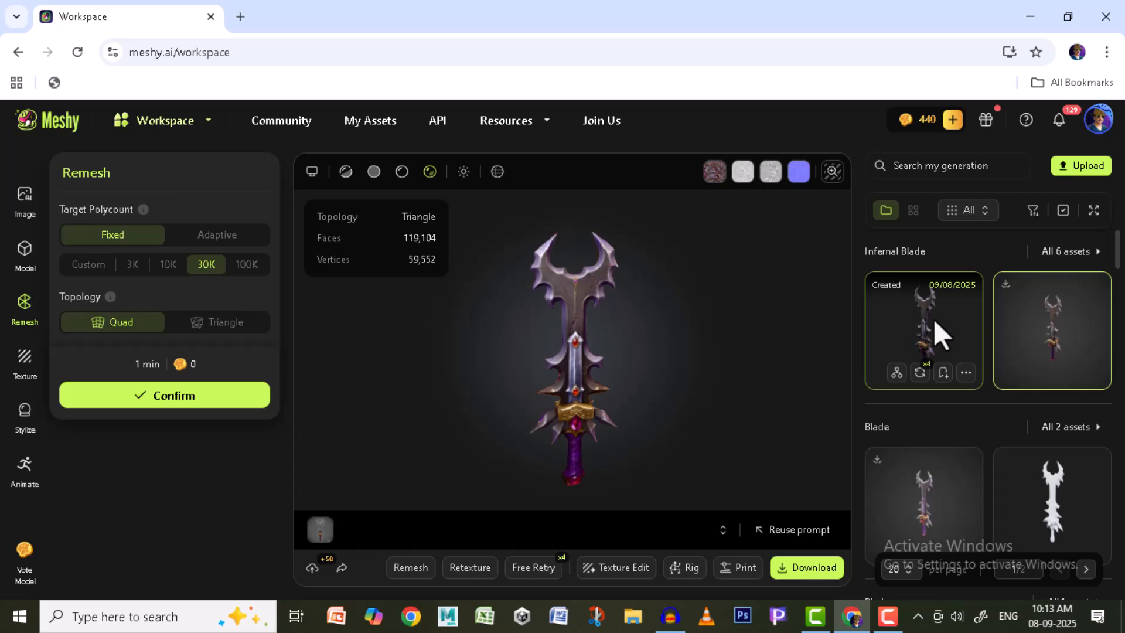
pyautogui.click(934, 319)
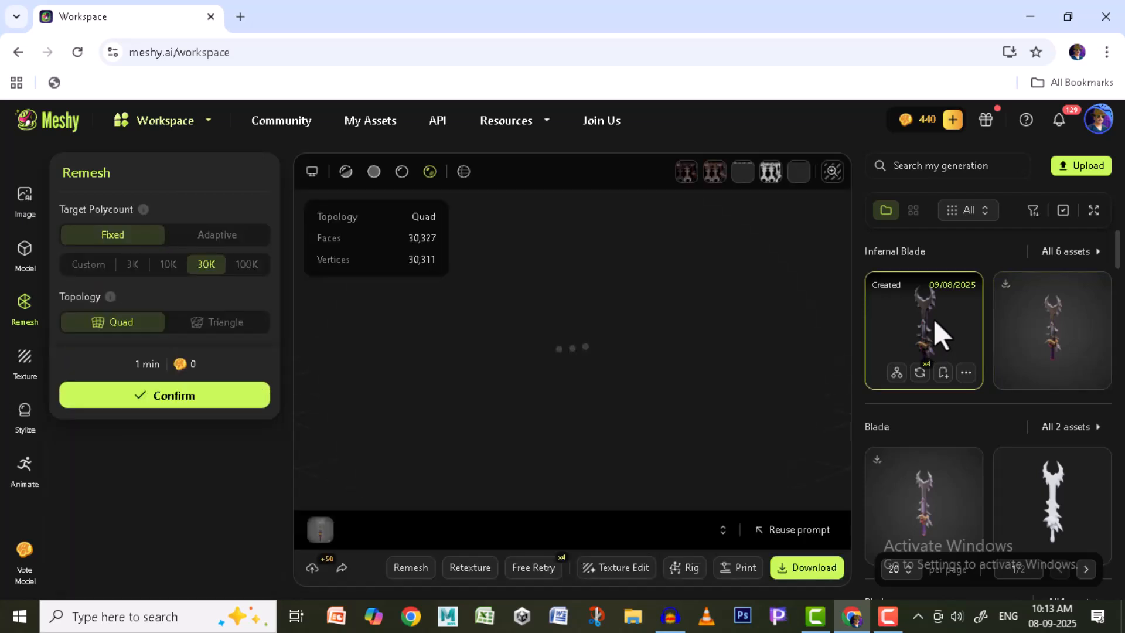
# - Turn on the wireframe overlay and examine the 30K quad mesh from the sword's forked tip down to the handle
pyautogui.moveTo(666, 255); pyautogui.dragTo(681, 232, button='right')
pyautogui.scroll(5, 635, 402)
pyautogui.moveTo(714, 347); pyautogui.dragTo(692, 326)
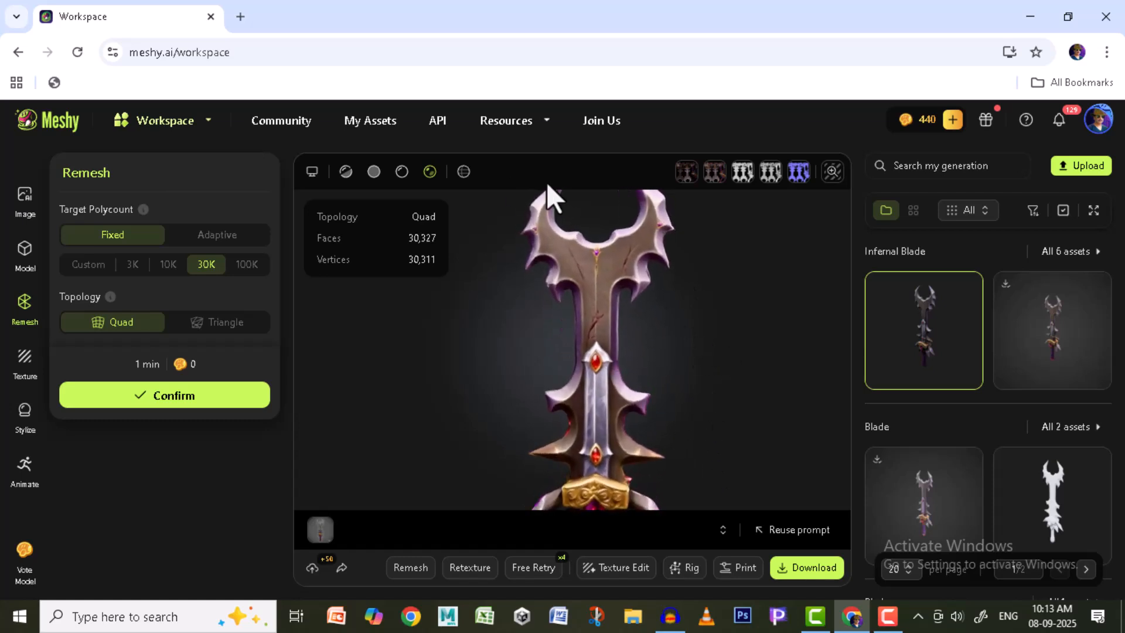
pyautogui.click(464, 172)
pyautogui.moveTo(711, 293); pyautogui.dragTo(711, 452, button='right')
pyautogui.scroll(5, 727, 378)
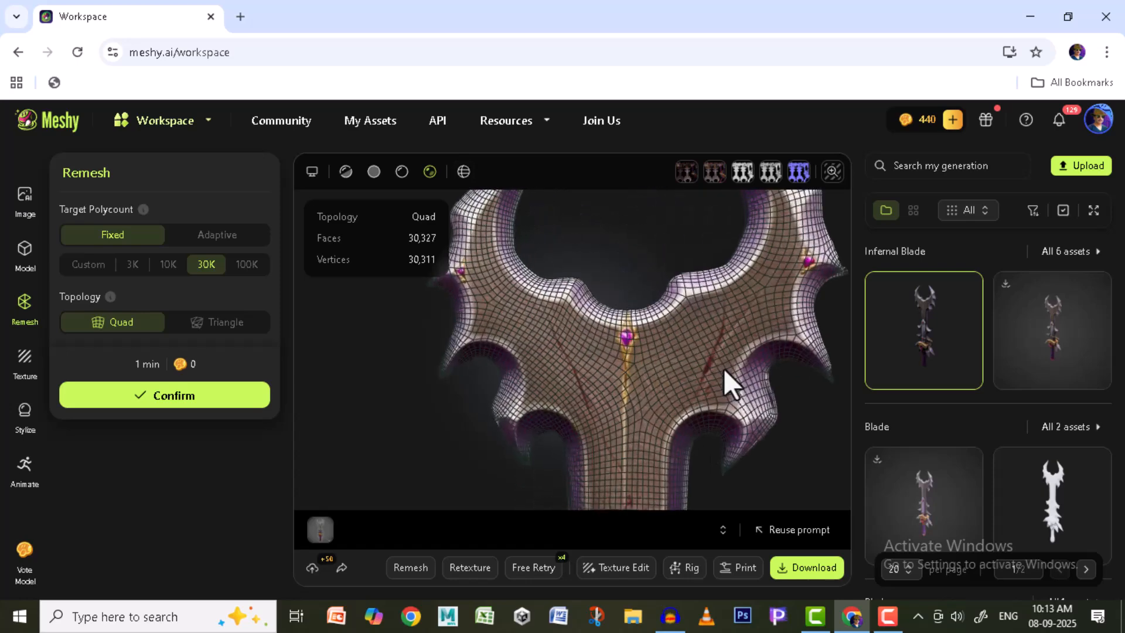
pyautogui.moveTo(735, 365); pyautogui.dragTo(700, 410)
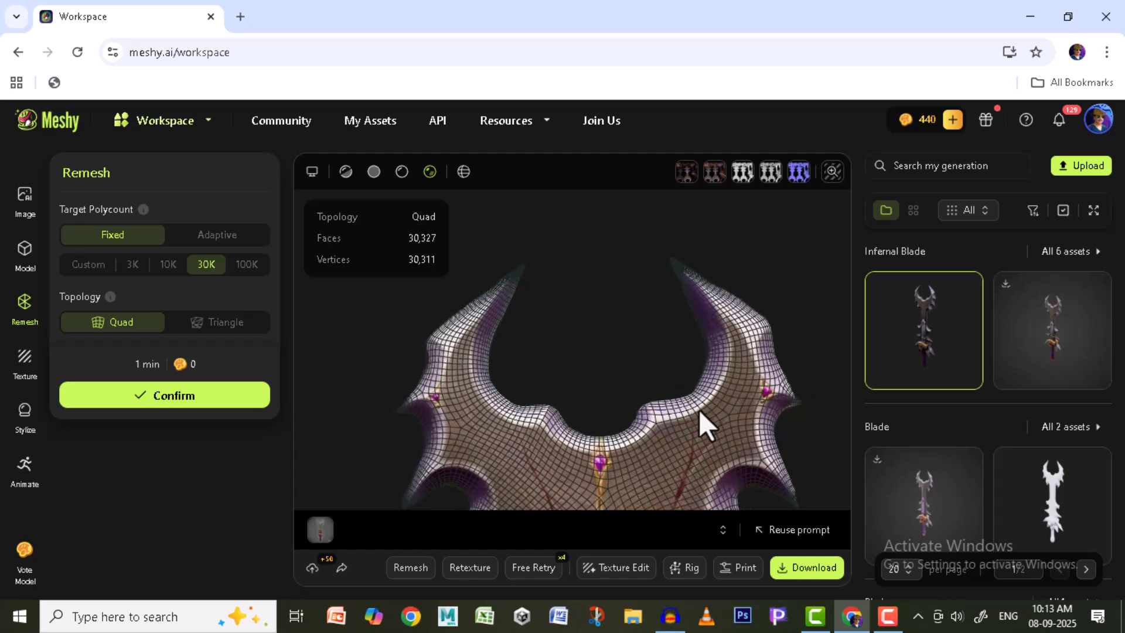
pyautogui.moveTo(698, 412); pyautogui.dragTo(764, 181, button='right')
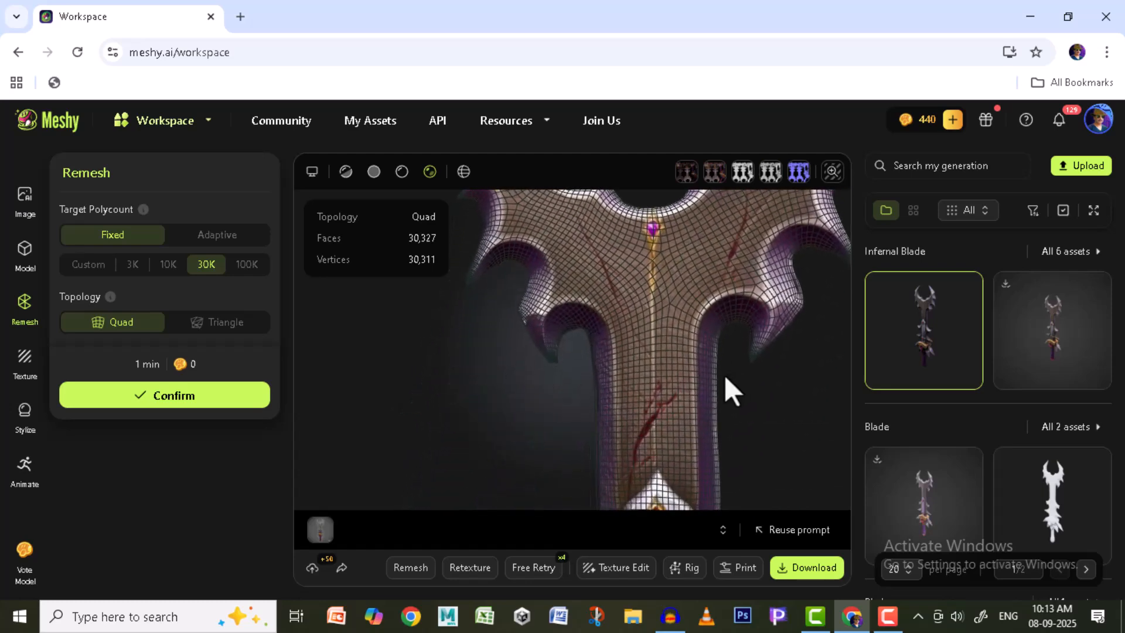
pyautogui.moveTo(702, 389); pyautogui.dragTo(681, 406)
pyautogui.scroll(-5, 680, 406)
pyautogui.moveTo(681, 407); pyautogui.dragTo(606, 335, button='right')
pyautogui.scroll(-3, 606, 335)
pyautogui.moveTo(641, 382); pyautogui.dragTo(636, 283, button='right')
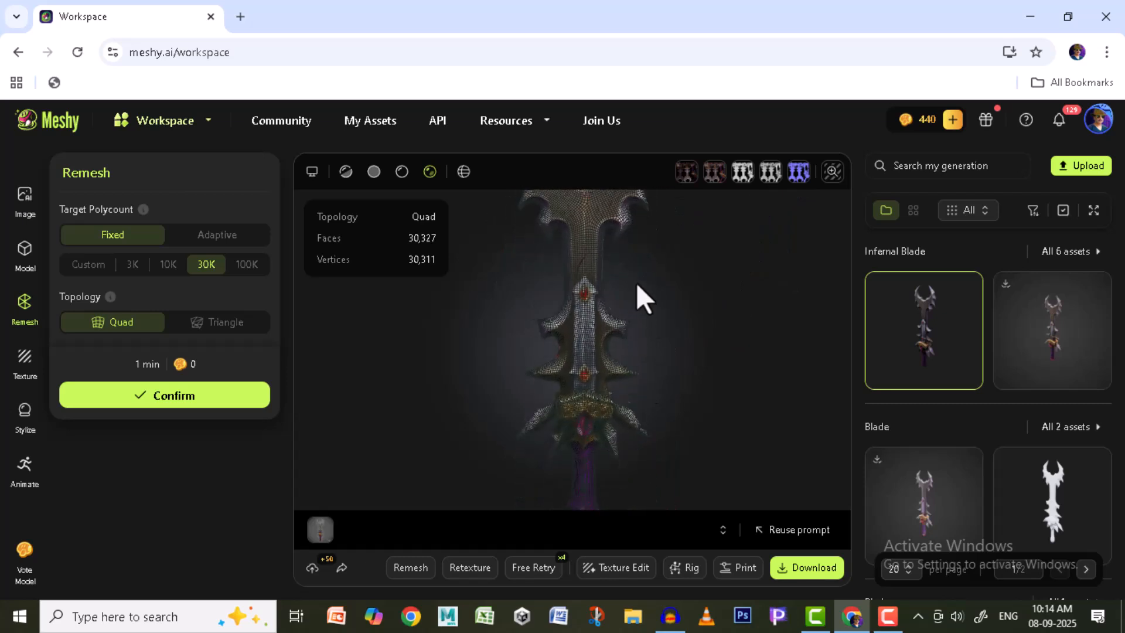
# - Download the 30K sword model in fbx format without resizing and close the download settings
pyautogui.click(830, 571)
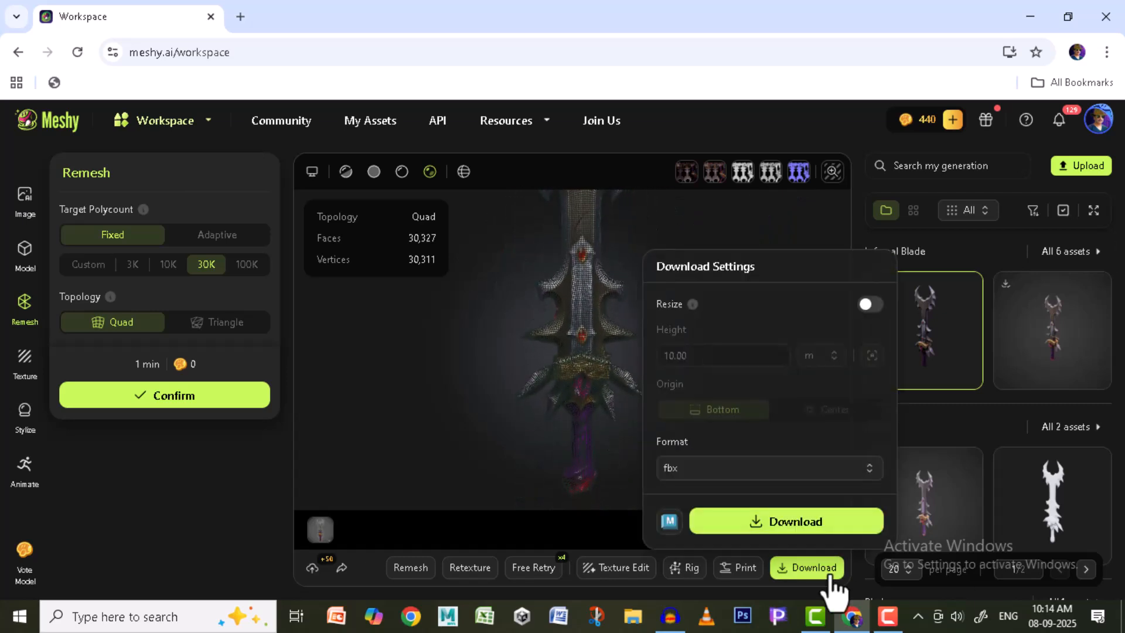
pyautogui.click(830, 523)
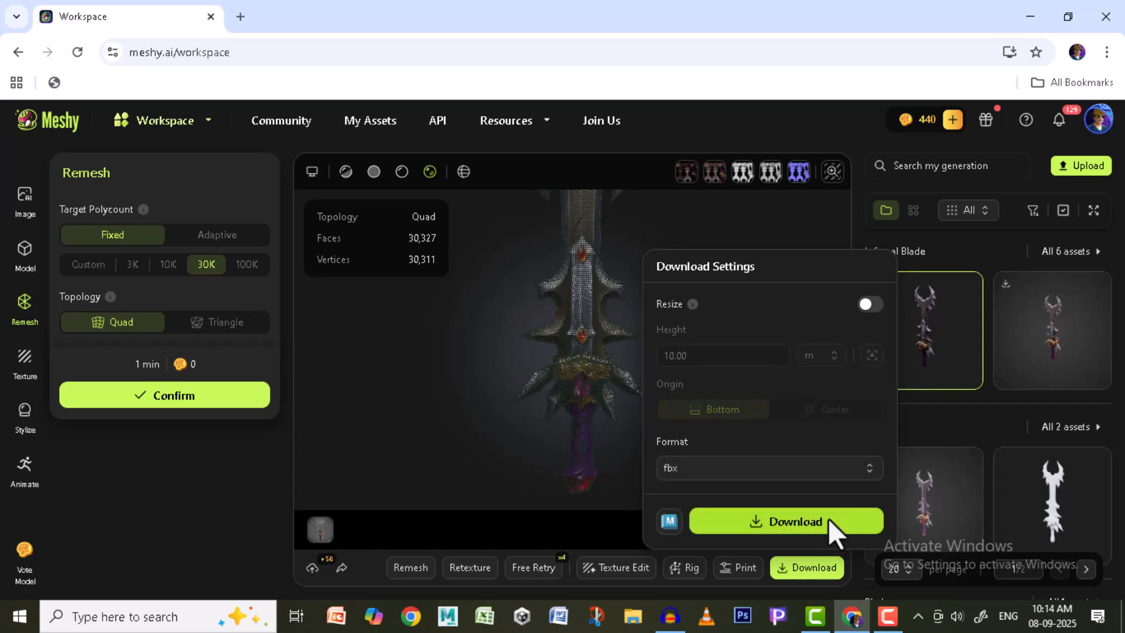
pyautogui.click(472, 384)
# - Remesh the sword to a fixed 10K polycount with quad topology and open the resulting model
pyautogui.click(167, 264)
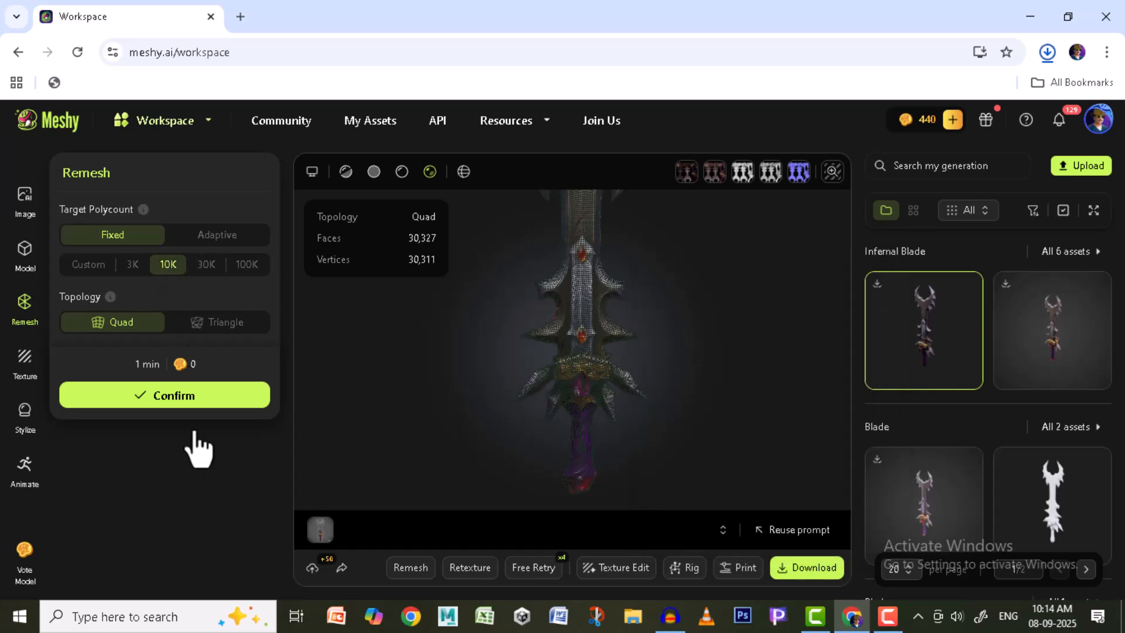
pyautogui.click(164, 399)
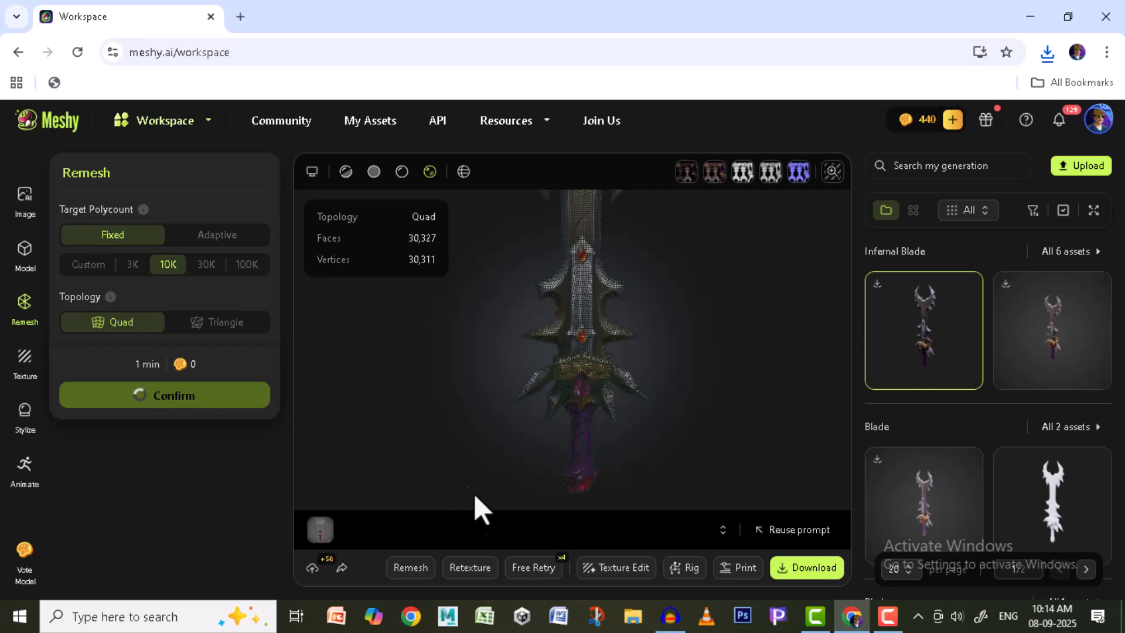
pyautogui.scroll(-3, 722, 372)
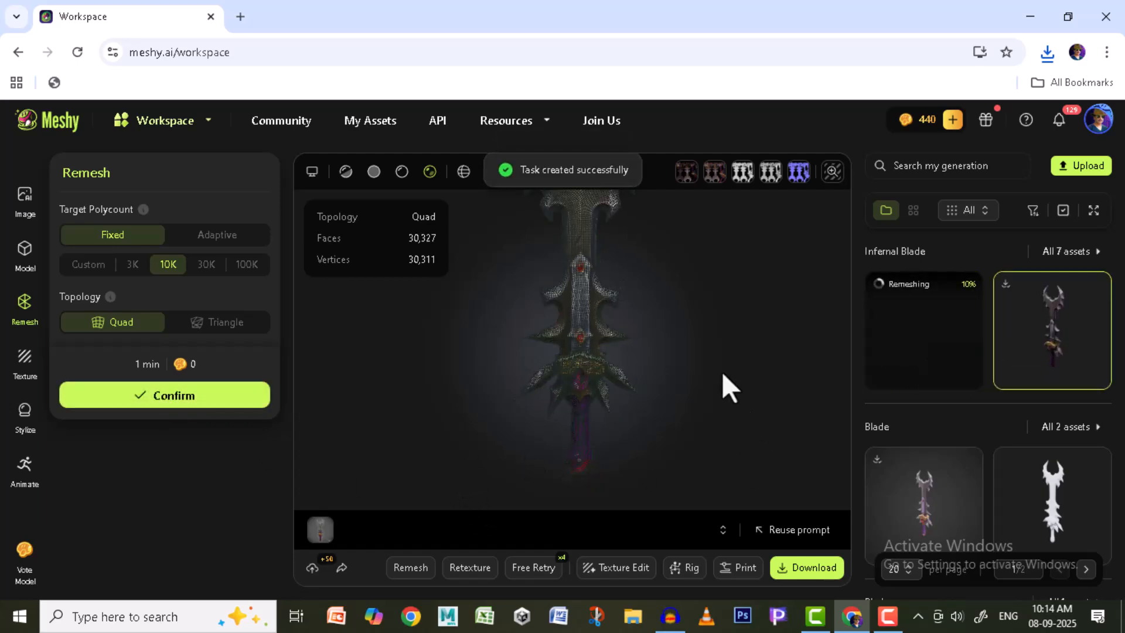
pyautogui.scroll(5, 627, 422)
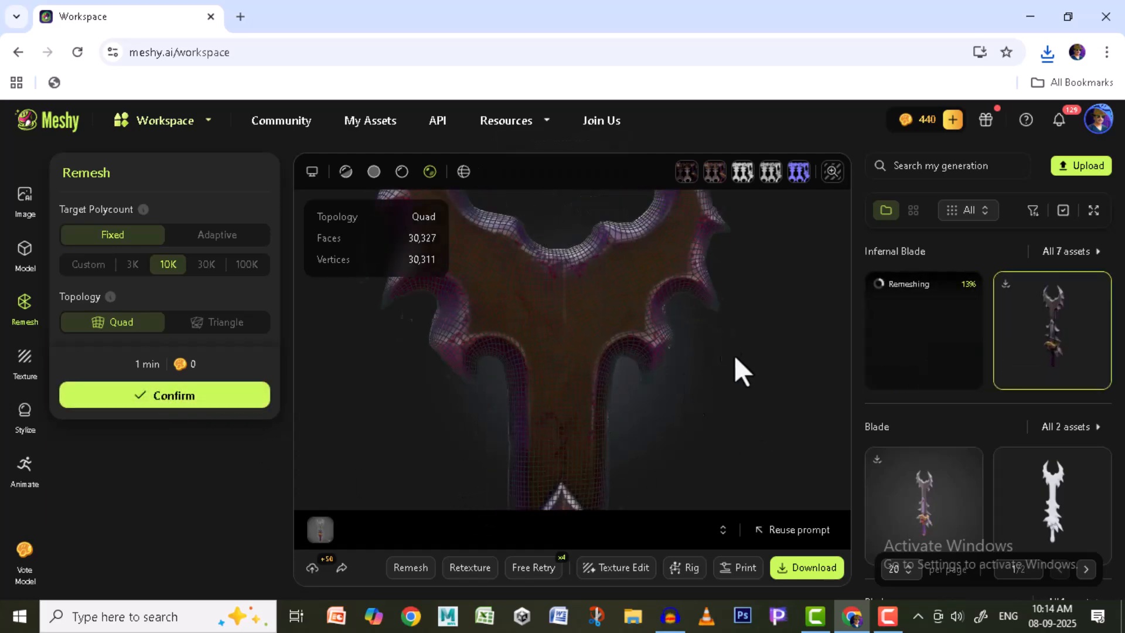
pyautogui.scroll(-5, 719, 420)
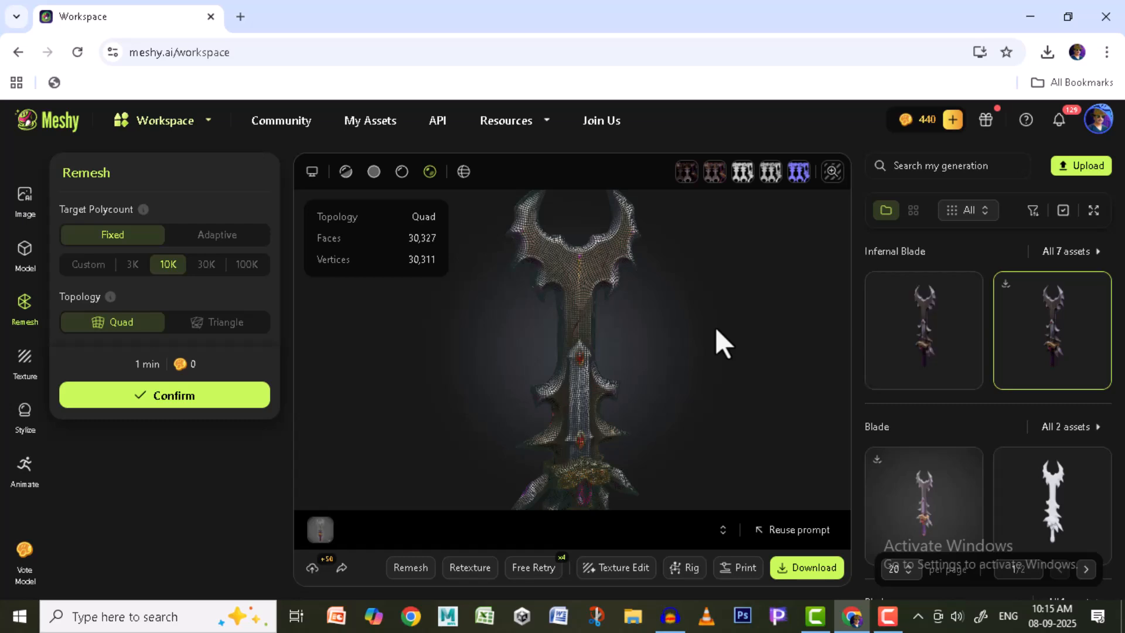
pyautogui.click(917, 324)
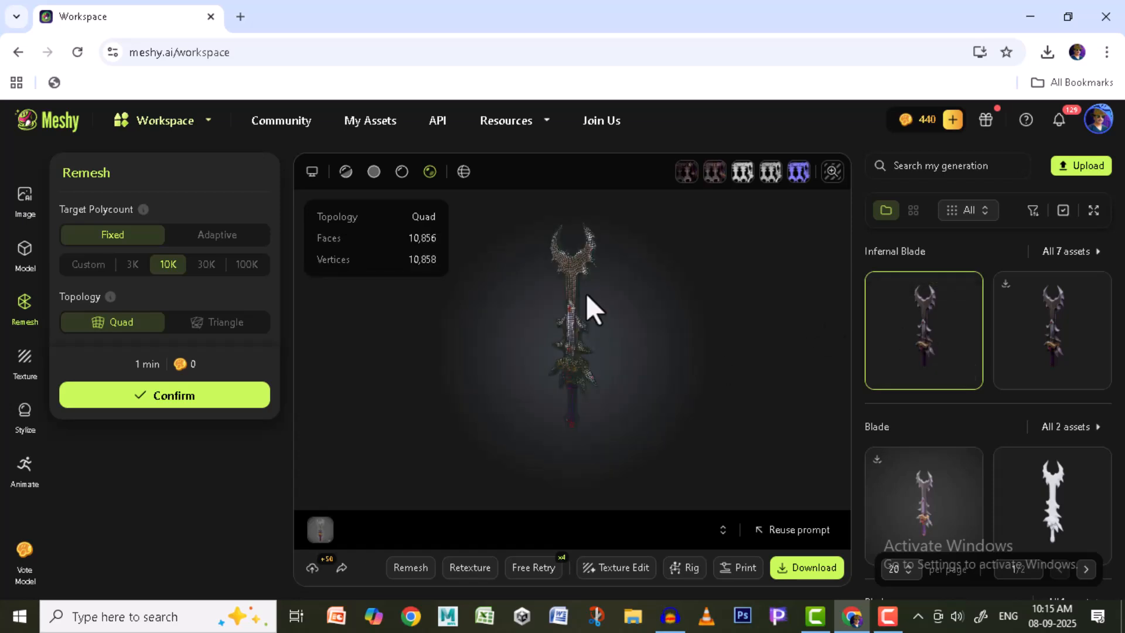
# - Inspect the 10K sword's forked tip with the wireframe, hide the overlay and check the texture down to the guard
pyautogui.scroll(5, 683, 347)
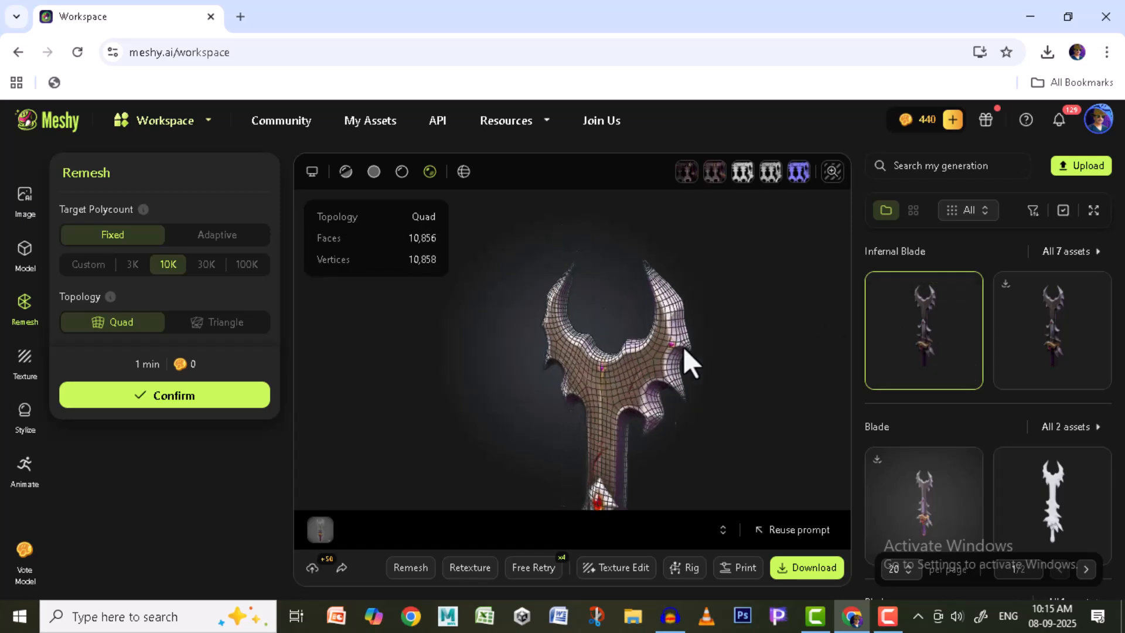
pyautogui.moveTo(683, 347); pyautogui.dragTo(717, 354)
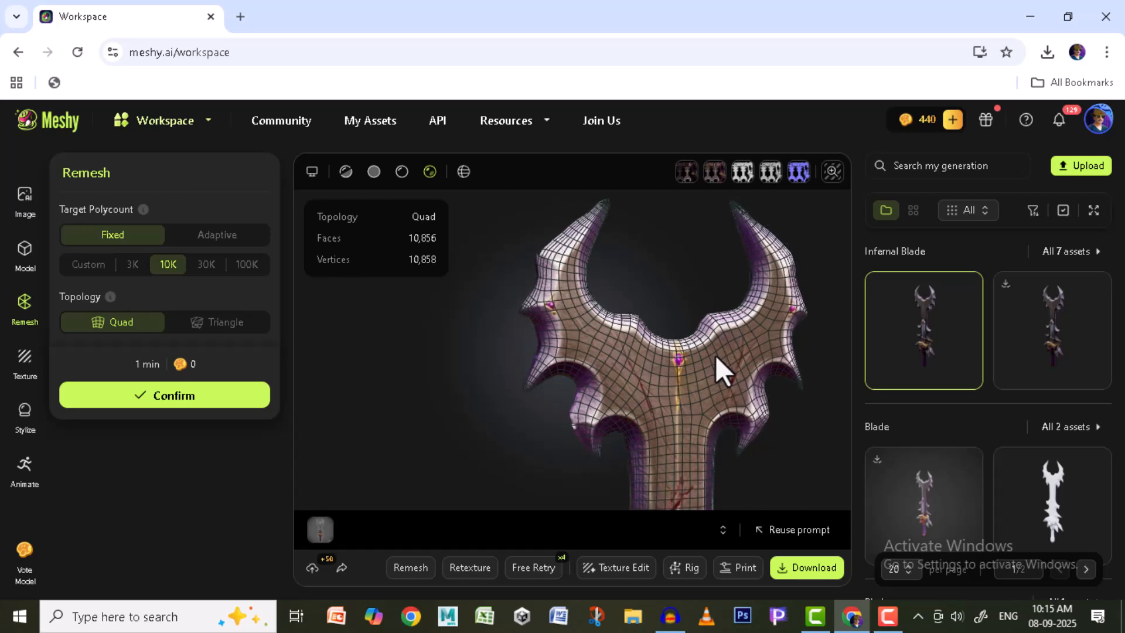
pyautogui.click(464, 173)
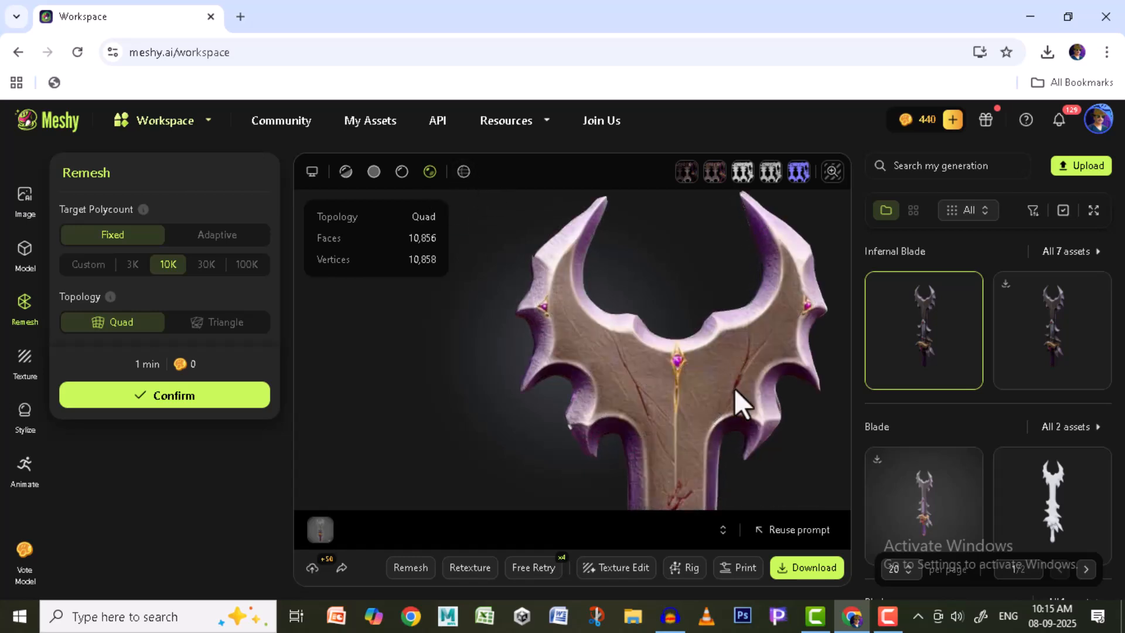
pyautogui.scroll(-2, 734, 388)
pyautogui.moveTo(737, 394); pyautogui.dragTo(694, 407)
pyautogui.scroll(-4, 702, 473)
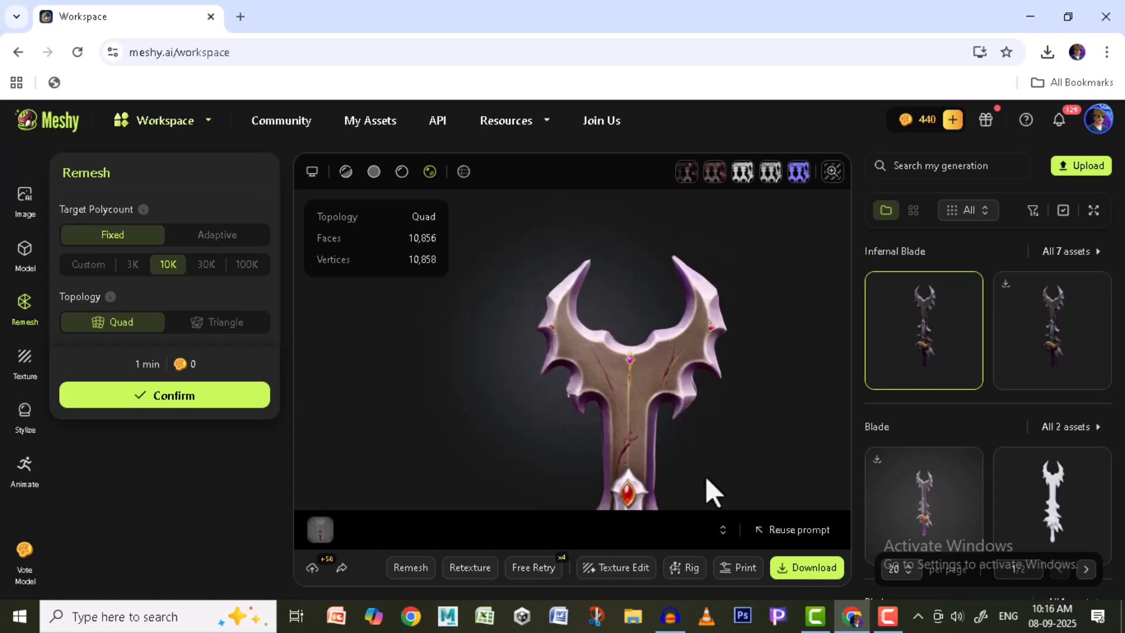
pyautogui.moveTo(702, 473); pyautogui.dragTo(706, 284, button='right')
pyautogui.scroll(5, 642, 346)
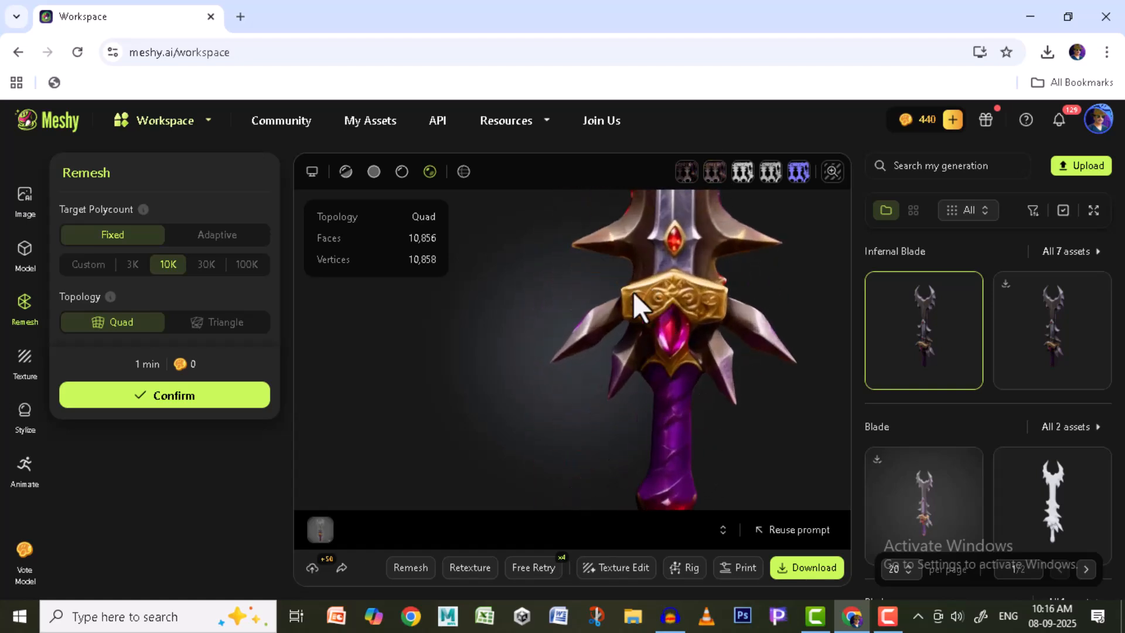
# - Show the wireframe again and examine the 10K mesh on the untextured grey model around the forked tip
pyautogui.click(463, 171)
pyautogui.moveTo(538, 388); pyautogui.dragTo(596, 384)
pyautogui.scroll(4, 578, 304)
pyautogui.moveTo(680, 381); pyautogui.dragTo(761, 500, button='right')
pyautogui.moveTo(779, 440); pyautogui.dragTo(610, 428)
pyautogui.click(374, 171)
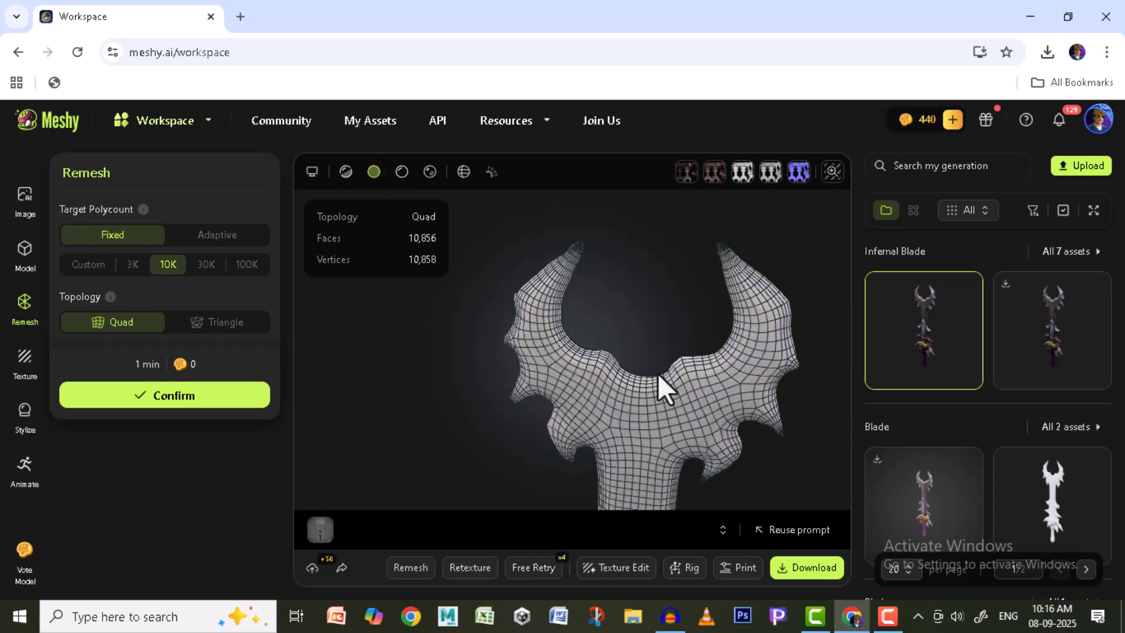
pyautogui.moveTo(661, 384); pyautogui.dragTo(649, 307)
# - Download the 10K sword model in fbx format without resizing
pyautogui.scroll(-5, 666, 394)
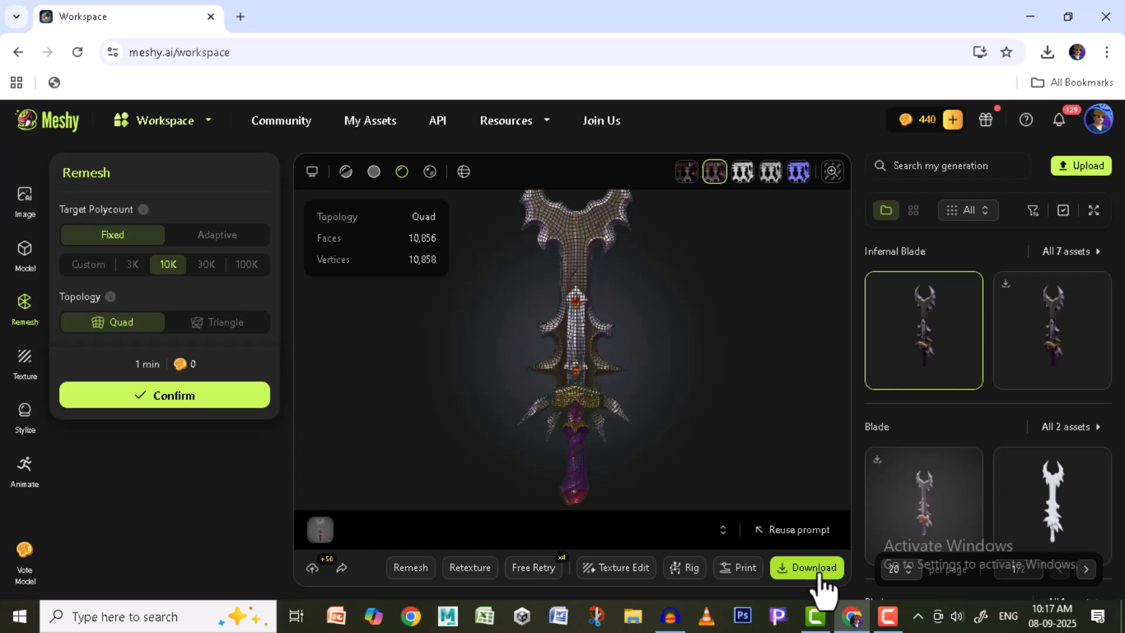
pyautogui.click(819, 576)
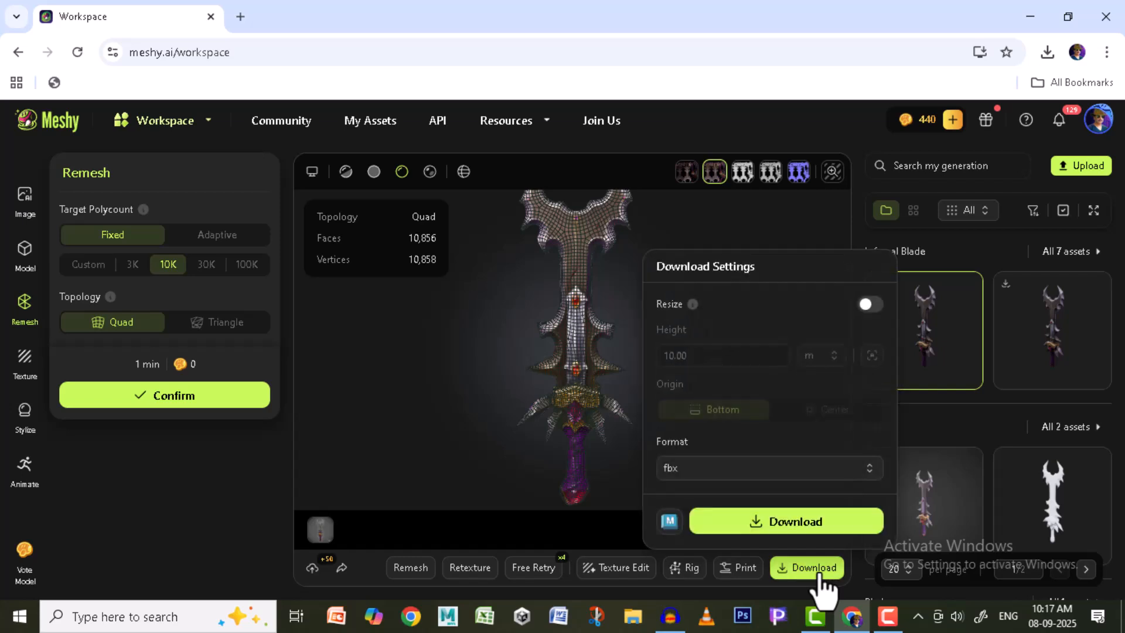
pyautogui.click(802, 524)
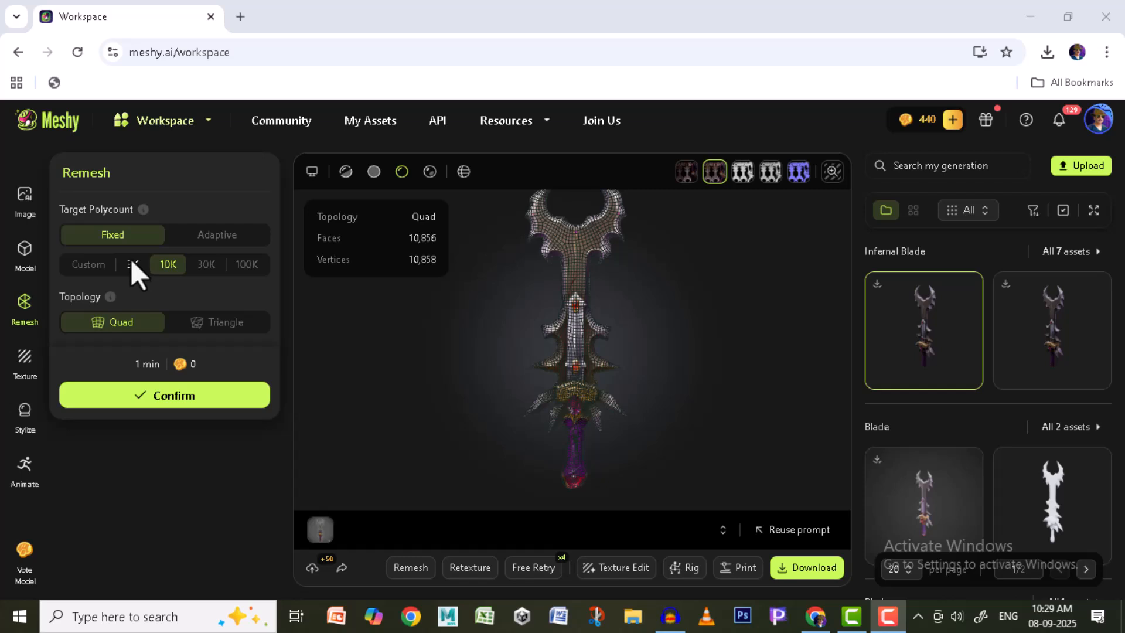
# - Remesh the sword to a fixed 3K polycount with quad topology and open the resulting model
pyautogui.click(131, 261)
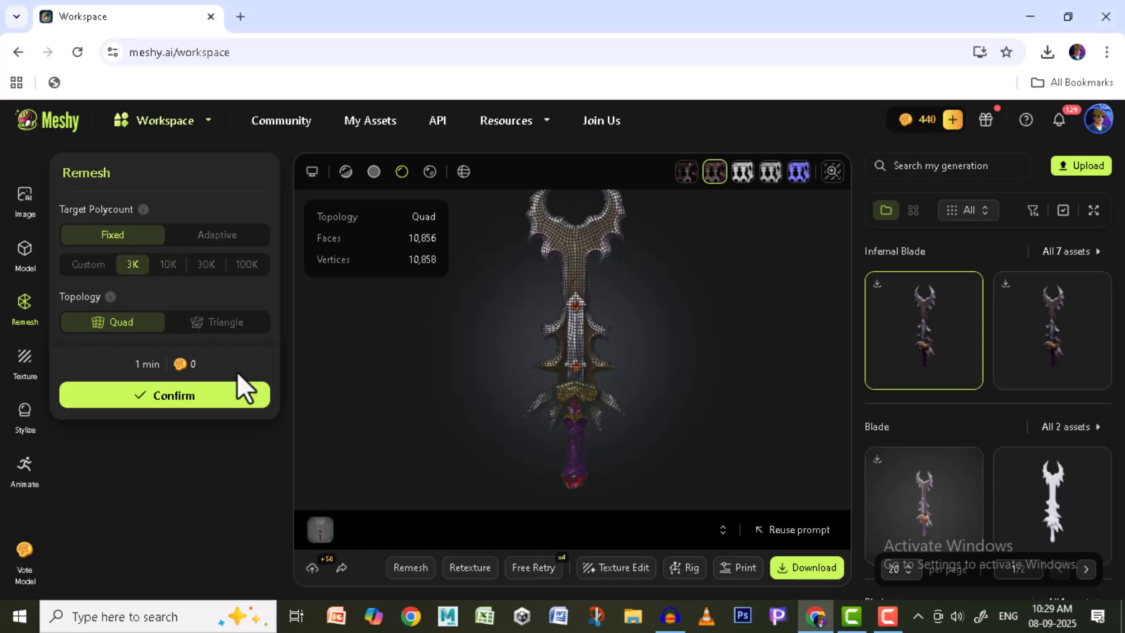
pyautogui.click(166, 399)
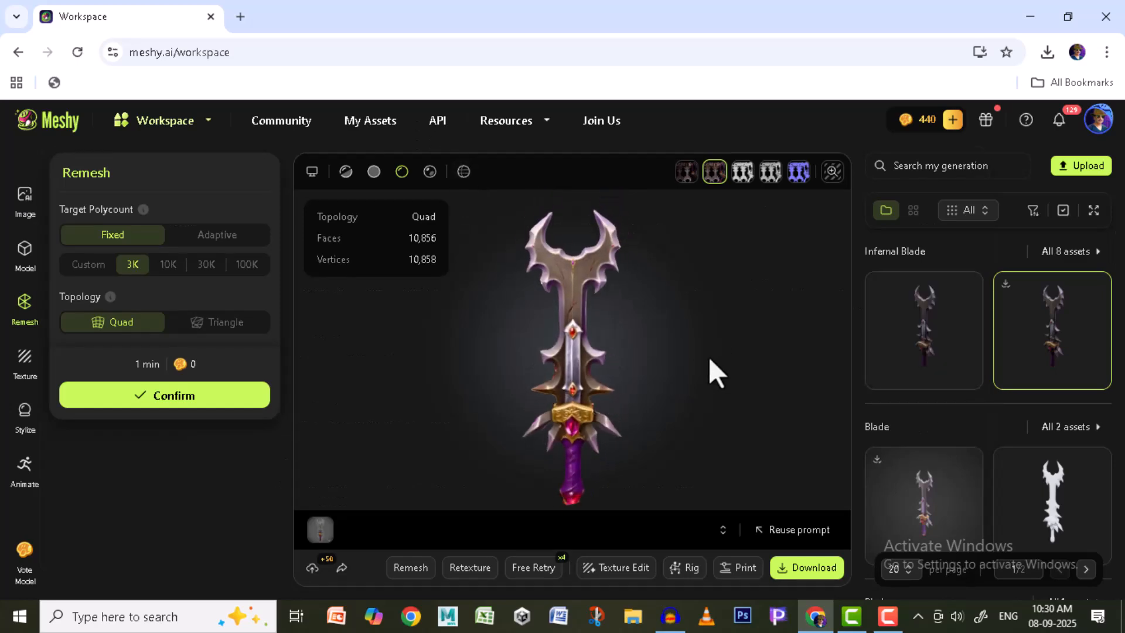
pyautogui.click(932, 318)
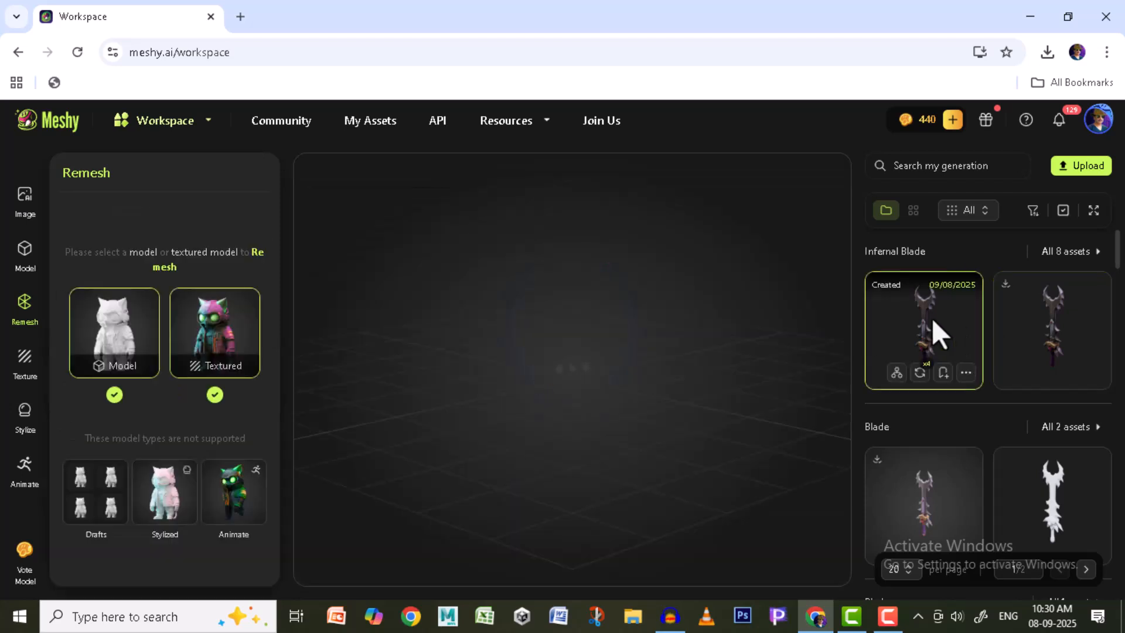
# - Display the wireframe over the textured 3K sword and inspect the quad layout of its forked tip
pyautogui.moveTo(585, 332); pyautogui.dragTo(643, 424)
pyautogui.scroll(8, 703, 354)
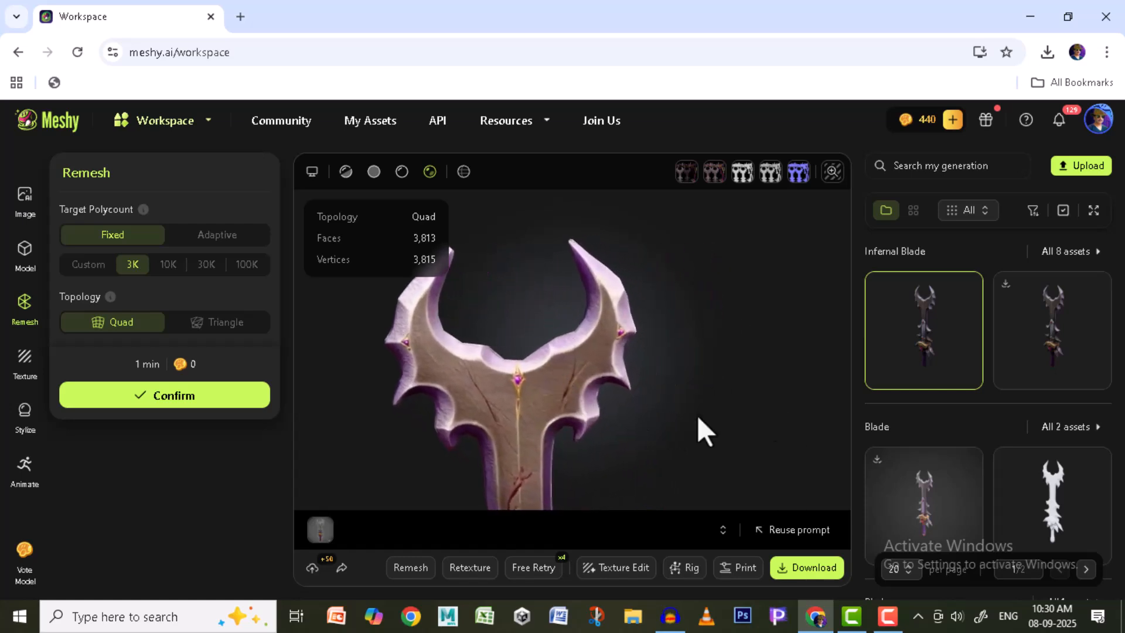
pyautogui.click(464, 171)
pyautogui.moveTo(768, 358)
pyautogui.mouseDown()
pyautogui.moveTo(834, 360)
pyautogui.moveTo(798, 374)
pyautogui.moveTo(787, 360)
pyautogui.mouseUp()
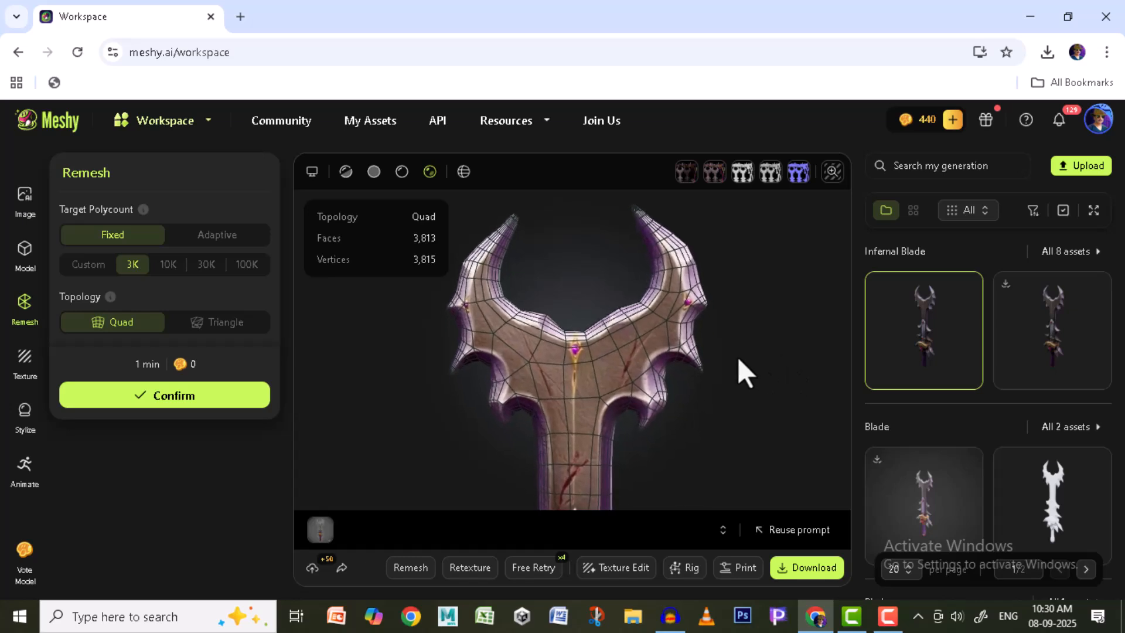
pyautogui.scroll(3, 752, 359)
pyautogui.scroll(-2, 721, 370)
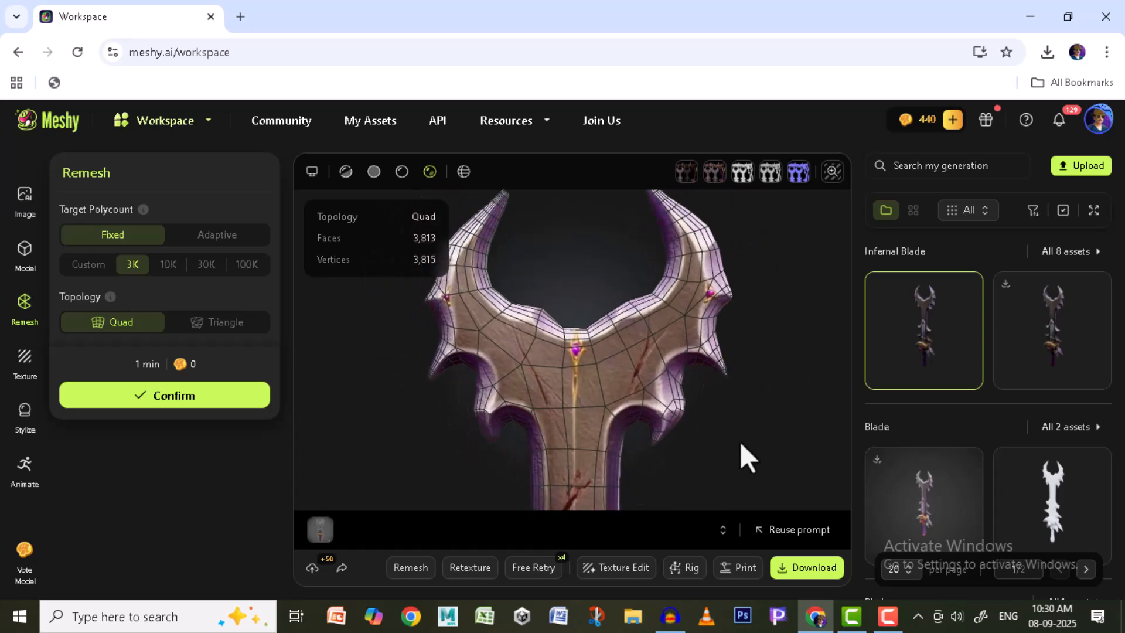
# - Examine the 3K mesh in the untextured grey view and compare it with the unlit textured view of the sword
pyautogui.click(373, 171)
pyautogui.moveTo(733, 437)
pyautogui.mouseDown()
pyautogui.moveTo(618, 420)
pyautogui.moveTo(751, 429)
pyautogui.mouseUp()
pyautogui.scroll(-3, 751, 433)
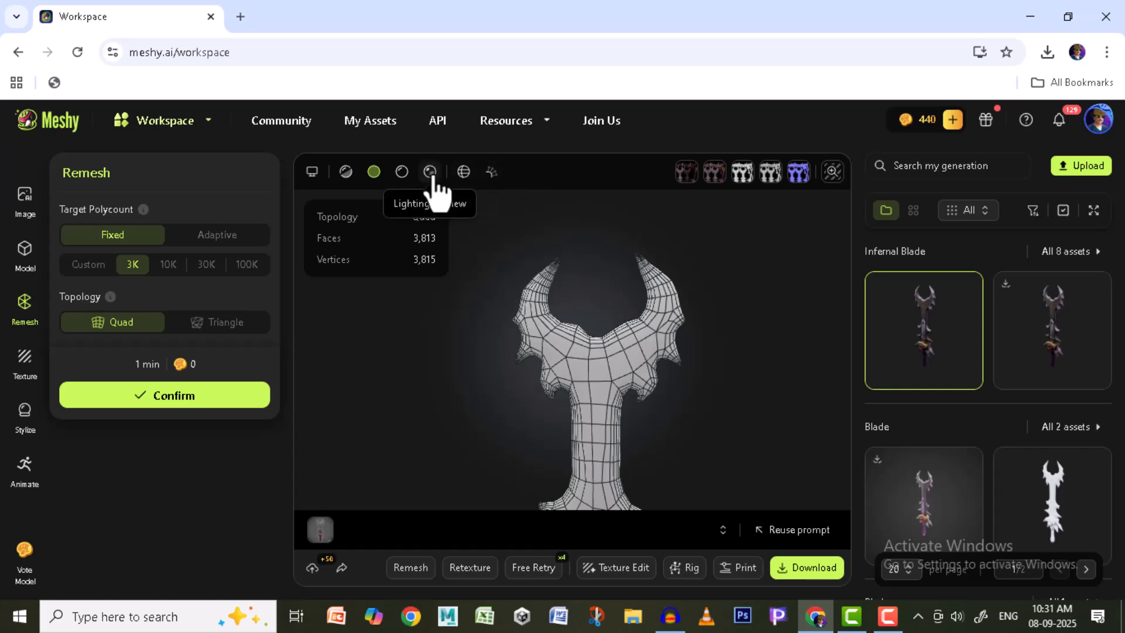
pyautogui.click(402, 172)
pyautogui.scroll(-5, 749, 380)
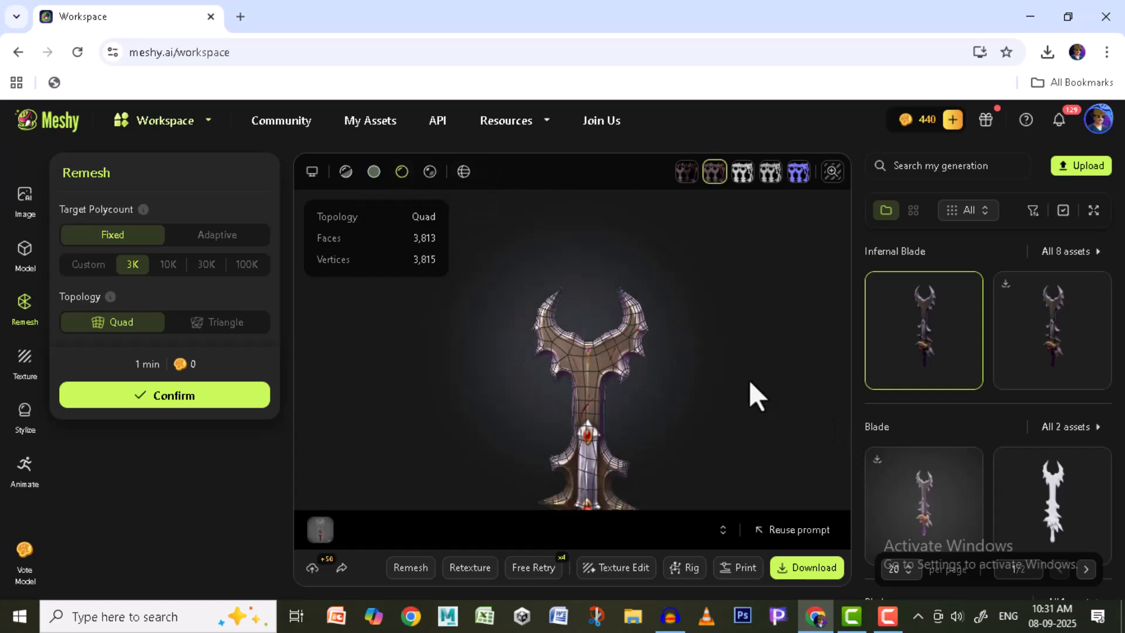
pyautogui.moveTo(744, 380); pyautogui.dragTo(733, 290, button='right')
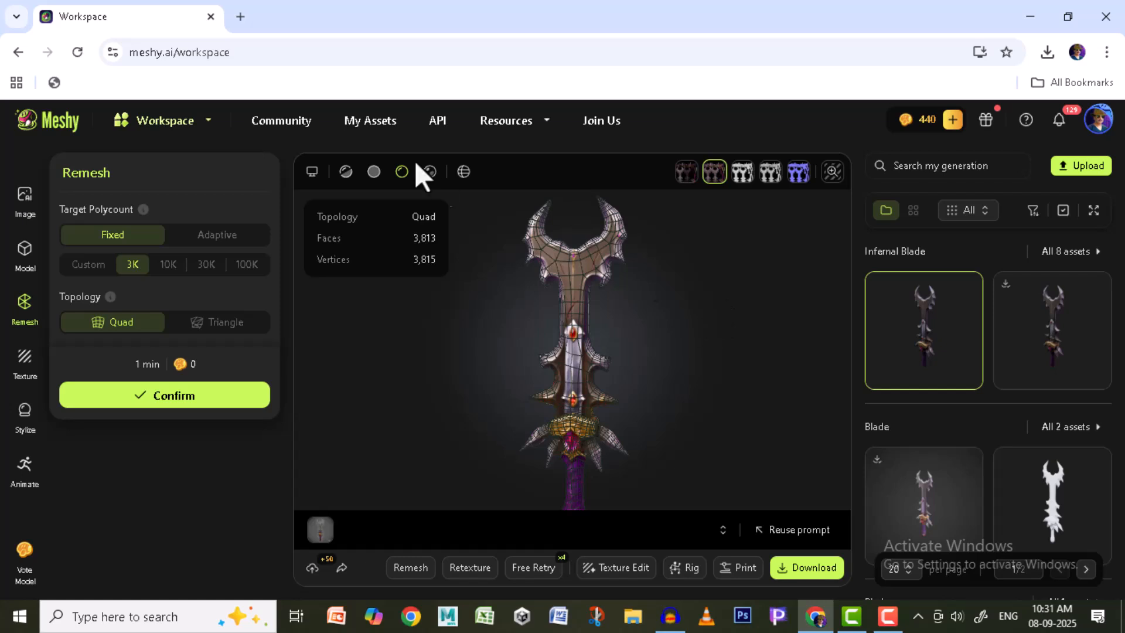
# - Hide the wireframe over the textured 3K sword and download this version of the model
pyautogui.click(464, 171)
pyautogui.moveTo(747, 377); pyautogui.dragTo(713, 371)
pyautogui.moveTo(712, 372); pyautogui.dragTo(711, 354, button='right')
pyautogui.scroll(1, 711, 356)
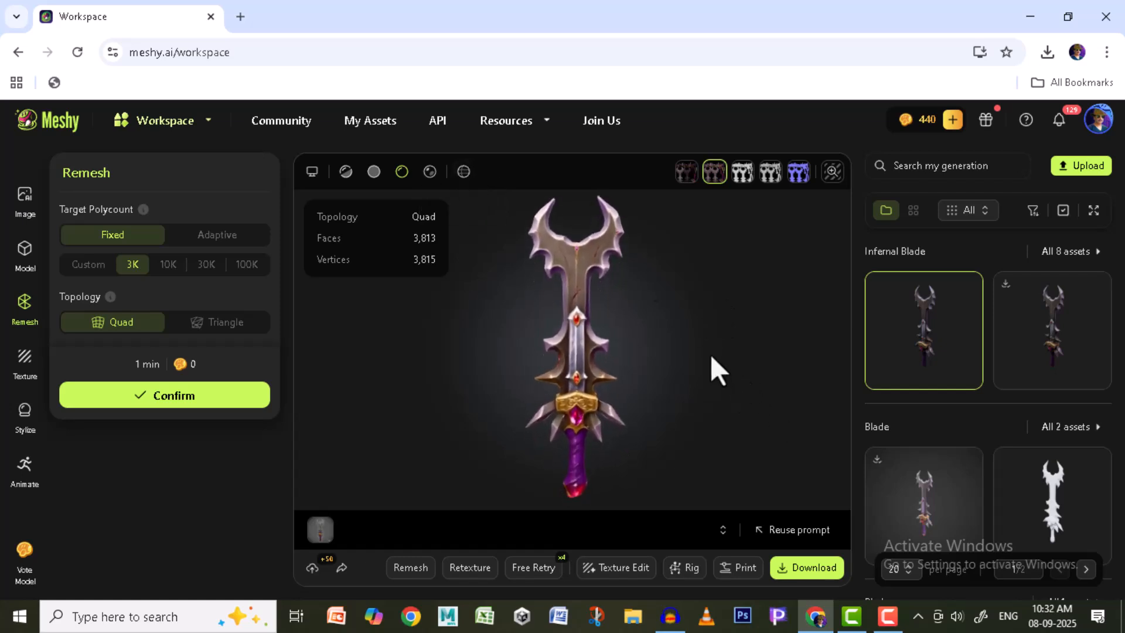
pyautogui.click(803, 568)
pyautogui.click(801, 523)
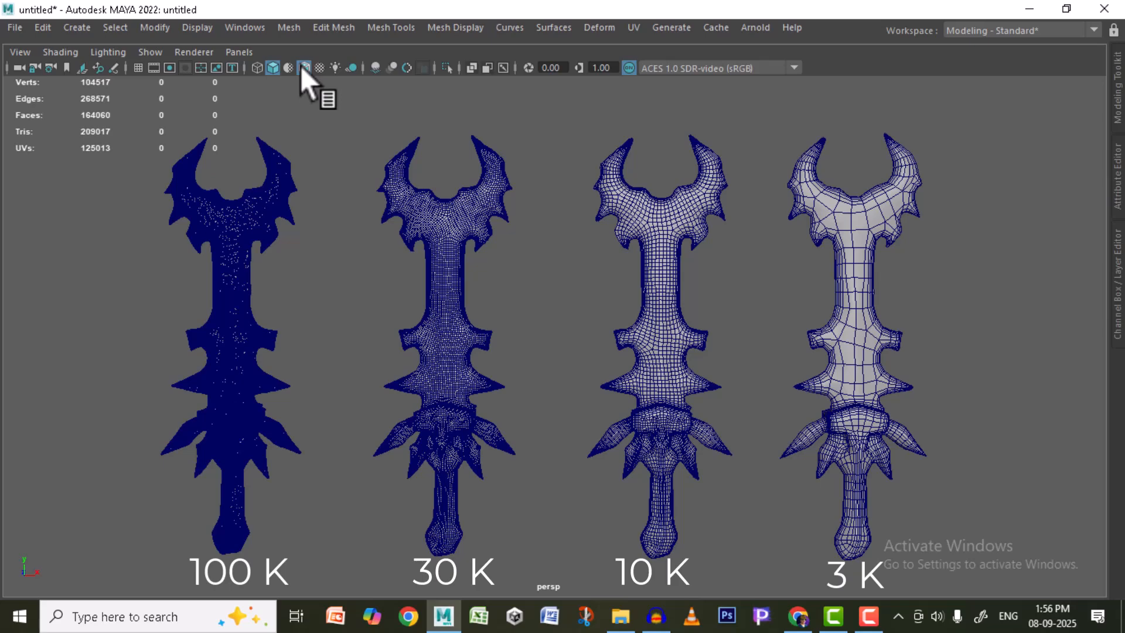
# - In Maya, hide the wireframe on the four sword versions and select each one in turn to compare their polygon counts
pyautogui.click(303, 67)
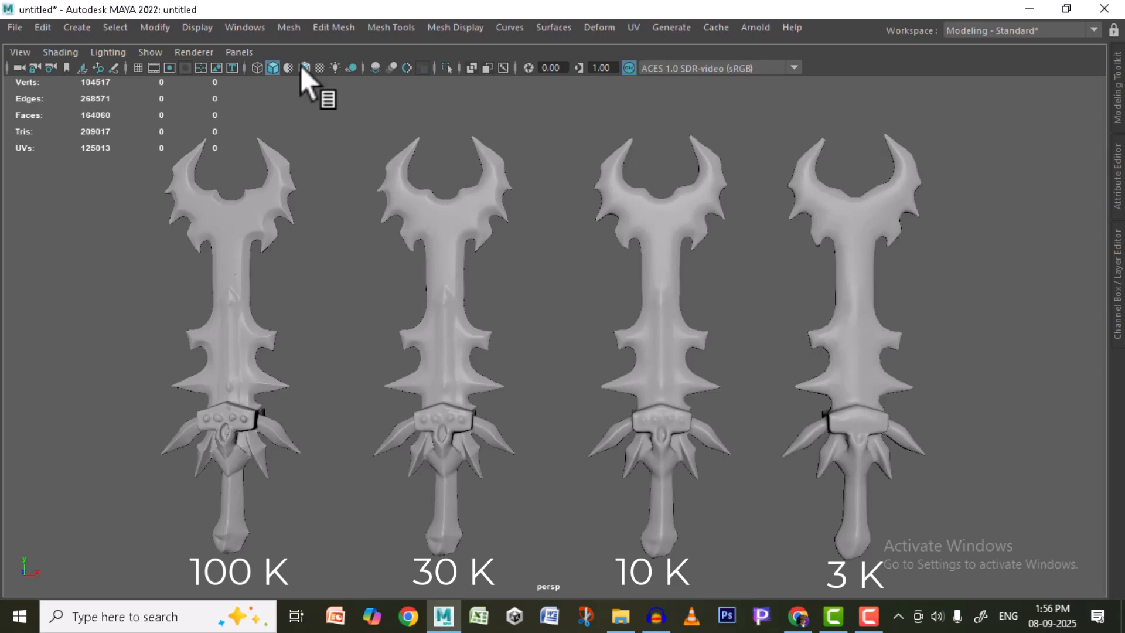
pyautogui.click(252, 203)
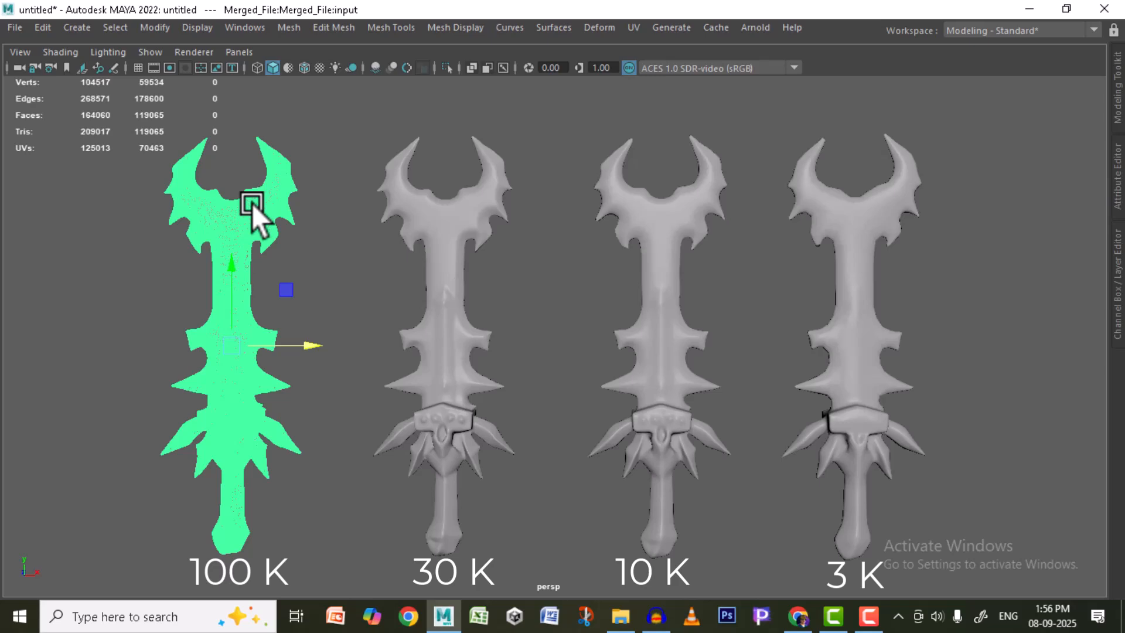
pyautogui.click(438, 221)
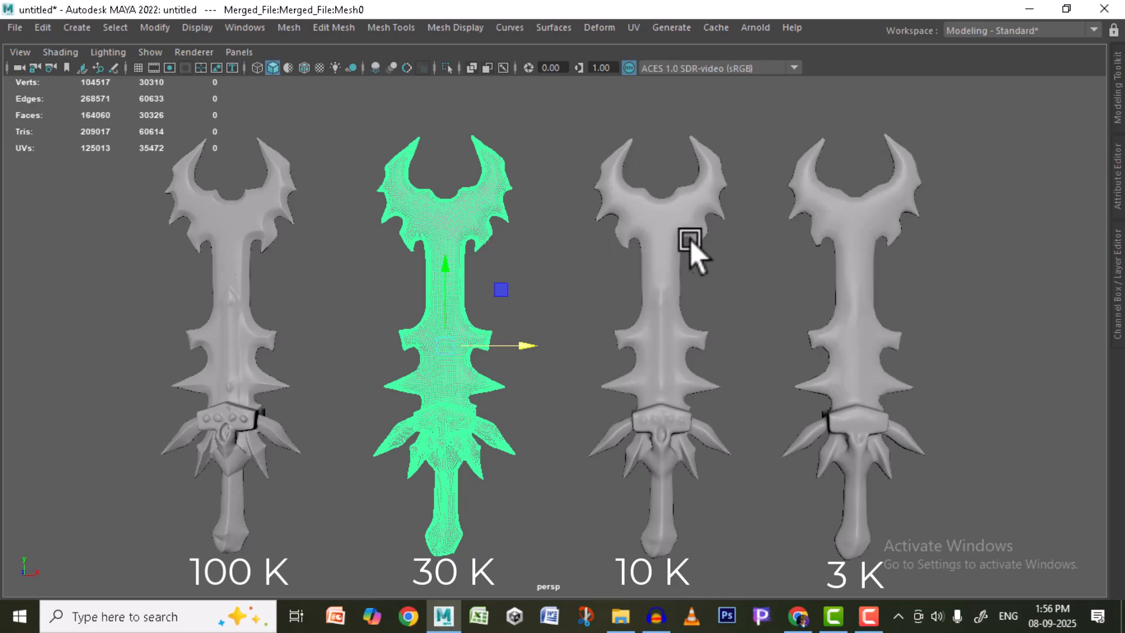
pyautogui.click(656, 219)
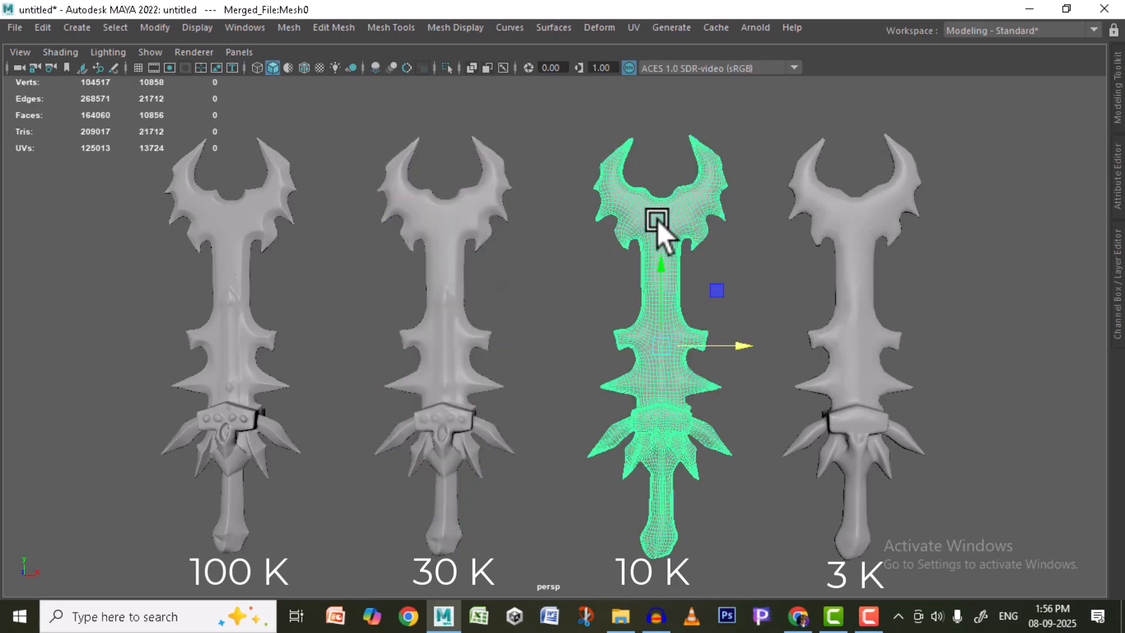
pyautogui.click(871, 226)
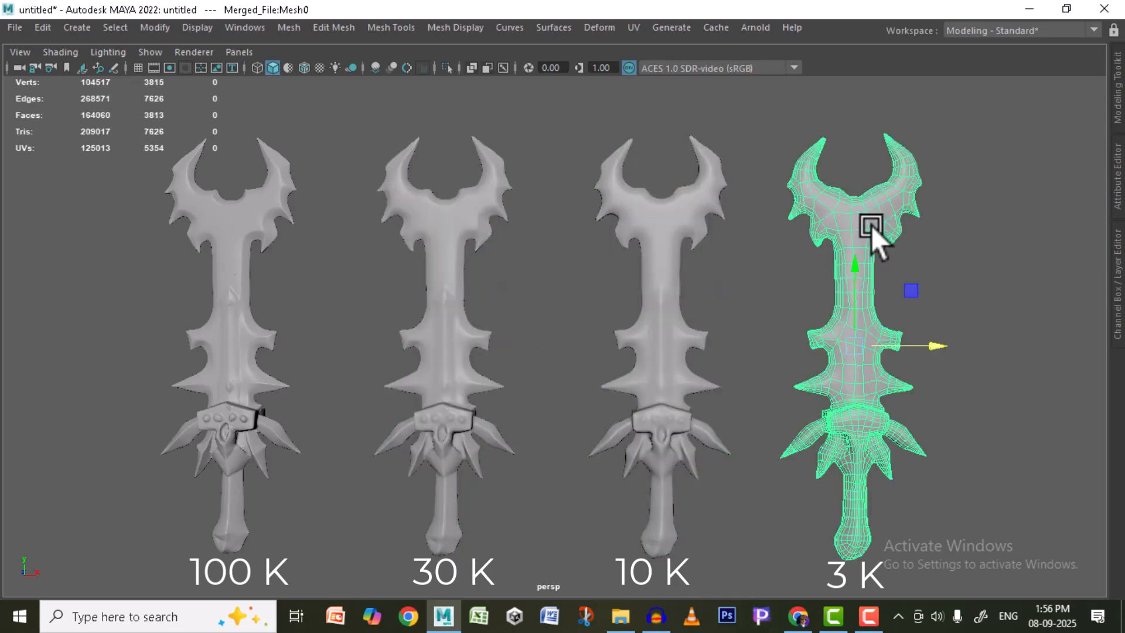
pyautogui.click(1020, 286)
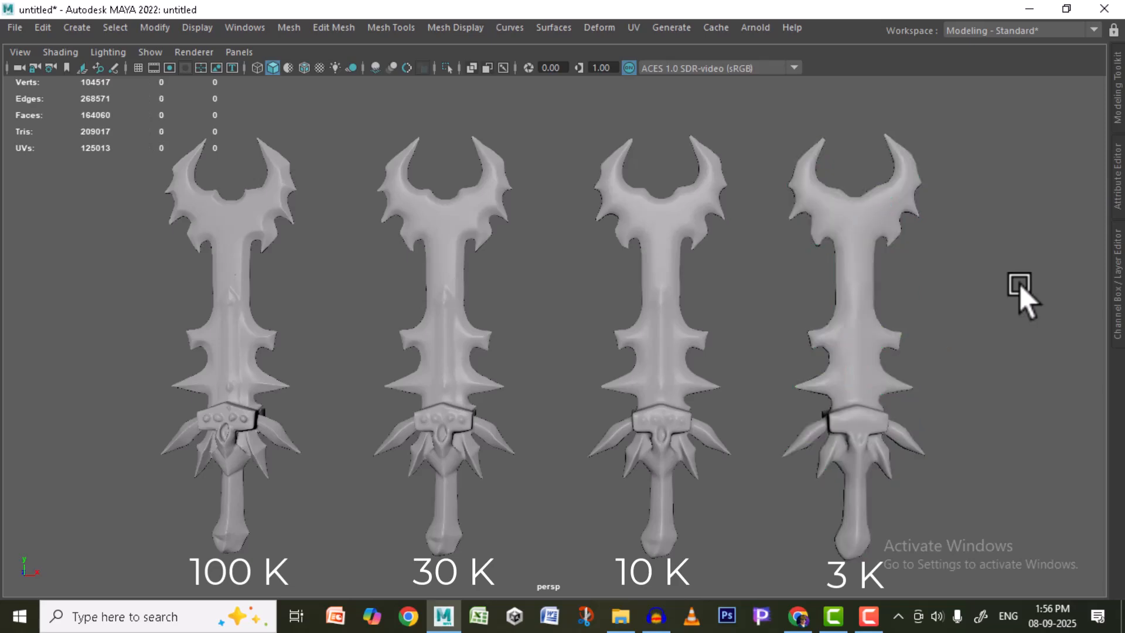
# - Display the textures on the swords, restore the full interface and delete the 30K, 10K and 3K versions
pyautogui.press('6')
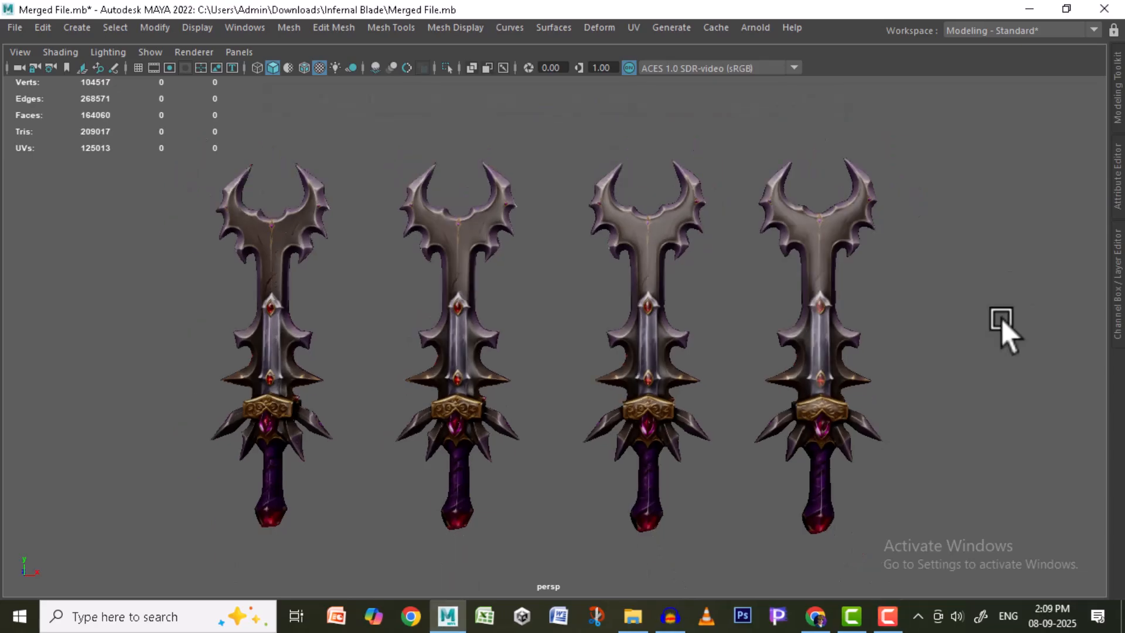
pyautogui.hotkey('ctrl', 'space')
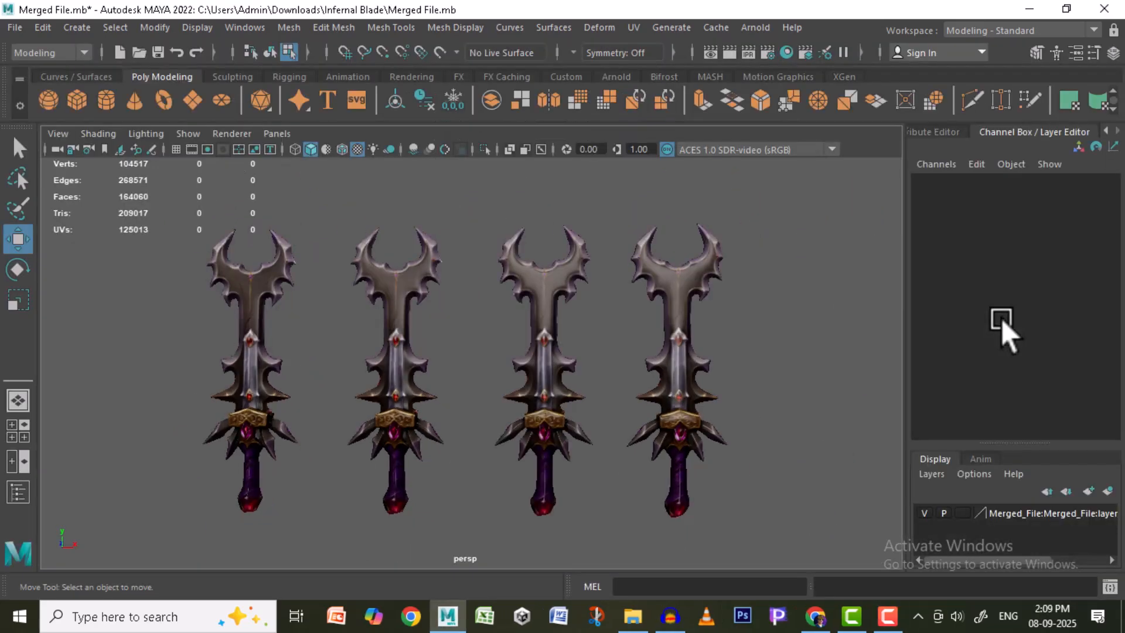
pyautogui.press('F8')
pyautogui.click(685, 279)
pyautogui.keyDown('shift'); pyautogui.click(549, 285); pyautogui.keyUp('shift')
pyautogui.keyDown('shift'); pyautogui.click(398, 294); pyautogui.keyUp('shift')
pyautogui.press('Delete')
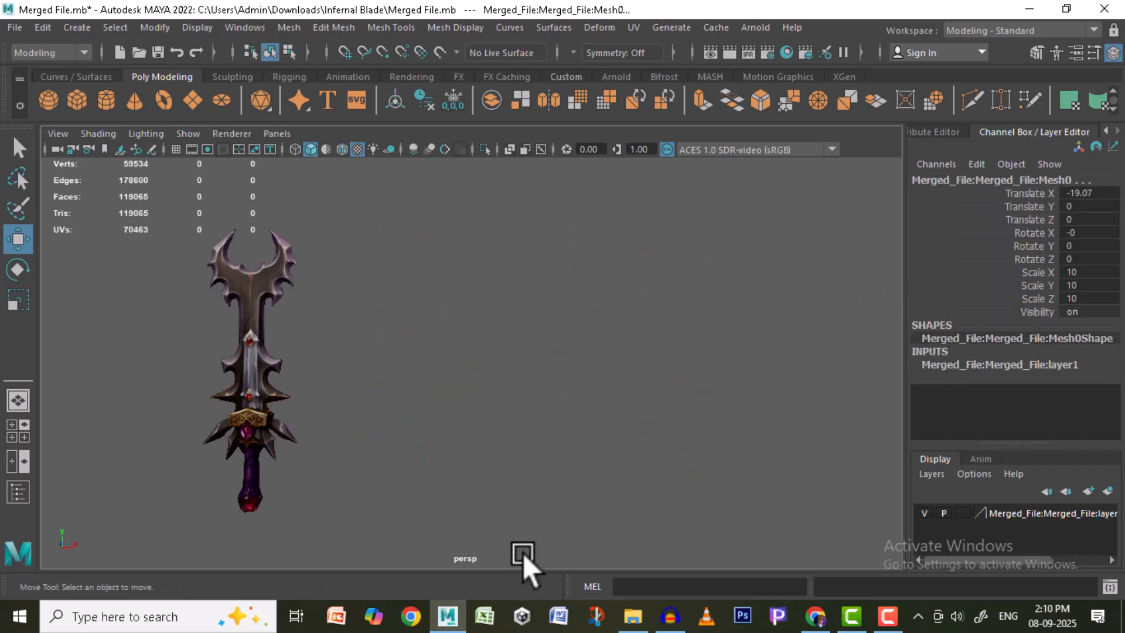
# - Centre the remaining 100K sword by setting its Translate X to 0
pyautogui.click(225, 340)
pyautogui.scroll(-3, 643, 385)
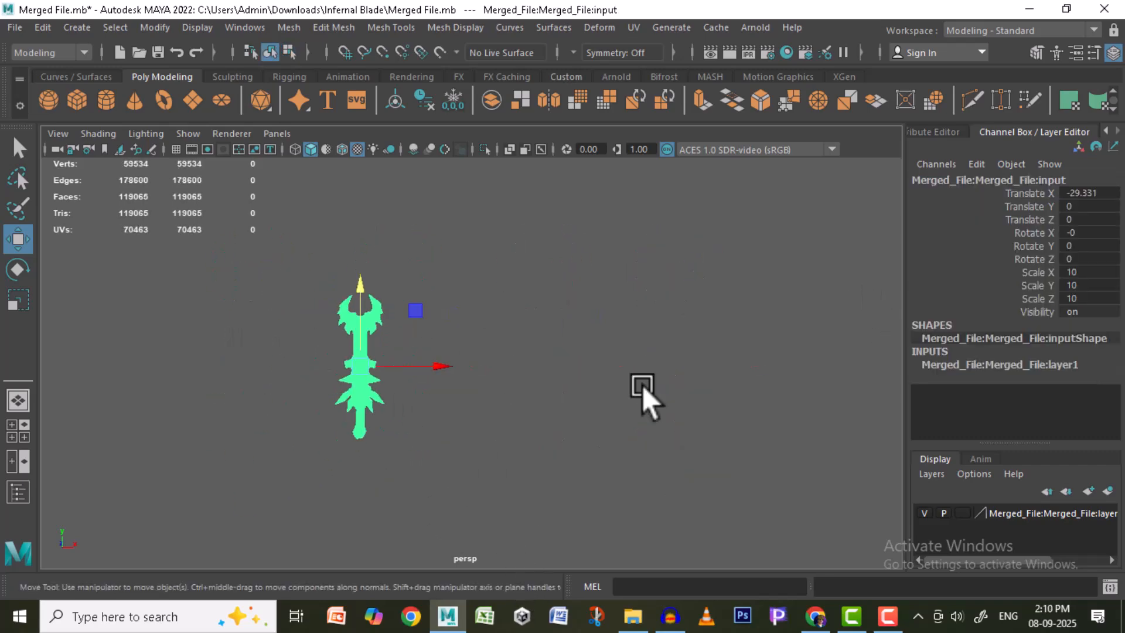
pyautogui.click(1104, 193)
pyautogui.write('0')
pyautogui.press('Return')
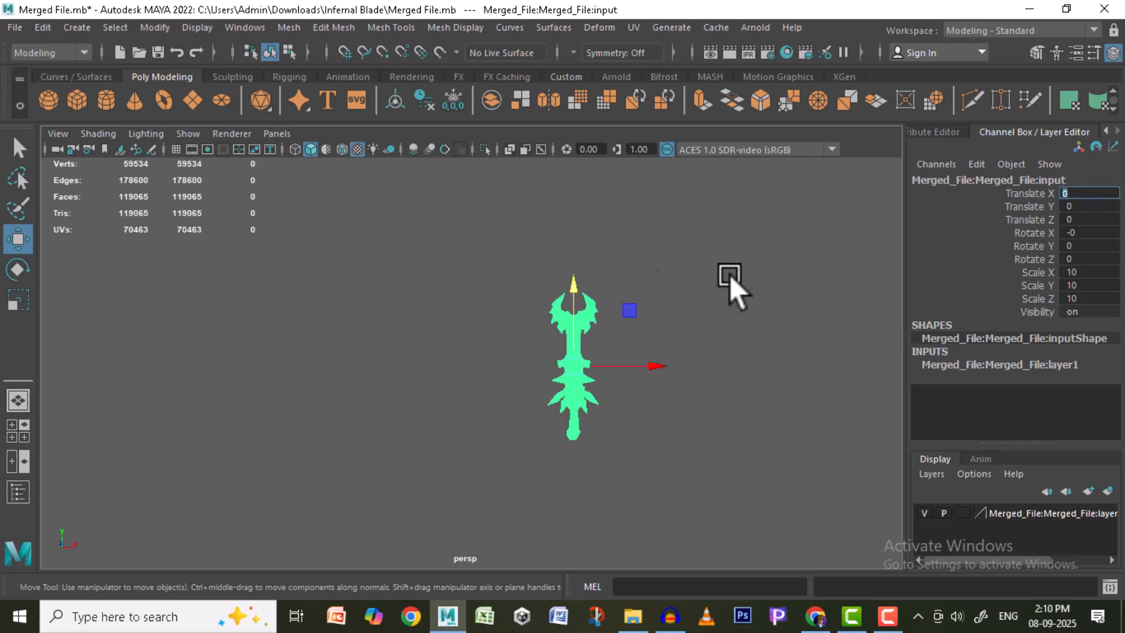
# - Check the sword's position against the grid and view the model more closely
pyautogui.click(175, 149)
pyautogui.scroll(5, 751, 349)
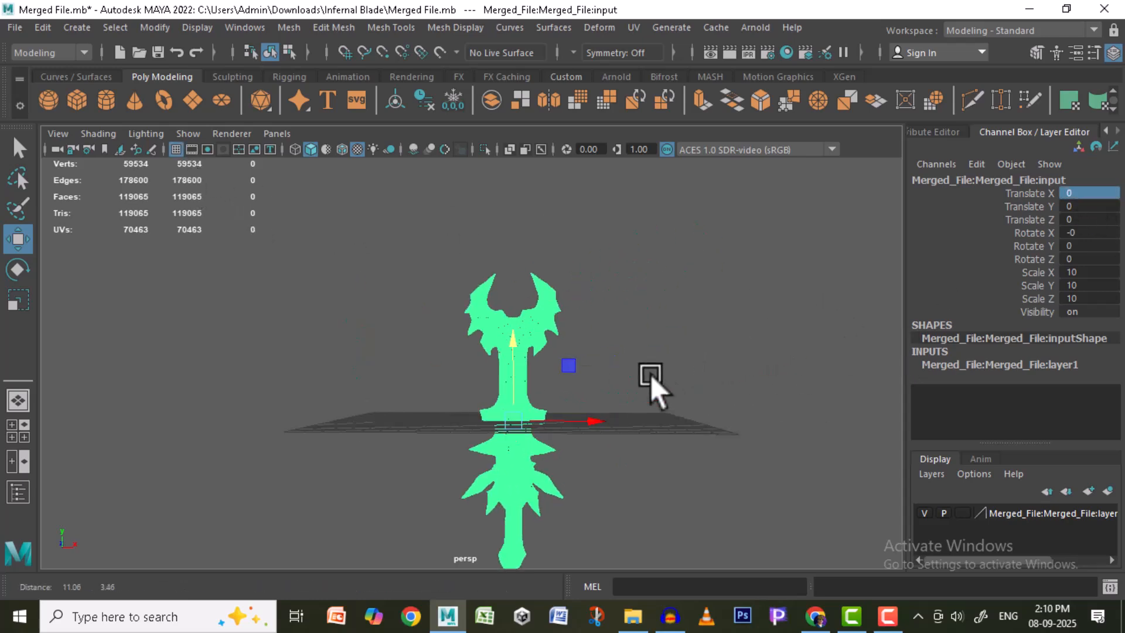
pyautogui.click(176, 149)
pyautogui.scroll(5, 710, 355)
pyautogui.click(709, 355)
pyautogui.click(561, 299)
pyautogui.keyDown('alt'); pyautogui.moveTo(632, 429); pyautogui.dragTo(623, 355, button='middle'); pyautogui.keyUp('alt')
pyautogui.scroll(-5, 618, 339)
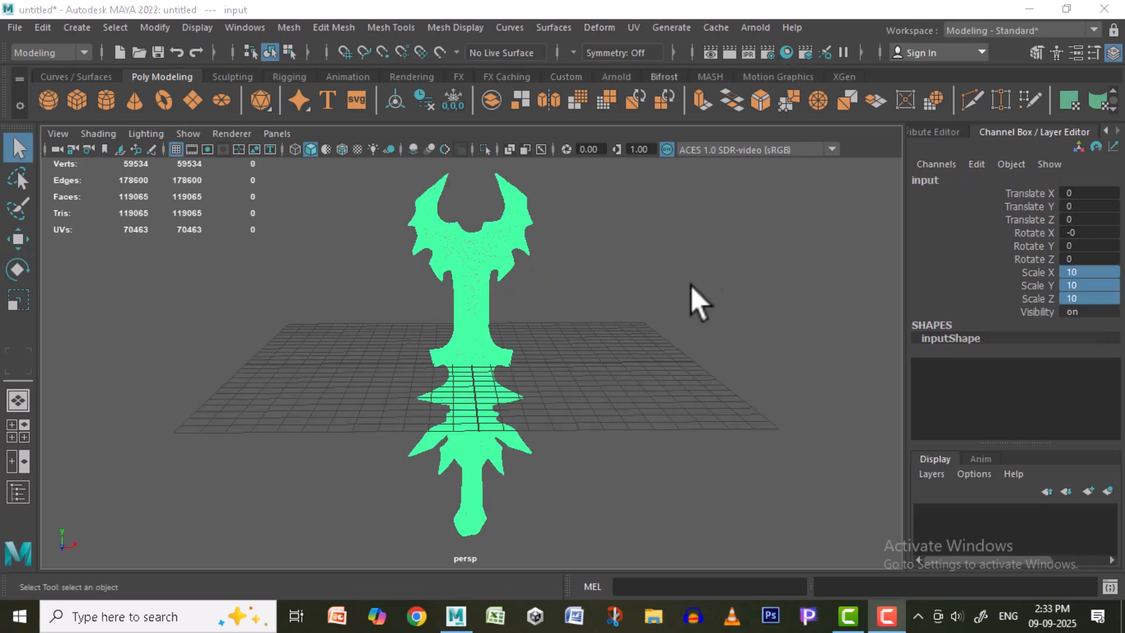
# - Hide the grid, make the 100K sword a live surface and activate the Quad Draw tool
pyautogui.click(176, 149)
pyautogui.click(440, 52)
pyautogui.keyDown('alt'); pyautogui.moveTo(644, 304); pyautogui.dragTo(653, 313); pyautogui.keyUp('alt')
pyautogui.click(402, 27)
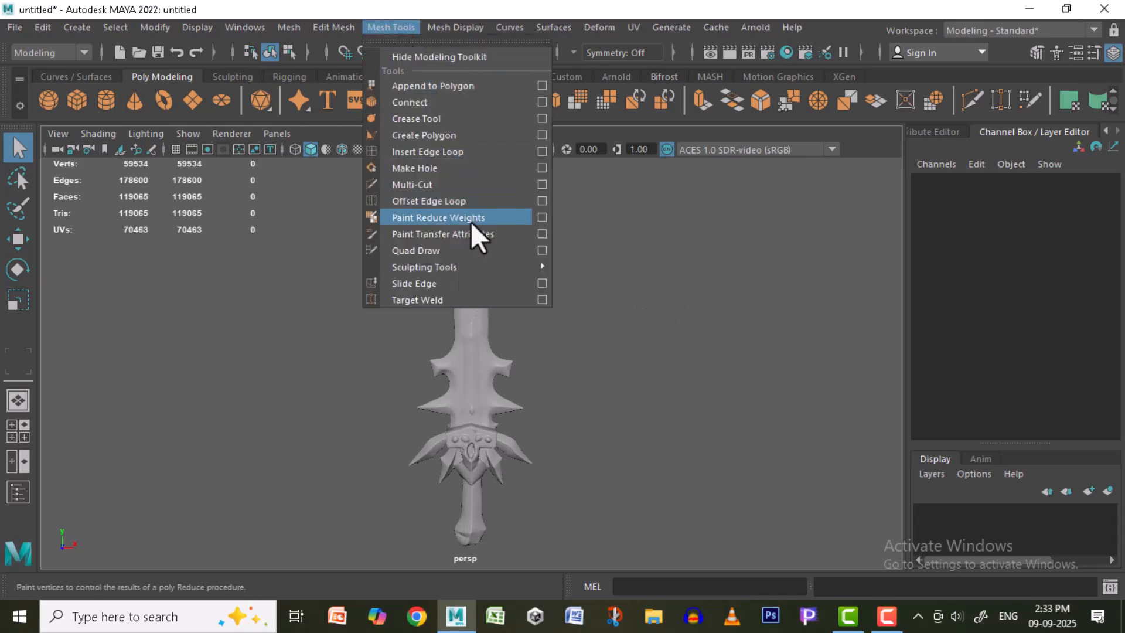
pyautogui.click(458, 251)
# - Draw two adjoining quads on the fork's base, starting at the blade's centreline
pyautogui.scroll(5, 505, 254)
pyautogui.keyDown('alt'); pyautogui.moveTo(547, 381); pyautogui.dragTo(575, 475, button='middle'); pyautogui.keyUp('alt')
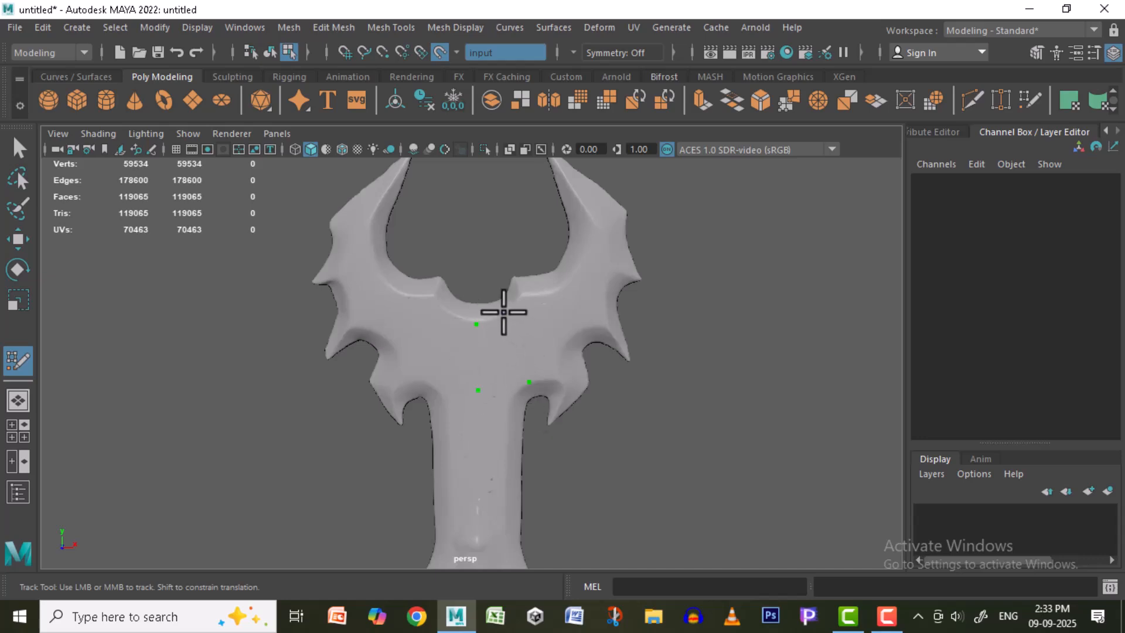
pyautogui.keyDown('shift'); pyautogui.click(521, 293); pyautogui.keyUp('shift')
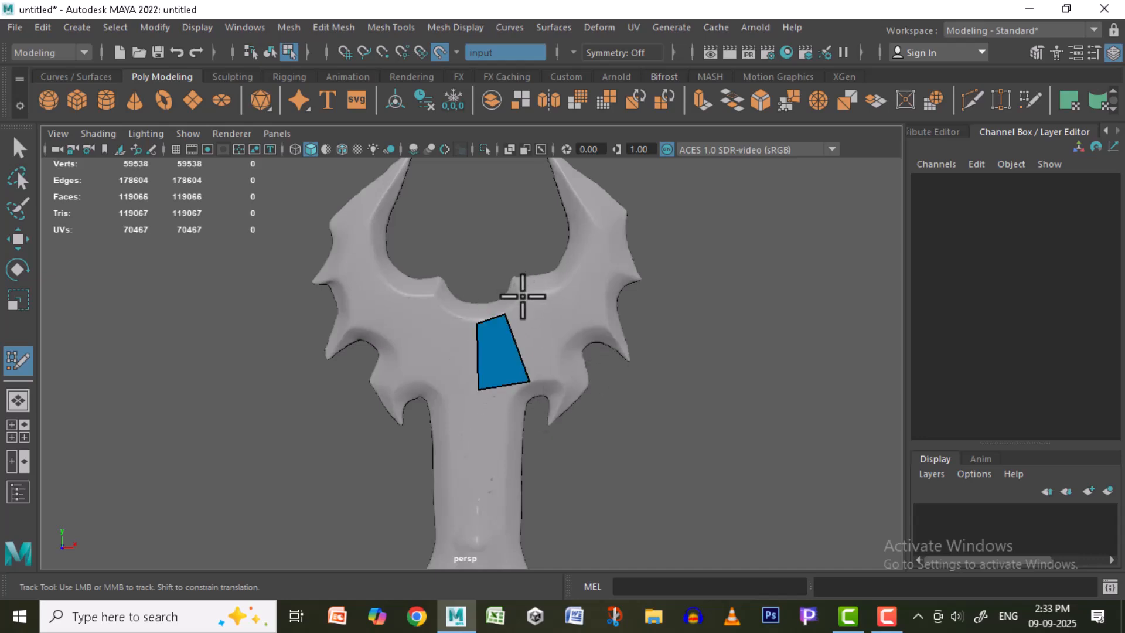
pyautogui.keyDown('shift'); pyautogui.click(555, 378); pyautogui.keyUp('shift')
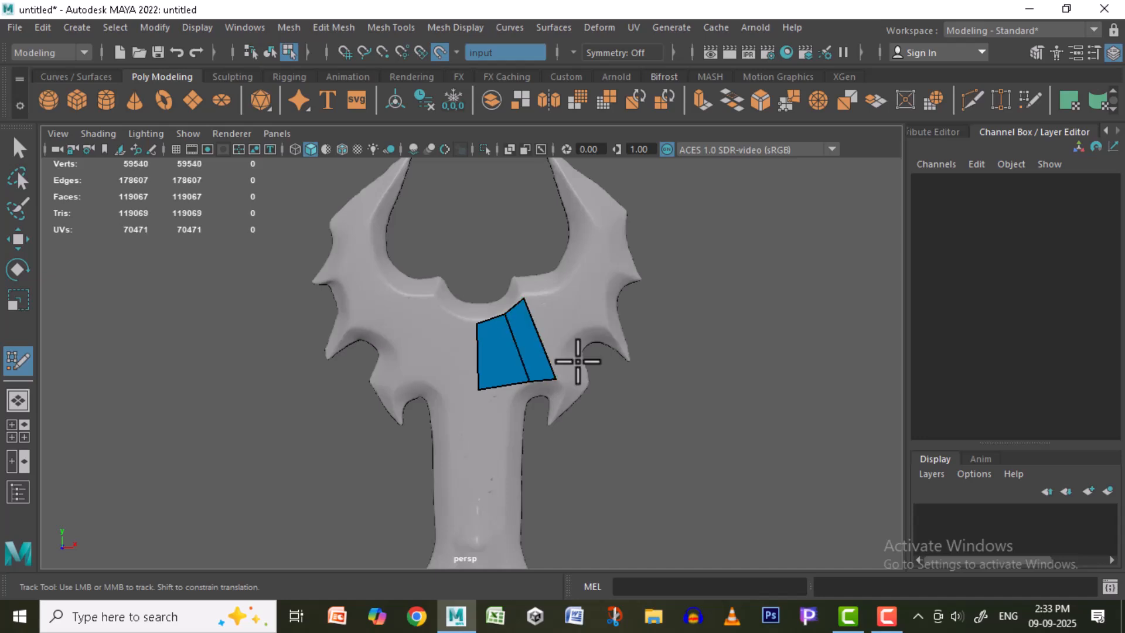
# - Extend the quad strip outward and up the middle of the fork's right prong
pyautogui.click(547, 293)
pyautogui.keyDown('shift'); pyautogui.click(548, 331); pyautogui.keyUp('shift')
pyautogui.hotkey('ctrl', 'z')
pyautogui.click(604, 324)
pyautogui.keyDown('shift'); pyautogui.click(569, 279); pyautogui.keyUp('shift')
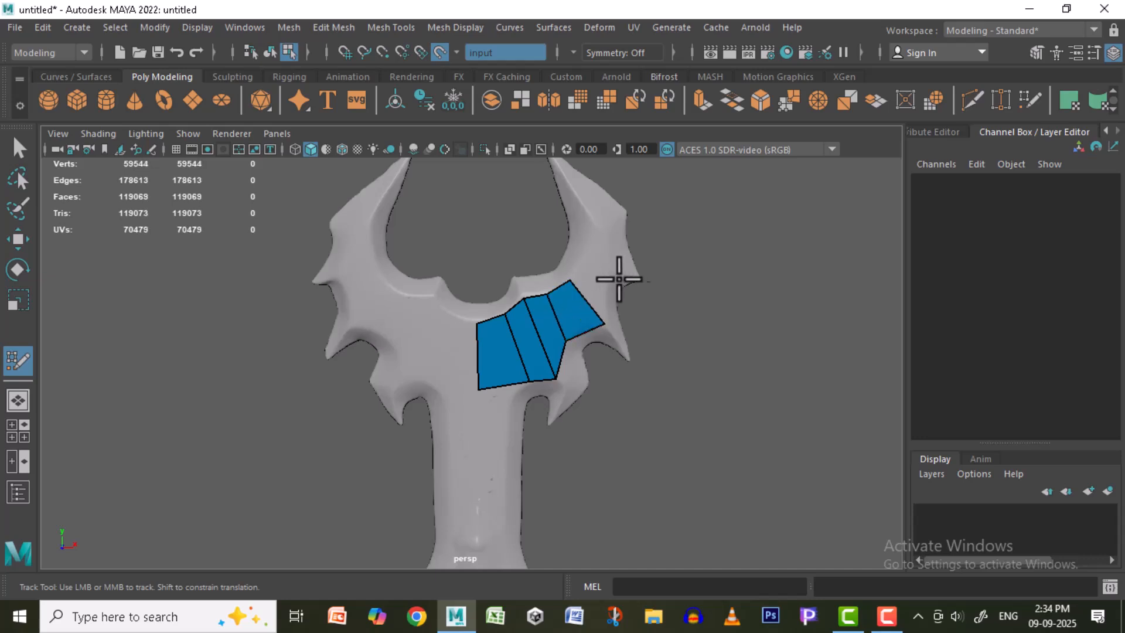
pyautogui.keyDown('shift'); pyautogui.click(585, 272); pyautogui.keyUp('shift')
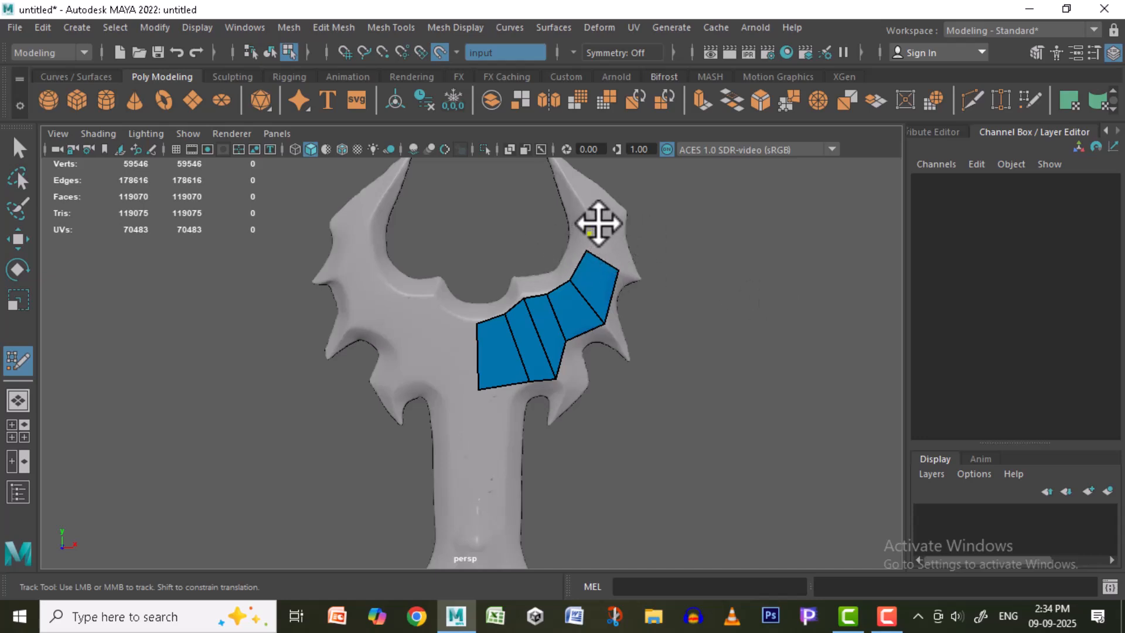
pyautogui.keyDown('shift'); pyautogui.click(605, 250); pyautogui.keyUp('shift')
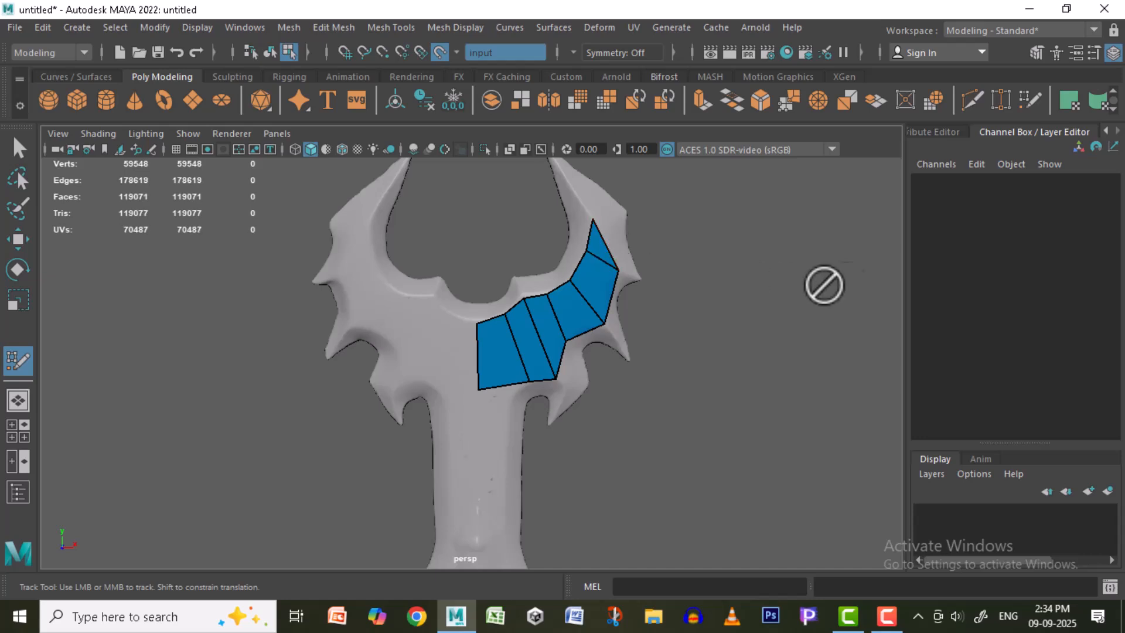
# - Fill a row of quads along the inner edge of the fork, from the centreline up to the right prong's tip
pyautogui.keyDown('alt'); pyautogui.moveTo(418, 343); pyautogui.dragTo(423, 393, button='middle'); pyautogui.keyUp('alt')
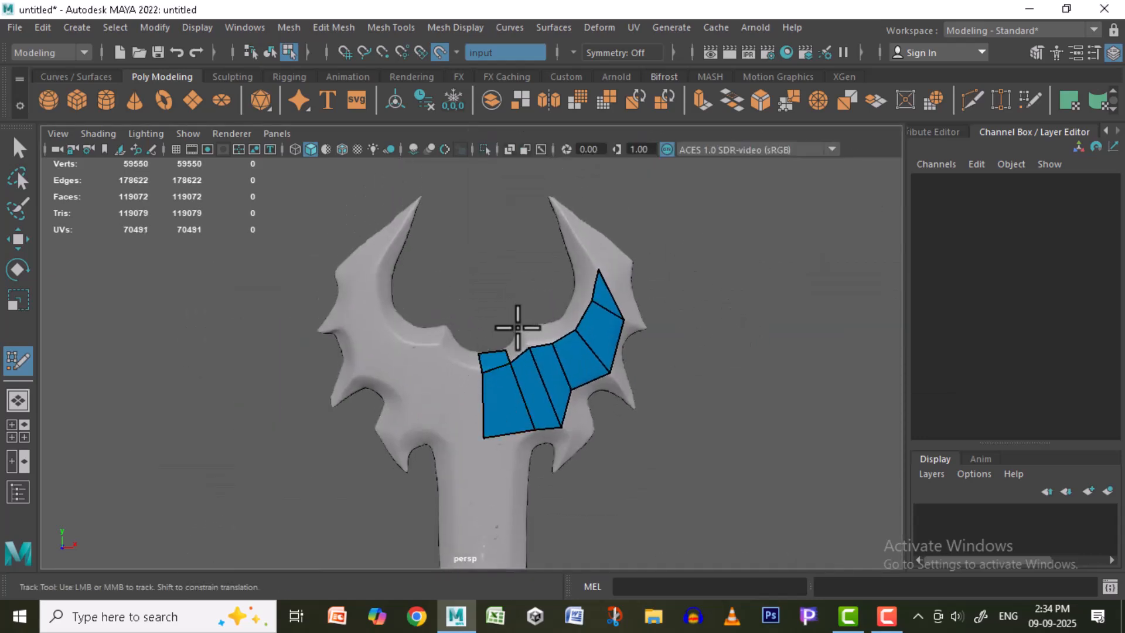
pyautogui.keyDown('shift'); pyautogui.click(557, 327); pyautogui.keyUp('shift')
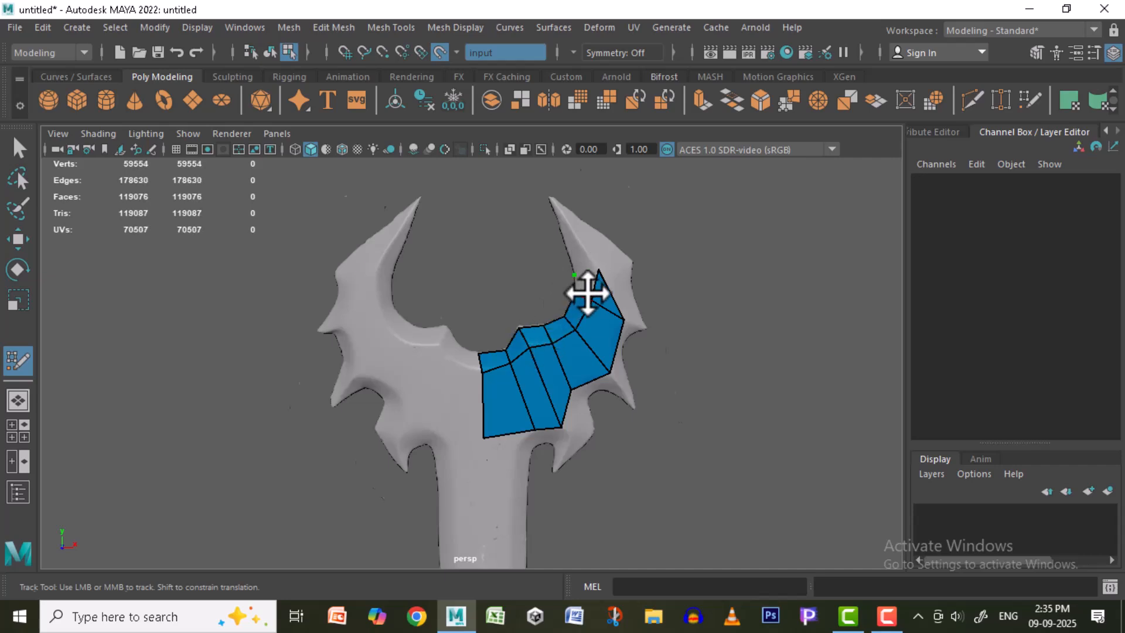
pyautogui.scroll(2, 584, 290)
pyautogui.keyDown('shift'); pyautogui.click(666, 239); pyautogui.keyUp('shift')
pyautogui.scroll(-1, 736, 271)
pyautogui.keyDown('alt'); pyautogui.moveTo(600, 221); pyautogui.dragTo(616, 302, button='middle'); pyautogui.keyUp('alt')
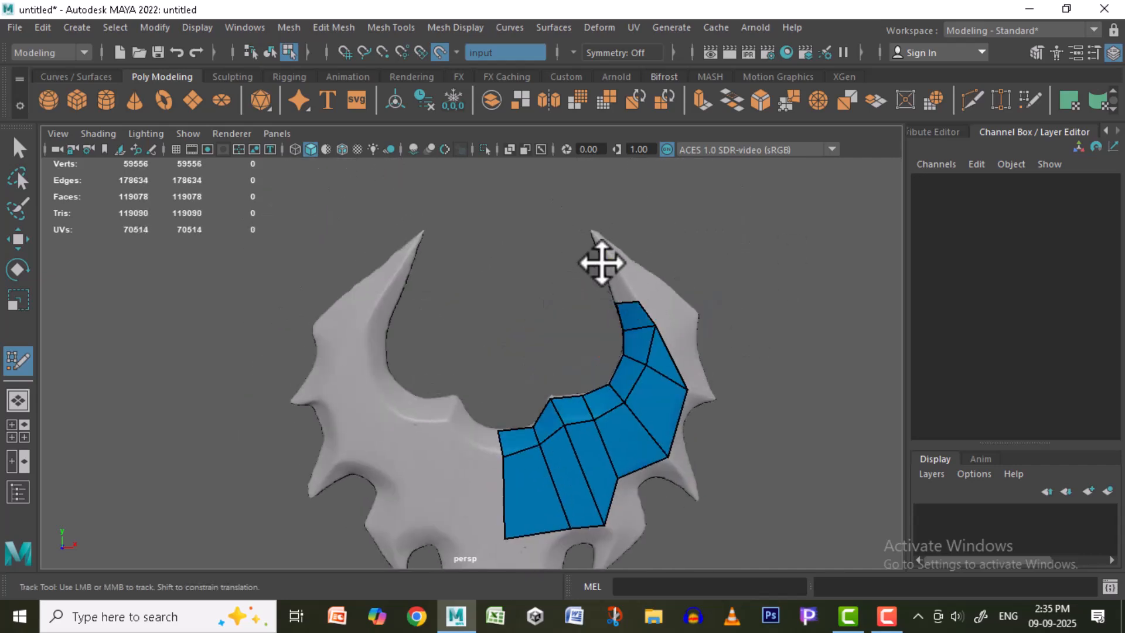
pyautogui.scroll(2, 601, 264)
pyautogui.keyDown('shift'); pyautogui.click(641, 220); pyautogui.keyUp('shift')
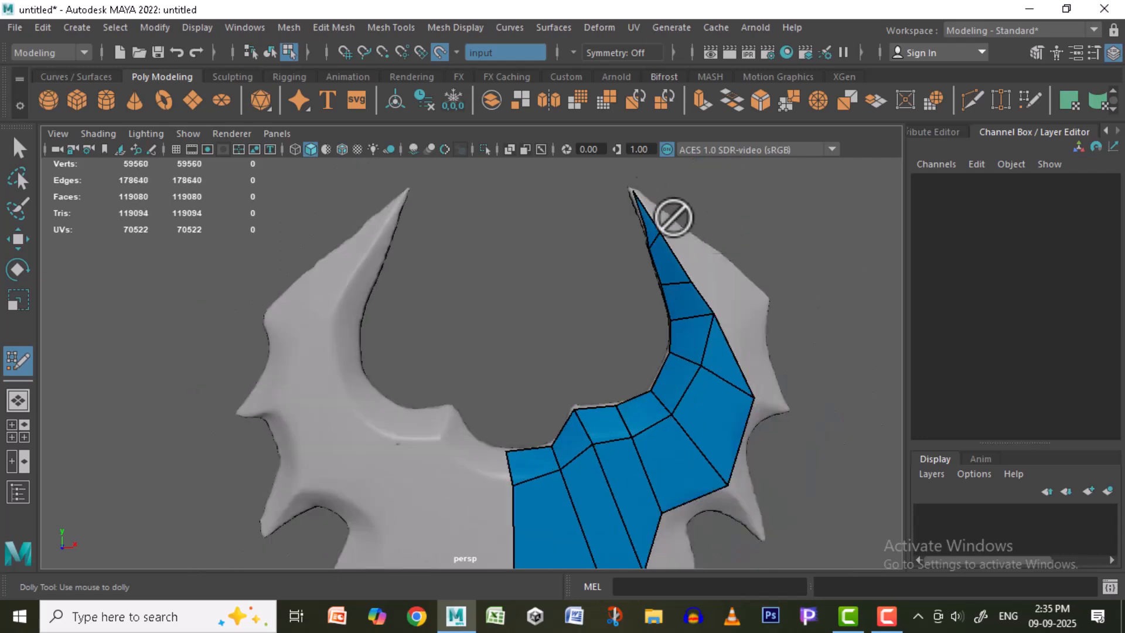
# - Add faces along the outer edge of the right prong, from its upper barb towards the tip
pyautogui.scroll(-3, 718, 232)
pyautogui.keyDown('alt'); pyautogui.moveTo(701, 272); pyautogui.dragTo(652, 332, button='middle'); pyautogui.keyUp('alt')
pyautogui.click(651, 303)
pyautogui.keyDown('shift'); pyautogui.click(645, 319); pyautogui.keyUp('shift')
pyautogui.click(650, 279)
pyautogui.keyDown('shift'); pyautogui.click(634, 288); pyautogui.keyUp('shift')
pyautogui.click(606, 242)
pyautogui.keyDown('shift'); pyautogui.click(613, 258); pyautogui.keyUp('shift')
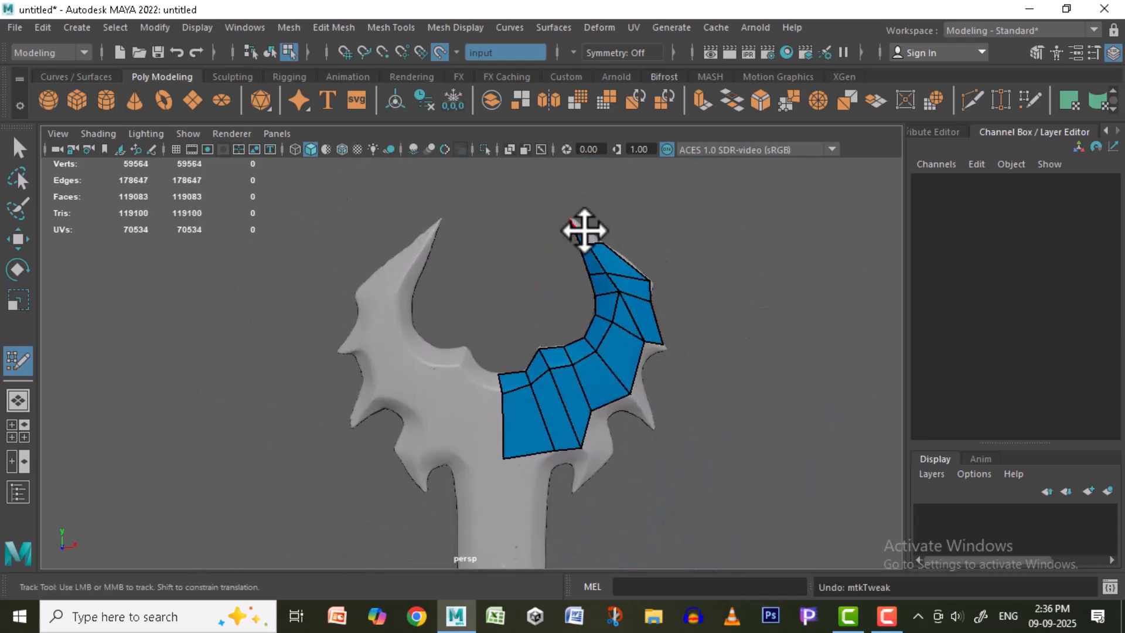
# - Fill the remaining gap at the prong's tip and insert an edge loop across the prong near the upper barb
pyautogui.scroll(-3, 736, 376)
pyautogui.moveTo(591, 230)
pyautogui.keyDown('alt'); pyautogui.mouseDown(button='middle')
pyautogui.moveTo(600, 291)
pyautogui.moveTo(596, 196)
pyautogui.mouseUp(button='middle'); pyautogui.keyUp('alt')
pyautogui.scroll(3, 603, 329)
pyautogui.click(599, 326)
pyautogui.keyDown('shift'); pyautogui.click(590, 247); pyautogui.keyUp('shift')
pyautogui.keyDown('ctrl'); pyautogui.click(604, 283); pyautogui.keyUp('ctrl')
pyautogui.scroll(1, 631, 287)
pyautogui.keyDown('alt'); pyautogui.moveTo(630, 259); pyautogui.dragTo(586, 316, button='middle'); pyautogui.keyUp('alt')
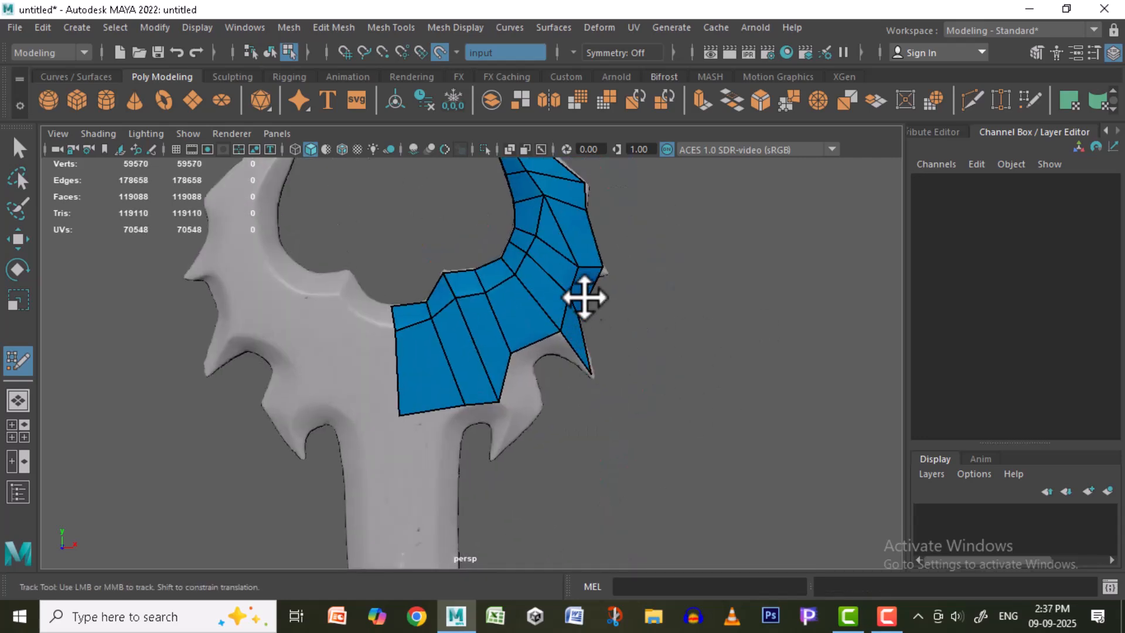
# - Insert edge loops through the outer part of the right prong and fill the faces of its middle barb
pyautogui.scroll(1, 642, 239)
pyautogui.keyDown('ctrl'); pyautogui.click(624, 259); pyautogui.keyUp('ctrl')
pyautogui.scroll(-1, 651, 348)
pyautogui.scroll(-2, 651, 348)
pyautogui.keyDown('alt'); pyautogui.moveTo(651, 348); pyautogui.dragTo(737, 299, button='middle'); pyautogui.keyUp('alt')
pyautogui.click(604, 313)
pyautogui.keyDown('shift'); pyautogui.click(616, 309); pyautogui.keyUp('shift')
pyautogui.keyDown('ctrl'); pyautogui.click(628, 314); pyautogui.keyUp('ctrl')
pyautogui.scroll(-2, 724, 366)
pyautogui.keyDown('alt'); pyautogui.moveTo(725, 366); pyautogui.dragTo(801, 365, button='middle'); pyautogui.keyUp('alt')
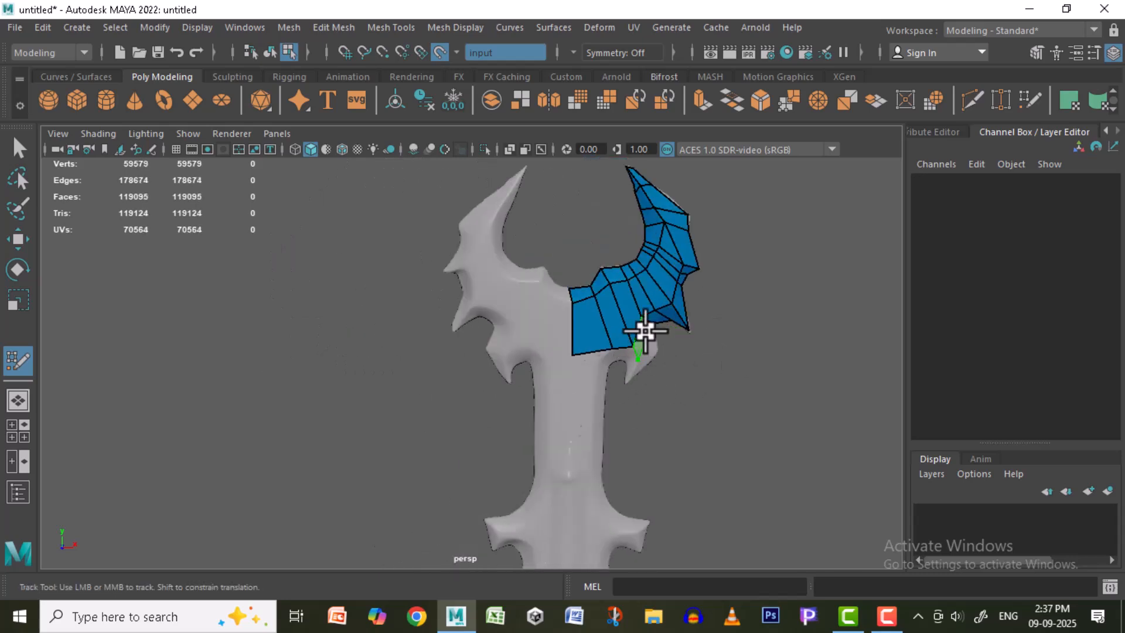
# - Draw faces from the middle barb down to the fork's lowest right barb and along the notch beside the shaft
pyautogui.keyDown('alt'); pyautogui.moveTo(652, 350); pyautogui.dragTo(468, 381, button='middle'); pyautogui.keyUp('alt')
pyautogui.scroll(2, 638, 384)
pyautogui.click(467, 377)
pyautogui.keyDown('shift'); pyautogui.click(478, 358); pyautogui.keyUp('shift')
pyautogui.click(452, 414)
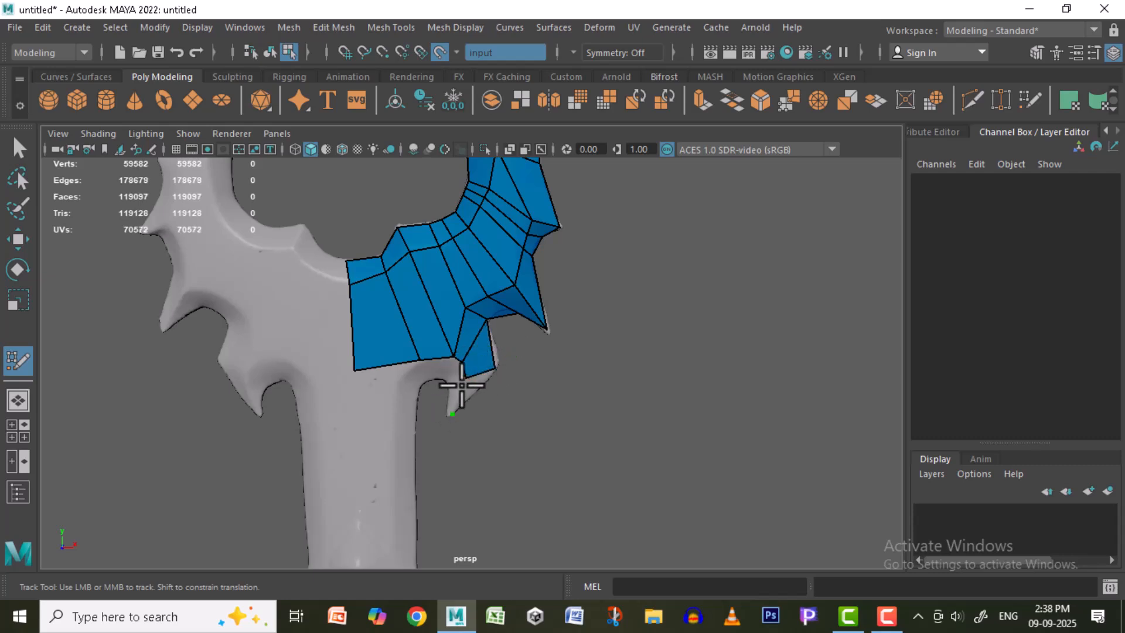
pyautogui.keyDown('shift'); pyautogui.click(462, 385); pyautogui.keyUp('shift')
pyautogui.keyDown('alt'); pyautogui.moveTo(541, 436); pyautogui.dragTo(540, 454, button='middle'); pyautogui.keyUp('alt')
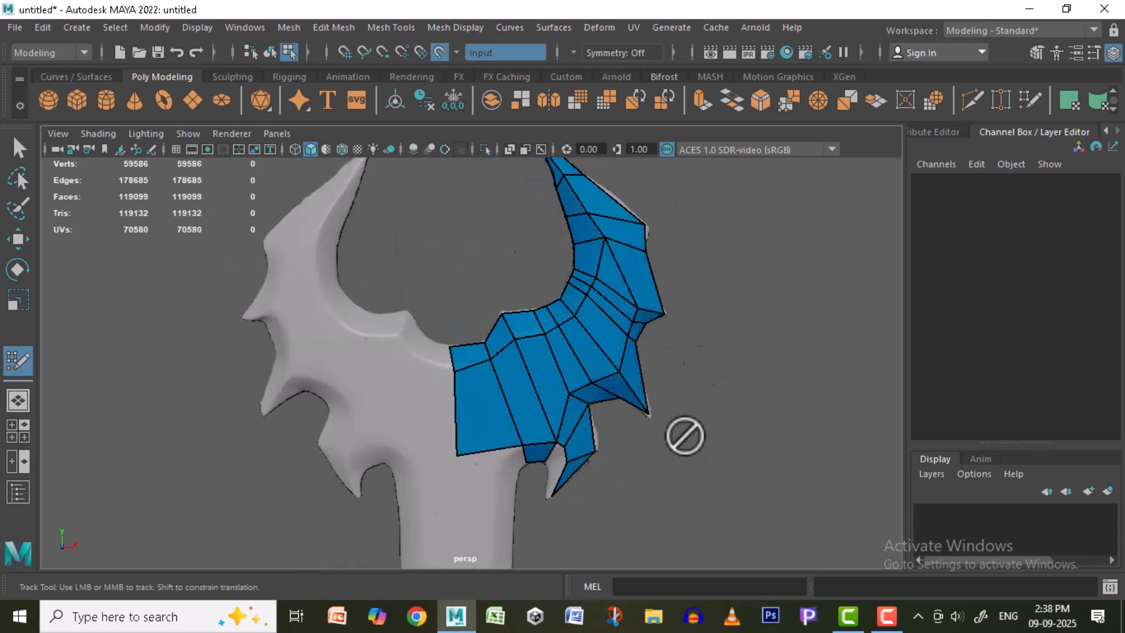
# - Fill the inner side of the lowest right barb with faces down to its tip
pyautogui.keyDown('alt'); pyautogui.moveTo(691, 444); pyautogui.dragTo(711, 370, button='middle'); pyautogui.keyUp('alt')
pyautogui.keyDown('alt'); pyautogui.moveTo(577, 386); pyautogui.dragTo(791, 439, button='right'); pyautogui.keyUp('alt')
pyautogui.keyDown('alt'); pyautogui.moveTo(792, 438); pyautogui.dragTo(624, 408, button='middle'); pyautogui.keyUp('alt')
pyautogui.keyDown('shift'); pyautogui.click(539, 381); pyautogui.keyUp('shift')
pyautogui.click(523, 412)
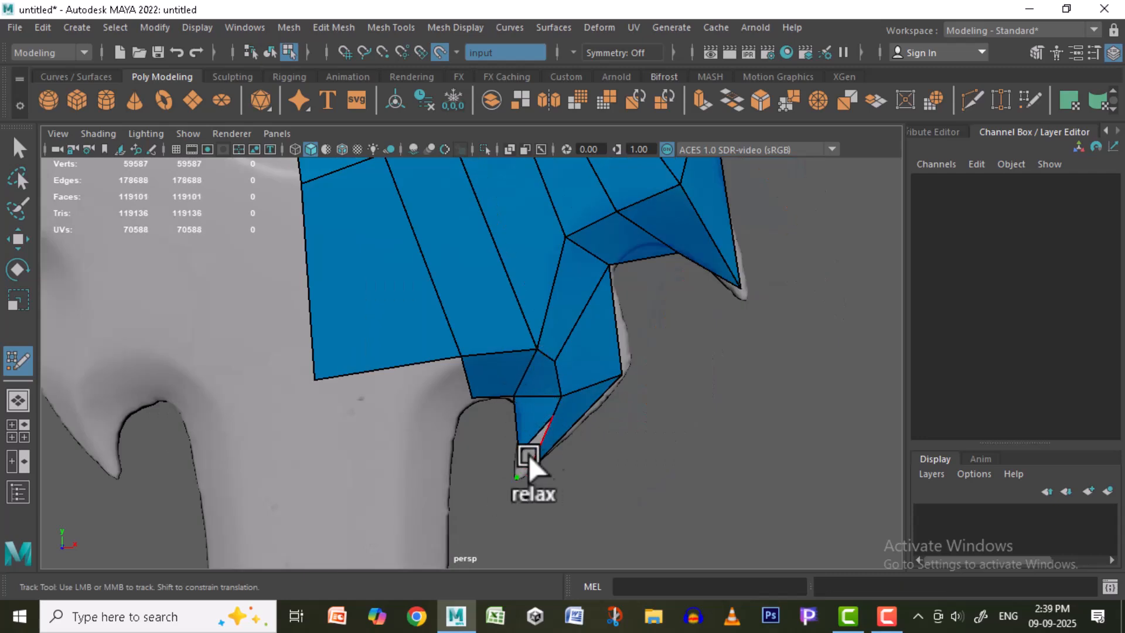
pyautogui.keyDown('shift'); pyautogui.click(529, 456); pyautogui.keyUp('shift')
# - Extend a quad strip from the fork down the right half of the shaft and divide it with three edge loops
pyautogui.keyDown('alt'); pyautogui.moveTo(615, 492); pyautogui.dragTo(565, 397, button='right'); pyautogui.keyUp('alt')
pyautogui.keyDown('alt'); pyautogui.moveTo(780, 442); pyautogui.dragTo(677, 434, button='right'); pyautogui.keyUp('alt')
pyautogui.keyDown('alt'); pyautogui.moveTo(677, 434); pyautogui.dragTo(747, 414, button='middle'); pyautogui.keyUp('alt')
pyautogui.moveTo(521, 346); pyautogui.dragTo(518, 481)
pyautogui.moveTo(578, 339)
pyautogui.keyDown('alt'); pyautogui.mouseDown(button='right')
pyautogui.moveTo(584, 492)
pyautogui.moveTo(592, 422)
pyautogui.mouseUp(button='right'); pyautogui.keyUp('alt')
pyautogui.keyDown('alt'); pyautogui.moveTo(580, 475); pyautogui.dragTo(590, 339, button='middle'); pyautogui.keyUp('alt')
pyautogui.moveTo(550, 492); pyautogui.dragTo(551, 480)
pyautogui.keyDown('ctrl'); pyautogui.click(614, 330); pyautogui.keyUp('ctrl')
pyautogui.keyDown('ctrl'); pyautogui.click(610, 249); pyautogui.keyUp('ctrl')
pyautogui.keyDown('ctrl'); pyautogui.click(610, 402); pyautogui.keyUp('ctrl')
# - Insert another edge loop across the shaft strip and adjust its vertices to the blade's edge and centreline
pyautogui.keyDown('alt'); pyautogui.moveTo(674, 254); pyautogui.dragTo(668, 315, button='middle'); pyautogui.keyUp('alt')
pyautogui.keyDown('ctrl'); pyautogui.click(608, 281); pyautogui.keyUp('ctrl')
pyautogui.moveTo(614, 271); pyautogui.dragTo(610, 272)
pyautogui.moveTo(541, 304); pyautogui.dragTo(543, 284)
# - Extend the shaft strip down towards the guard and divide the new section with three edge loops
pyautogui.keyDown('alt'); pyautogui.moveTo(668, 475); pyautogui.dragTo(627, 393, button='right'); pyautogui.keyUp('alt')
pyautogui.keyDown('alt'); pyautogui.moveTo(613, 475); pyautogui.dragTo(614, 404, button='middle'); pyautogui.keyUp('alt')
pyautogui.moveTo(516, 386); pyautogui.dragTo(515, 482)
pyautogui.keyDown('alt'); pyautogui.moveTo(556, 404); pyautogui.dragTo(618, 419, button='right'); pyautogui.keyUp('alt')
pyautogui.keyDown('ctrl'); pyautogui.click(548, 431); pyautogui.keyUp('ctrl')
pyautogui.keyDown('ctrl'); pyautogui.click(554, 501); pyautogui.keyUp('ctrl')
pyautogui.keyDown('ctrl'); pyautogui.click(564, 375); pyautogui.keyUp('ctrl')
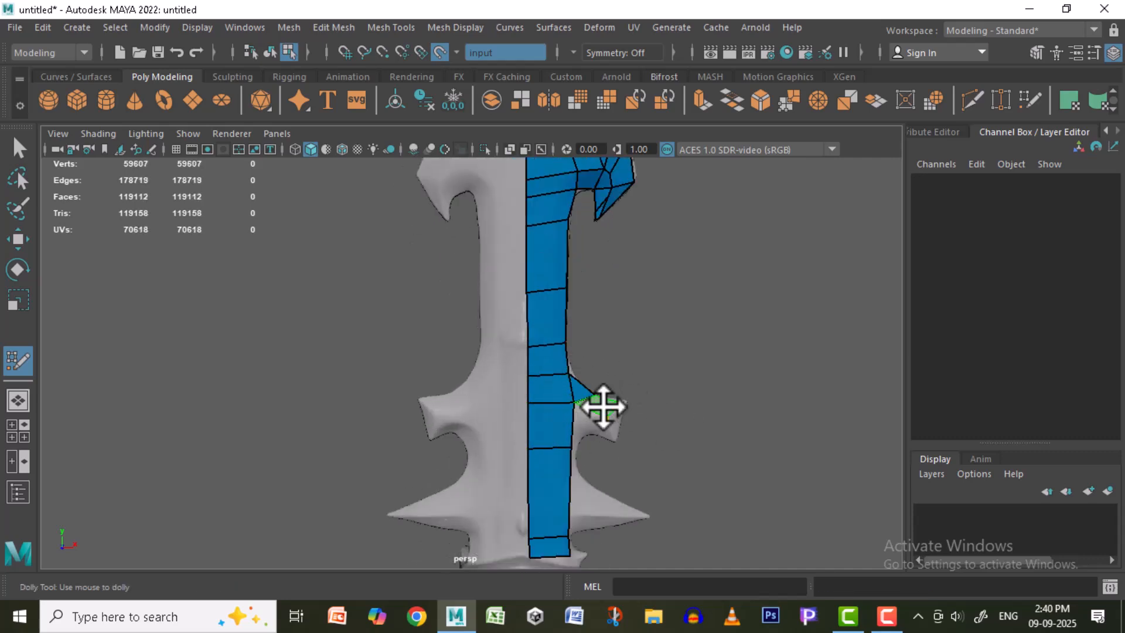
# - Draw faces from the shaft strip along the upper edge of the mid-blade right spike
pyautogui.keyDown('shift'); pyautogui.click(604, 407); pyautogui.keyUp('shift')
pyautogui.keyDown('alt'); pyautogui.moveTo(589, 417); pyautogui.dragTo(610, 349, button='middle'); pyautogui.keyUp('alt')
pyautogui.moveTo(597, 347); pyautogui.dragTo(593, 373)
pyautogui.click(638, 371)
pyautogui.keyDown('shift'); pyautogui.click(621, 359); pyautogui.keyUp('shift')
# - Fill the end and underside of the mid-blade right spike, adjusting its vertices and inserting an edge loop
pyautogui.keyDown('alt'); pyautogui.moveTo(657, 326); pyautogui.dragTo(821, 403, button='right'); pyautogui.keyUp('alt')
pyautogui.keyDown('alt'); pyautogui.moveTo(821, 403); pyautogui.dragTo(362, 429, button='middle'); pyautogui.keyUp('alt')
pyautogui.click(588, 319)
pyautogui.keyDown('shift'); pyautogui.click(577, 339); pyautogui.keyUp('shift')
pyautogui.moveTo(590, 315); pyautogui.dragTo(604, 296)
pyautogui.moveTo(572, 412); pyautogui.dragTo(571, 423)
pyautogui.keyDown('ctrl'); pyautogui.click(505, 405); pyautogui.keyUp('ctrl')
pyautogui.click(447, 439)
pyautogui.keyDown('shift'); pyautogui.click(442, 409); pyautogui.keyUp('shift')
# - Insert an edge loop in the shaft strip, then draw and align the first faces along the lowest blade spike's upper edge
pyautogui.keyDown('alt'); pyautogui.moveTo(441, 409); pyautogui.dragTo(206, 326, button='right'); pyautogui.keyUp('alt')
pyautogui.keyDown('alt'); pyautogui.moveTo(205, 325); pyautogui.dragTo(307, 264, button='middle'); pyautogui.keyUp('alt')
pyautogui.keyDown('ctrl'); pyautogui.click(537, 392); pyautogui.keyUp('ctrl')
pyautogui.click(579, 388)
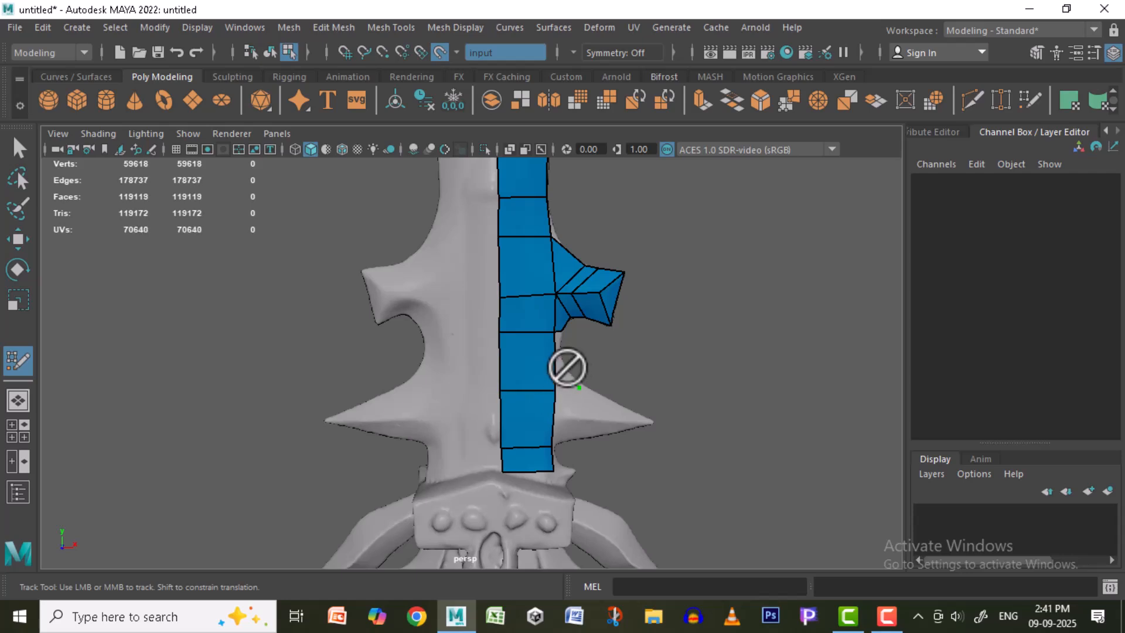
pyautogui.keyDown('shift'); pyautogui.click(571, 369); pyautogui.keyUp('shift')
pyautogui.keyDown('alt'); pyautogui.moveTo(660, 417); pyautogui.dragTo(603, 366, button='middle'); pyautogui.keyUp('alt')
pyautogui.click(596, 351)
pyautogui.click(633, 371)
pyautogui.keyDown('shift'); pyautogui.click(593, 362); pyautogui.keyUp('shift')
pyautogui.moveTo(567, 337); pyautogui.dragTo(572, 330)
pyautogui.click(618, 380)
pyautogui.keyDown('shift'); pyautogui.click(567, 375); pyautogui.keyUp('shift')
pyautogui.moveTo(617, 379); pyautogui.dragTo(641, 373)
# - Place dots along the lowest right blade spike and fill faces out to its tip
pyautogui.keyDown('alt'); pyautogui.moveTo(687, 417); pyautogui.dragTo(718, 411, button='right'); pyautogui.keyUp('alt')
pyautogui.click(689, 407)
pyautogui.click(679, 417)
pyautogui.keyDown('shift'); pyautogui.click(652, 409); pyautogui.keyUp('shift')
pyautogui.keyDown('alt'); pyautogui.moveTo(712, 407); pyautogui.dragTo(575, 402, button='middle'); pyautogui.keyUp('alt')
pyautogui.keyDown('alt'); pyautogui.moveTo(576, 403); pyautogui.dragTo(620, 416, button='right'); pyautogui.keyUp('alt')
pyautogui.keyDown('alt'); pyautogui.moveTo(676, 462); pyautogui.dragTo(747, 461, button='right'); pyautogui.keyUp('alt')
pyautogui.click(794, 459)
pyautogui.click(745, 441)
pyautogui.keyDown('shift'); pyautogui.click(763, 457); pyautogui.keyUp('shift')
# - Fill the lowest blade spike's underside, insert two edge loops, and adjust vertices to the spike and strip edges
pyautogui.keyDown('alt'); pyautogui.moveTo(743, 442); pyautogui.dragTo(563, 415, button='middle'); pyautogui.keyUp('alt')
pyautogui.keyDown('alt'); pyautogui.moveTo(564, 414); pyautogui.dragTo(619, 399, button='right'); pyautogui.keyUp('alt')
pyautogui.keyDown('shift'); pyautogui.click(616, 426); pyautogui.keyUp('shift')
pyautogui.keyDown('ctrl'); pyautogui.click(621, 338); pyautogui.keyUp('ctrl')
pyautogui.moveTo(608, 350); pyautogui.dragTo(620, 337)
pyautogui.keyDown('ctrl'); pyautogui.click(616, 384); pyautogui.keyUp('ctrl')
pyautogui.keyDown('alt'); pyautogui.moveTo(632, 413); pyautogui.dragTo(602, 432, button='right'); pyautogui.keyUp('alt')
pyautogui.moveTo(602, 431); pyautogui.dragTo(609, 436)
pyautogui.moveTo(652, 471); pyautogui.dragTo(674, 461)
pyautogui.keyDown('alt'); pyautogui.moveTo(674, 463); pyautogui.dragTo(591, 463, button='right'); pyautogui.keyUp('alt')
pyautogui.moveTo(576, 464); pyautogui.dragTo(585, 479)
pyautogui.keyDown('alt'); pyautogui.moveTo(605, 465); pyautogui.dragTo(610, 417, button='right'); pyautogui.keyUp('alt')
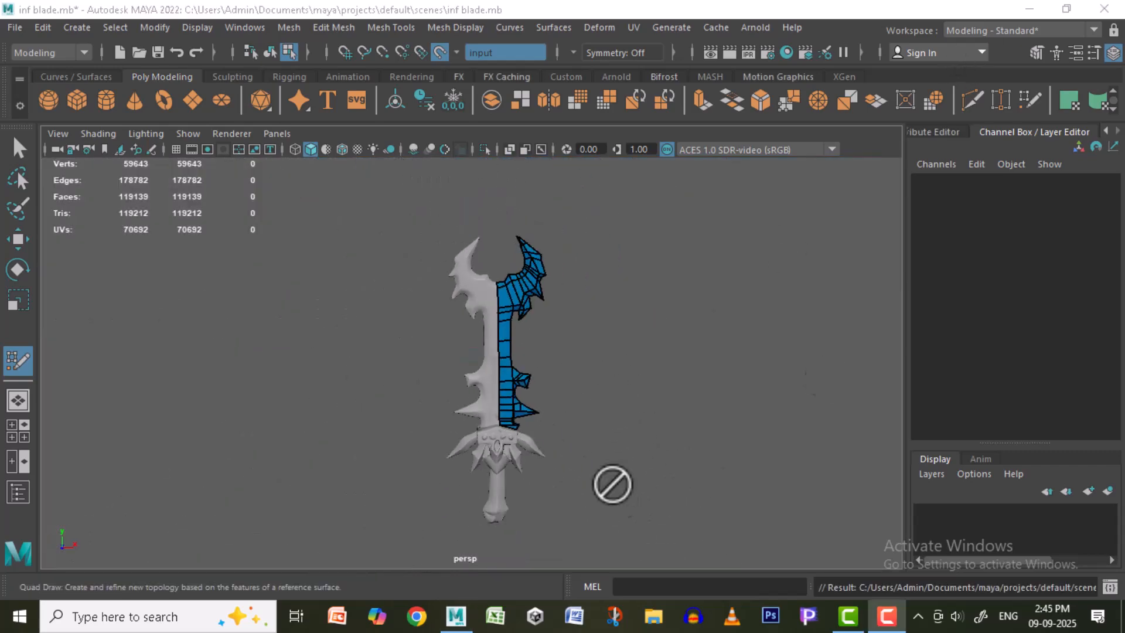
# - Extrude the strip's lower edge over the guard block and align the new vertices with the block's upper edge and centreline
pyautogui.keyDown('alt'); pyautogui.moveTo(610, 483); pyautogui.dragTo(568, 396, button='right'); pyautogui.keyUp('alt')
pyautogui.keyDown('alt'); pyautogui.moveTo(568, 397); pyautogui.dragTo(520, 337); pyautogui.keyUp('alt')
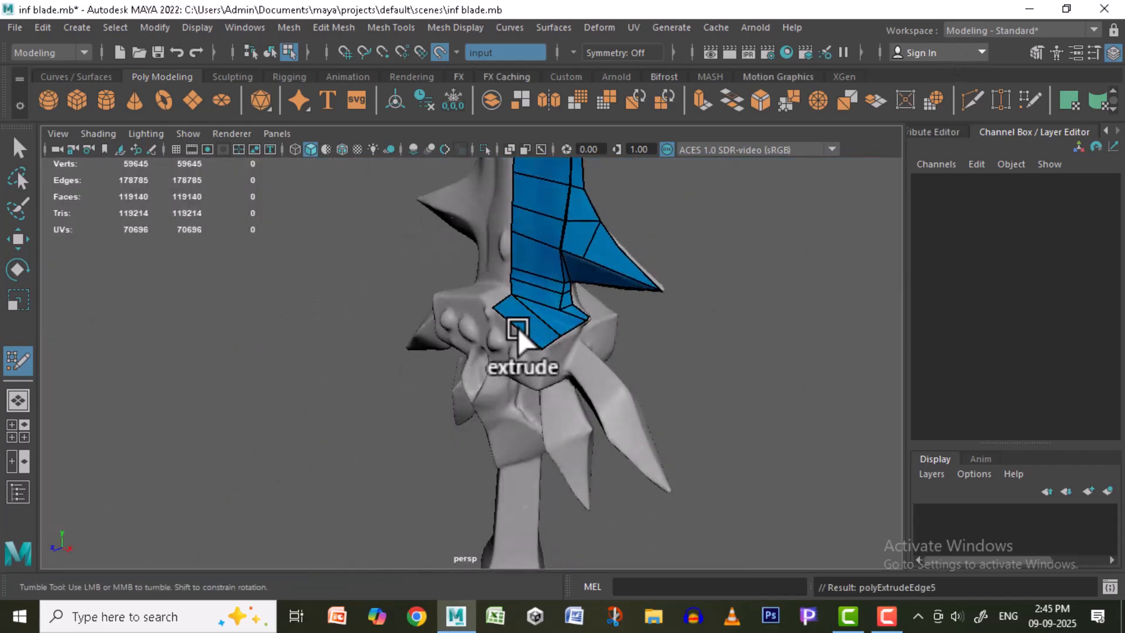
pyautogui.keyDown('alt'); pyautogui.moveTo(595, 347); pyautogui.dragTo(618, 359, button='right'); pyautogui.keyUp('alt')
pyautogui.moveTo(586, 329); pyautogui.dragTo(617, 323)
pyautogui.keyDown('alt'); pyautogui.moveTo(661, 394); pyautogui.dragTo(739, 369); pyautogui.keyUp('alt')
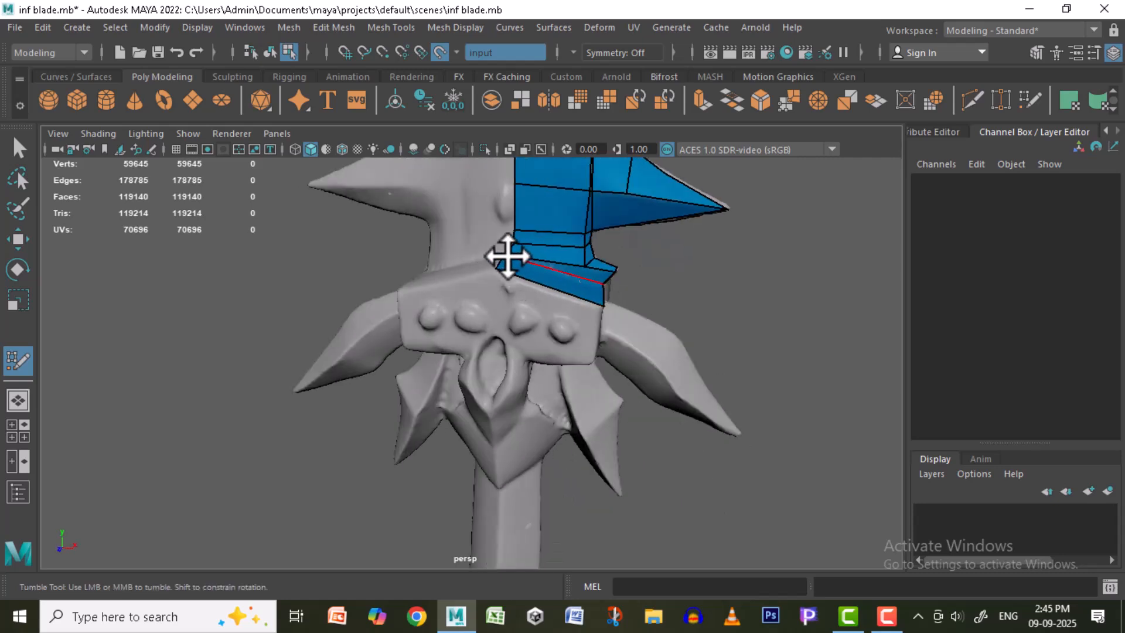
pyautogui.keyDown('alt'); pyautogui.moveTo(546, 281); pyautogui.dragTo(698, 176, button='middle'); pyautogui.keyUp('alt')
pyautogui.keyDown('alt'); pyautogui.moveTo(727, 293); pyautogui.dragTo(711, 370, button='right'); pyautogui.keyUp('alt')
pyautogui.moveTo(629, 229); pyautogui.dragTo(627, 266)
pyautogui.keyDown('alt'); pyautogui.moveTo(766, 313); pyautogui.dragTo(643, 350, button='middle'); pyautogui.keyUp('alt')
pyautogui.moveTo(535, 330); pyautogui.dragTo(524, 325)
pyautogui.moveTo(464, 305); pyautogui.dragTo(472, 306)
# - Fit the guard block's front face to its corners and centreline, and insert an edge loop across it
pyautogui.keyDown('alt'); pyautogui.moveTo(612, 337); pyautogui.dragTo(450, 369, button='middle'); pyautogui.keyUp('alt')
pyautogui.keyDown('alt'); pyautogui.moveTo(451, 370); pyautogui.dragTo(346, 357); pyautogui.keyUp('alt')
pyautogui.keyDown('alt'); pyautogui.moveTo(381, 346); pyautogui.dragTo(412, 340, button='right'); pyautogui.keyUp('alt')
pyautogui.keyDown('alt'); pyautogui.moveTo(412, 339); pyautogui.dragTo(514, 321, button='middle'); pyautogui.keyUp('alt')
pyautogui.moveTo(495, 293); pyautogui.dragTo(513, 296)
pyautogui.keyDown('alt'); pyautogui.moveTo(498, 300); pyautogui.dragTo(548, 308, button='right'); pyautogui.keyUp('alt')
pyautogui.moveTo(558, 217); pyautogui.dragTo(551, 244)
pyautogui.moveTo(490, 317); pyautogui.dragTo(520, 320)
pyautogui.keyDown('ctrl'); pyautogui.click(535, 276); pyautogui.keyUp('ctrl')
pyautogui.moveTo(536, 276)
pyautogui.mouseDown()
pyautogui.moveTo(560, 314)
pyautogui.moveTo(544, 282)
pyautogui.mouseUp()
# - Cover the right end of the guard block by adjusting its vertices, placing a dot and filling a face
pyautogui.keyDown('alt'); pyautogui.moveTo(384, 392); pyautogui.dragTo(592, 322); pyautogui.keyUp('alt')
pyautogui.keyDown('alt'); pyautogui.moveTo(592, 322); pyautogui.dragTo(477, 253, button='middle'); pyautogui.keyUp('alt')
pyautogui.keyDown('alt'); pyautogui.moveTo(685, 352); pyautogui.dragTo(633, 364, button='right'); pyautogui.keyUp('alt')
pyautogui.moveTo(633, 364)
pyautogui.keyDown('alt'); pyautogui.mouseDown()
pyautogui.moveTo(494, 385)
pyautogui.moveTo(615, 367)
pyautogui.mouseUp(); pyautogui.keyUp('alt')
pyautogui.moveTo(708, 334); pyautogui.dragTo(674, 290)
pyautogui.keyDown('alt'); pyautogui.moveTo(703, 343); pyautogui.dragTo(751, 349, button='right'); pyautogui.keyUp('alt')
pyautogui.keyDown('alt'); pyautogui.moveTo(751, 349); pyautogui.dragTo(698, 361); pyautogui.keyUp('alt')
pyautogui.moveTo(713, 447)
pyautogui.keyDown('alt'); pyautogui.mouseDown()
pyautogui.moveTo(758, 437)
pyautogui.moveTo(720, 221)
pyautogui.moveTo(755, 273)
pyautogui.mouseUp(); pyautogui.keyUp('alt')
pyautogui.click(696, 332)
pyautogui.keyDown('shift'); pyautogui.click(685, 299); pyautogui.keyUp('shift')
pyautogui.keyDown('alt'); pyautogui.moveTo(674, 375); pyautogui.dragTo(805, 392); pyautogui.keyUp('alt')
pyautogui.keyDown('alt'); pyautogui.moveTo(548, 366); pyautogui.dragTo(682, 286); pyautogui.keyUp('alt')
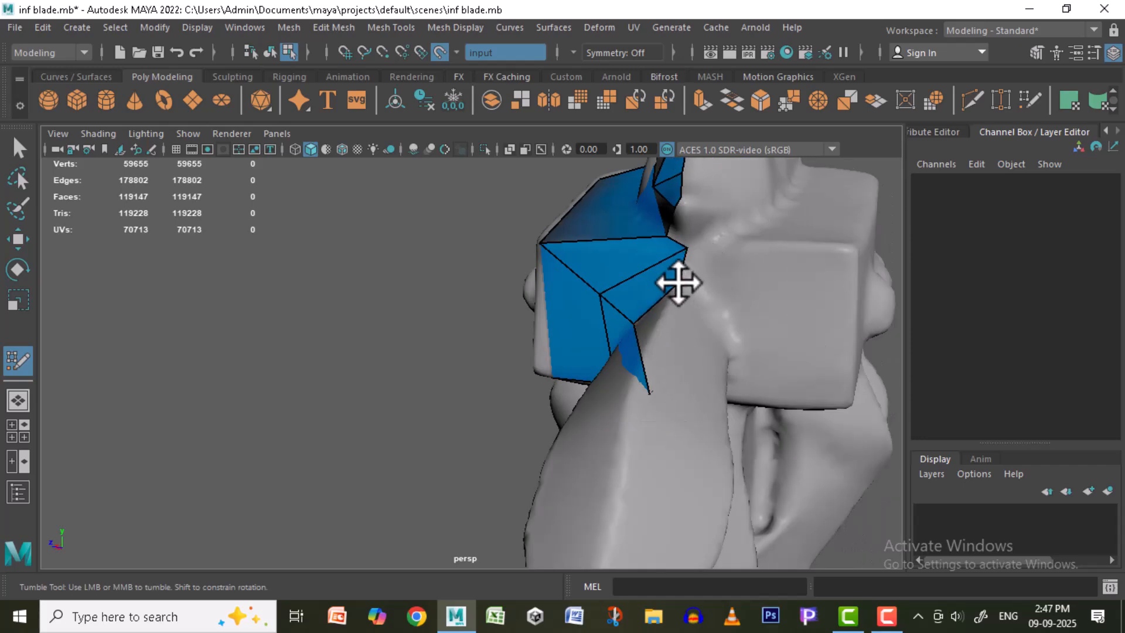
# - Draw the first faces on the central pointed ornament just below the guard block
pyautogui.keyDown('alt'); pyautogui.moveTo(712, 324); pyautogui.dragTo(603, 297); pyautogui.keyUp('alt')
pyautogui.keyDown('alt'); pyautogui.moveTo(615, 285); pyautogui.dragTo(780, 228, button='right'); pyautogui.keyUp('alt')
pyautogui.keyDown('alt'); pyautogui.moveTo(780, 228); pyautogui.dragTo(749, 266, button='middle'); pyautogui.keyUp('alt')
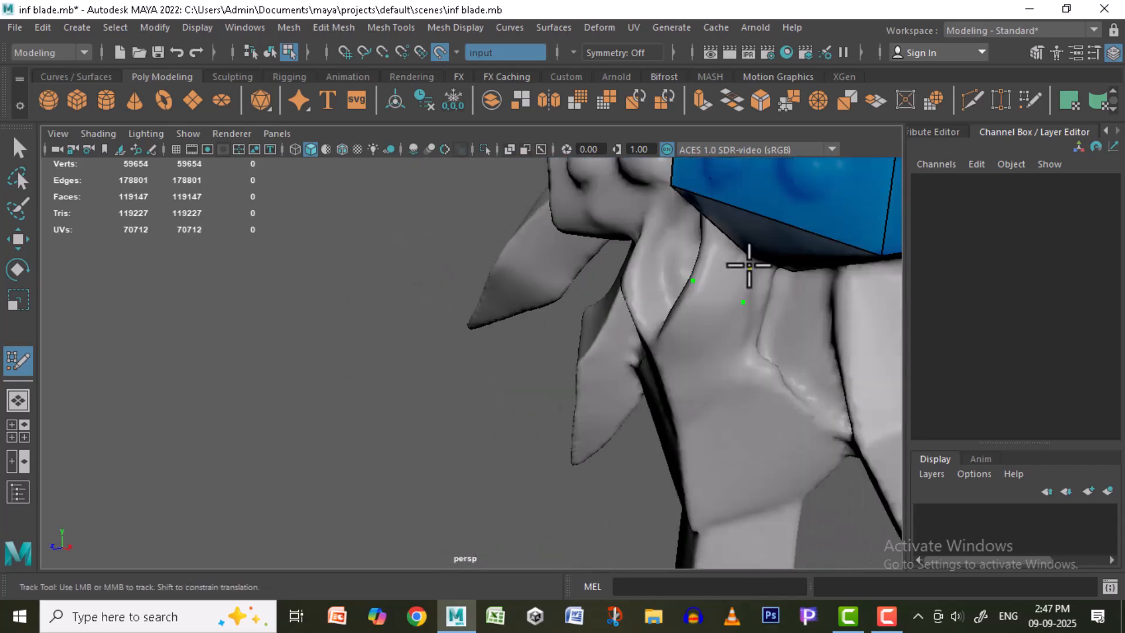
pyautogui.keyDown('shift'); pyautogui.click(716, 264); pyautogui.keyUp('shift')
pyautogui.moveTo(717, 264)
pyautogui.keyDown('alt'); pyautogui.mouseDown()
pyautogui.moveTo(723, 334)
pyautogui.moveTo(692, 284)
pyautogui.mouseUp(); pyautogui.keyUp('alt')
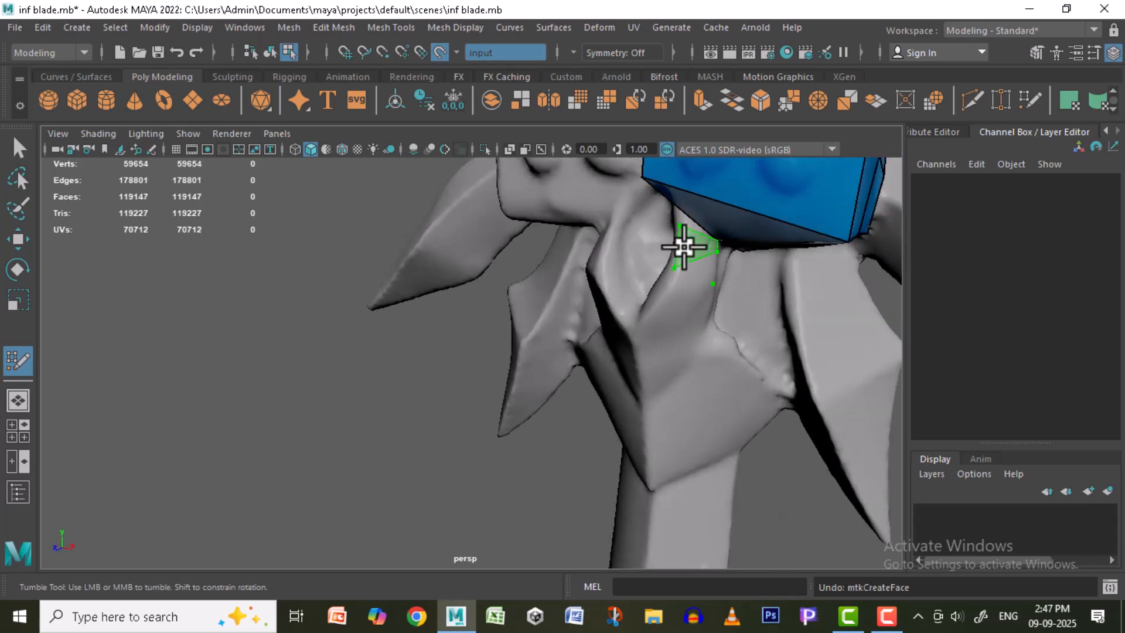
pyautogui.keyDown('alt'); pyautogui.moveTo(689, 304); pyautogui.dragTo(641, 297, button='middle'); pyautogui.keyUp('alt')
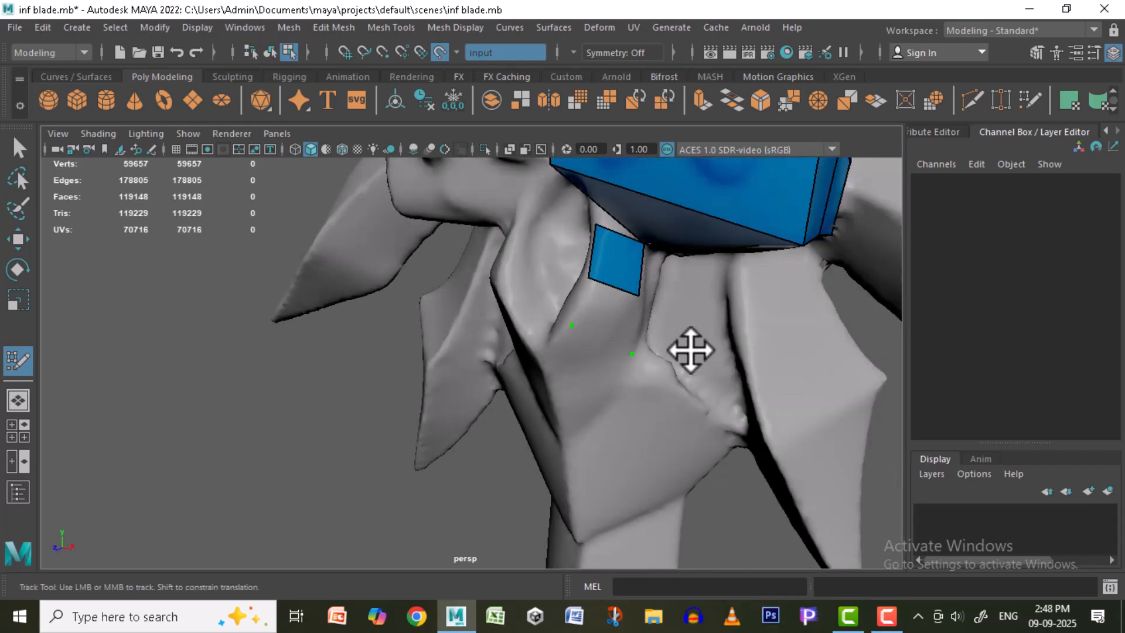
pyautogui.keyDown('alt'); pyautogui.moveTo(695, 352); pyautogui.dragTo(710, 343, button='right'); pyautogui.keyUp('alt')
pyautogui.keyDown('shift'); pyautogui.click(641, 311); pyautogui.keyUp('shift')
# - Extend the central ornament's strip downward with another face and insert an edge loop through it
pyautogui.keyDown('alt'); pyautogui.moveTo(640, 311); pyautogui.dragTo(623, 396, button='right'); pyautogui.keyUp('alt')
pyautogui.keyDown('alt'); pyautogui.moveTo(623, 397); pyautogui.dragTo(677, 378, button='middle'); pyautogui.keyUp('alt')
pyautogui.click(623, 403)
pyautogui.click(601, 402)
pyautogui.keyDown('shift'); pyautogui.click(624, 369); pyautogui.keyUp('shift')
pyautogui.moveTo(694, 440)
pyautogui.keyDown('alt'); pyautogui.mouseDown(button='right')
pyautogui.moveTo(671, 421)
pyautogui.moveTo(694, 423)
pyautogui.mouseUp(button='right'); pyautogui.keyUp('alt')
pyautogui.keyDown('alt'); pyautogui.moveTo(694, 423); pyautogui.dragTo(591, 391); pyautogui.keyUp('alt')
pyautogui.keyDown('ctrl'); pyautogui.click(643, 415); pyautogui.keyUp('ctrl')
# - Adjust a vertex on the central ornament's side edge and fill a new face on its pointed lower section
pyautogui.keyDown('alt'); pyautogui.moveTo(670, 449); pyautogui.dragTo(733, 410, button='right'); pyautogui.keyUp('alt')
pyautogui.keyDown('alt'); pyautogui.moveTo(733, 410); pyautogui.dragTo(744, 375); pyautogui.keyUp('alt')
pyautogui.keyDown('alt'); pyautogui.moveTo(621, 329); pyautogui.dragTo(636, 357, button='middle'); pyautogui.keyUp('alt')
pyautogui.keyDown('alt'); pyautogui.moveTo(704, 375); pyautogui.dragTo(688, 398); pyautogui.keyUp('alt')
pyautogui.keyDown('alt'); pyautogui.moveTo(674, 404); pyautogui.dragTo(668, 385, button='middle'); pyautogui.keyUp('alt')
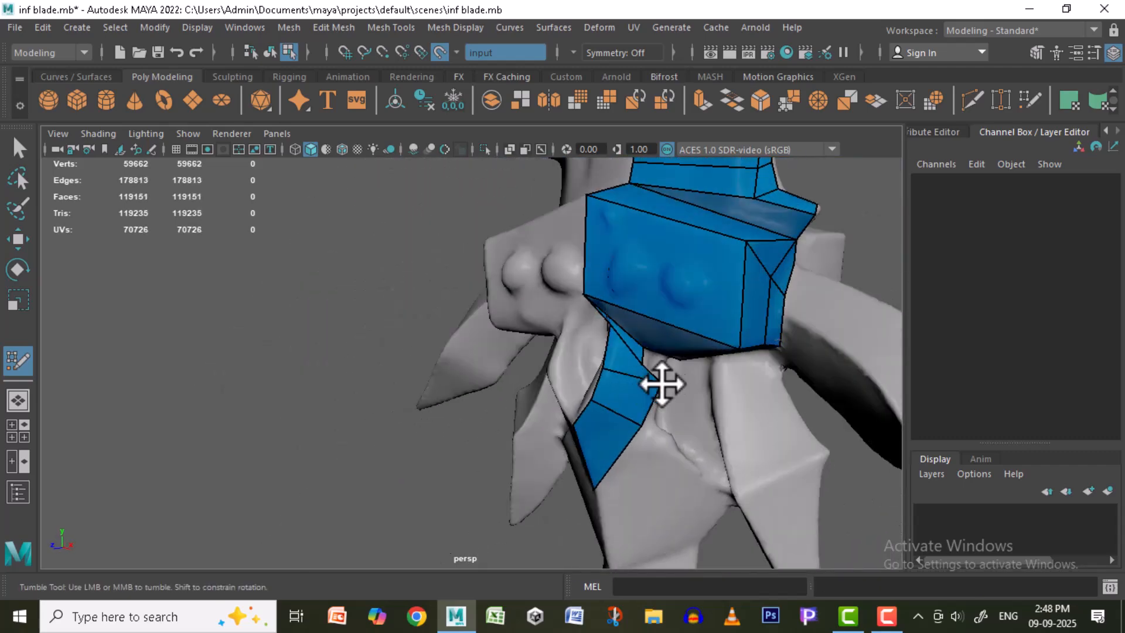
pyautogui.keyDown('alt'); pyautogui.moveTo(686, 355); pyautogui.dragTo(632, 357); pyautogui.keyUp('alt')
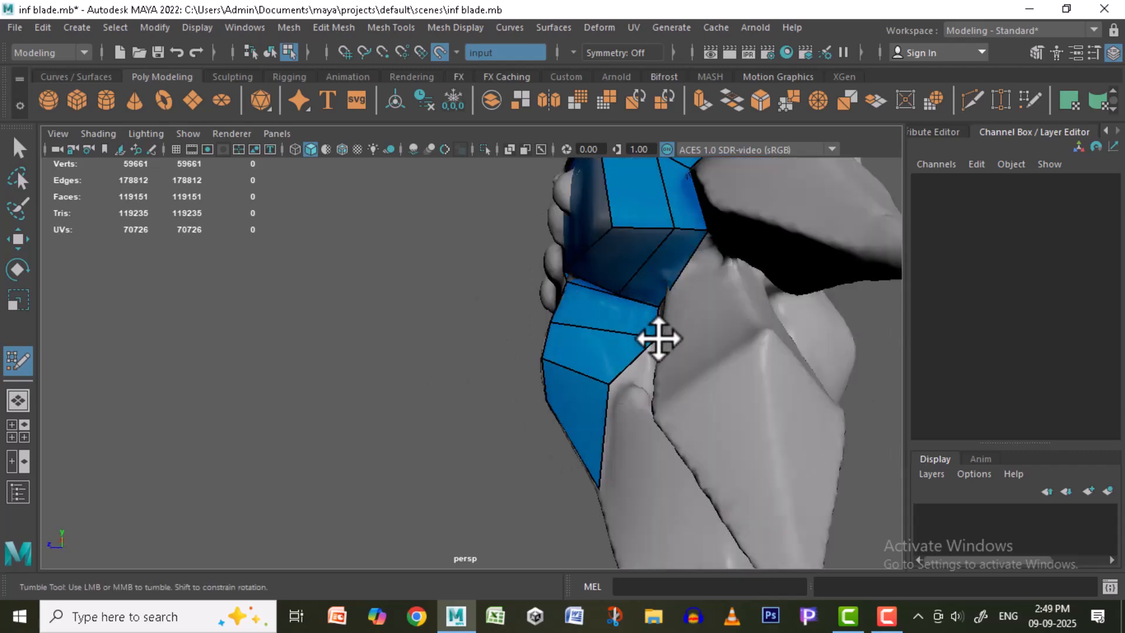
pyautogui.keyDown('alt'); pyautogui.moveTo(642, 394); pyautogui.dragTo(628, 440, button='right'); pyautogui.keyUp('alt')
pyautogui.keyDown('alt'); pyautogui.moveTo(628, 440); pyautogui.dragTo(677, 431); pyautogui.keyUp('alt')
pyautogui.keyDown('alt'); pyautogui.moveTo(621, 410); pyautogui.dragTo(638, 389, button='right'); pyautogui.keyUp('alt')
pyautogui.moveTo(667, 333)
pyautogui.mouseDown()
pyautogui.moveTo(706, 404)
pyautogui.moveTo(691, 389)
pyautogui.mouseUp()
pyautogui.click(708, 409)
pyautogui.click(671, 391)
pyautogui.keyDown('shift'); pyautogui.click(722, 347); pyautogui.keyUp('shift')
# - Fill faces in the gap between the central ornament's right side and the underside of the guard block
pyautogui.keyDown('alt'); pyautogui.moveTo(779, 397); pyautogui.dragTo(823, 386); pyautogui.keyUp('alt')
pyautogui.keyDown('alt'); pyautogui.moveTo(709, 253); pyautogui.dragTo(579, 300, button='middle'); pyautogui.keyUp('alt')
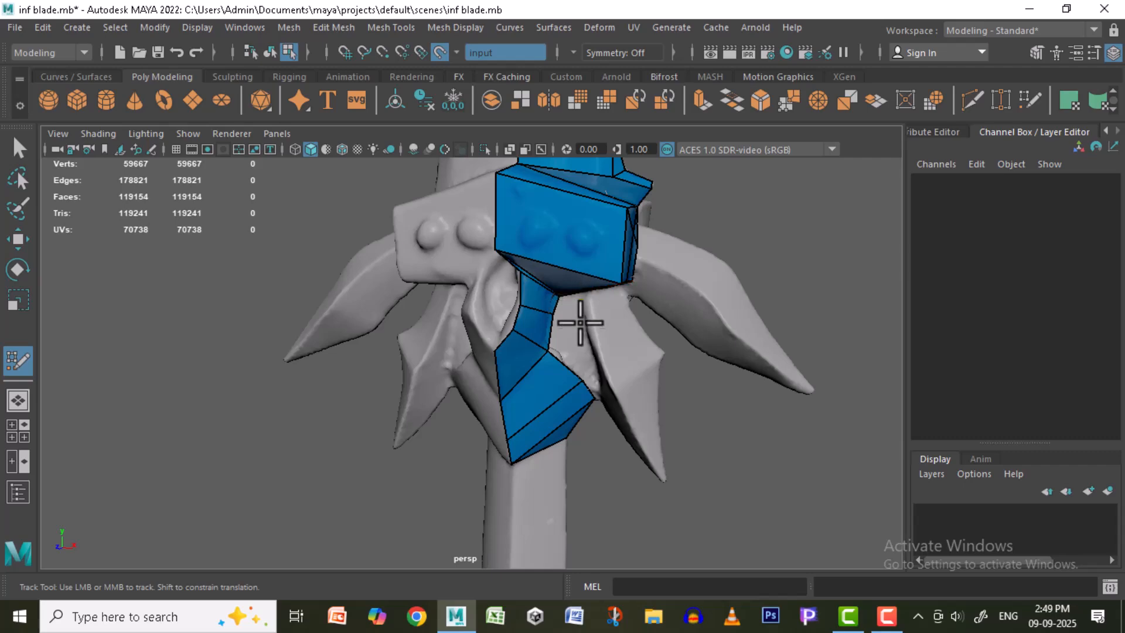
pyautogui.keyDown('shift'); pyautogui.click(575, 350); pyautogui.keyUp('shift')
pyautogui.keyDown('alt'); pyautogui.moveTo(577, 351); pyautogui.dragTo(606, 385, button='right'); pyautogui.keyUp('alt')
pyautogui.keyDown('alt'); pyautogui.moveTo(668, 366); pyautogui.dragTo(665, 416); pyautogui.keyUp('alt')
pyautogui.keyDown('shift'); pyautogui.click(628, 305); pyautogui.keyUp('shift')
# - Adjust the central ornament's lower and side vertices to follow the sculpted outline
pyautogui.moveTo(629, 305)
pyautogui.keyDown('alt'); pyautogui.mouseDown()
pyautogui.moveTo(706, 289)
pyautogui.moveTo(750, 354)
pyautogui.moveTo(709, 452)
pyautogui.moveTo(677, 404)
pyautogui.mouseUp(); pyautogui.keyUp('alt')
pyautogui.keyDown('alt'); pyautogui.moveTo(589, 433); pyautogui.dragTo(595, 472, button='middle'); pyautogui.keyUp('alt')
pyautogui.moveTo(596, 473); pyautogui.dragTo(607, 448)
pyautogui.keyDown('alt'); pyautogui.moveTo(697, 478); pyautogui.dragTo(706, 540); pyautogui.keyUp('alt')
pyautogui.keyDown('alt'); pyautogui.moveTo(542, 499); pyautogui.dragTo(592, 376, button='middle'); pyautogui.keyUp('alt')
pyautogui.keyDown('alt'); pyautogui.moveTo(592, 375); pyautogui.dragTo(551, 375, button='right'); pyautogui.keyUp('alt')
pyautogui.keyDown('alt'); pyautogui.moveTo(536, 352); pyautogui.dragTo(529, 299); pyautogui.keyUp('alt')
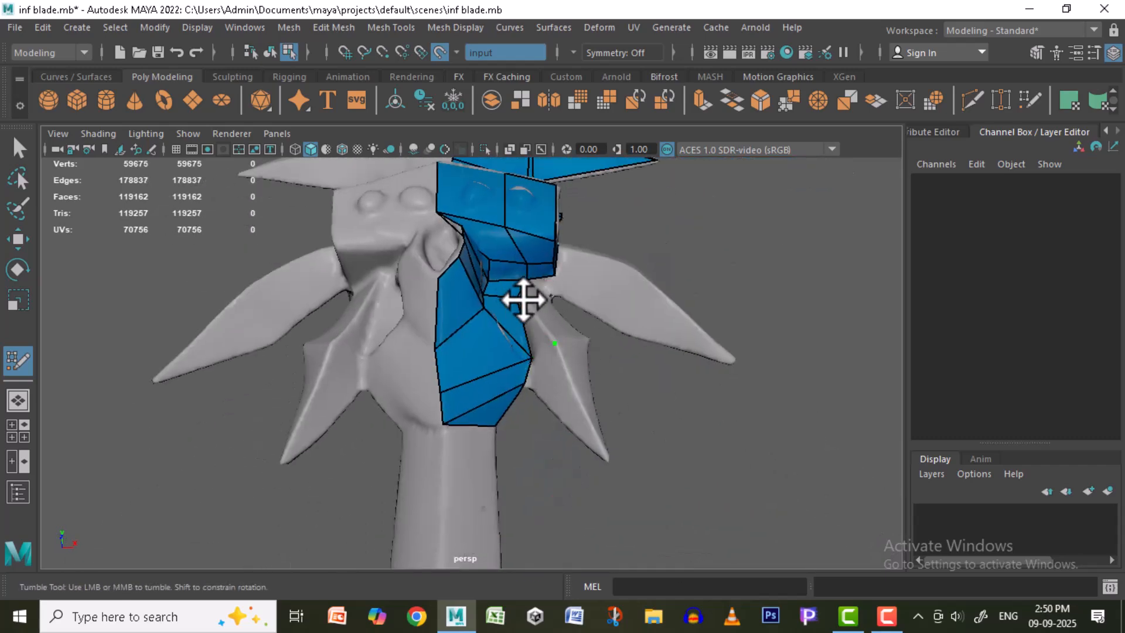
pyautogui.moveTo(534, 388); pyautogui.dragTo(524, 384)
# - Fill a face on the inner right guard spike and one at the base of the outer guard spike
pyautogui.moveTo(651, 457)
pyautogui.keyDown('alt'); pyautogui.mouseDown()
pyautogui.moveTo(623, 416)
pyautogui.moveTo(647, 404)
pyautogui.mouseUp(); pyautogui.keyUp('alt')
pyautogui.keyDown('alt'); pyautogui.moveTo(615, 264); pyautogui.dragTo(563, 295, button='middle'); pyautogui.keyUp('alt')
pyautogui.keyDown('alt'); pyautogui.moveTo(649, 449); pyautogui.dragTo(617, 442); pyautogui.keyUp('alt')
pyautogui.keyDown('shift'); pyautogui.click(599, 488); pyautogui.keyUp('shift')
pyautogui.keyDown('alt'); pyautogui.moveTo(608, 507); pyautogui.dragTo(554, 498, button='right'); pyautogui.keyUp('alt')
pyautogui.keyDown('alt'); pyautogui.moveTo(606, 384); pyautogui.dragTo(581, 458, button='middle'); pyautogui.keyUp('alt')
pyautogui.keyDown('alt'); pyautogui.moveTo(580, 457); pyautogui.dragTo(530, 439); pyautogui.keyUp('alt')
pyautogui.keyDown('alt'); pyautogui.moveTo(493, 436); pyautogui.dragTo(525, 404, button='right'); pyautogui.keyUp('alt')
pyautogui.keyDown('alt'); pyautogui.moveTo(525, 405); pyautogui.dragTo(521, 381); pyautogui.keyUp('alt')
pyautogui.keyDown('shift'); pyautogui.click(513, 357); pyautogui.keyUp('shift')
pyautogui.keyDown('alt'); pyautogui.moveTo(513, 358); pyautogui.dragTo(498, 410, button='right'); pyautogui.keyUp('alt')
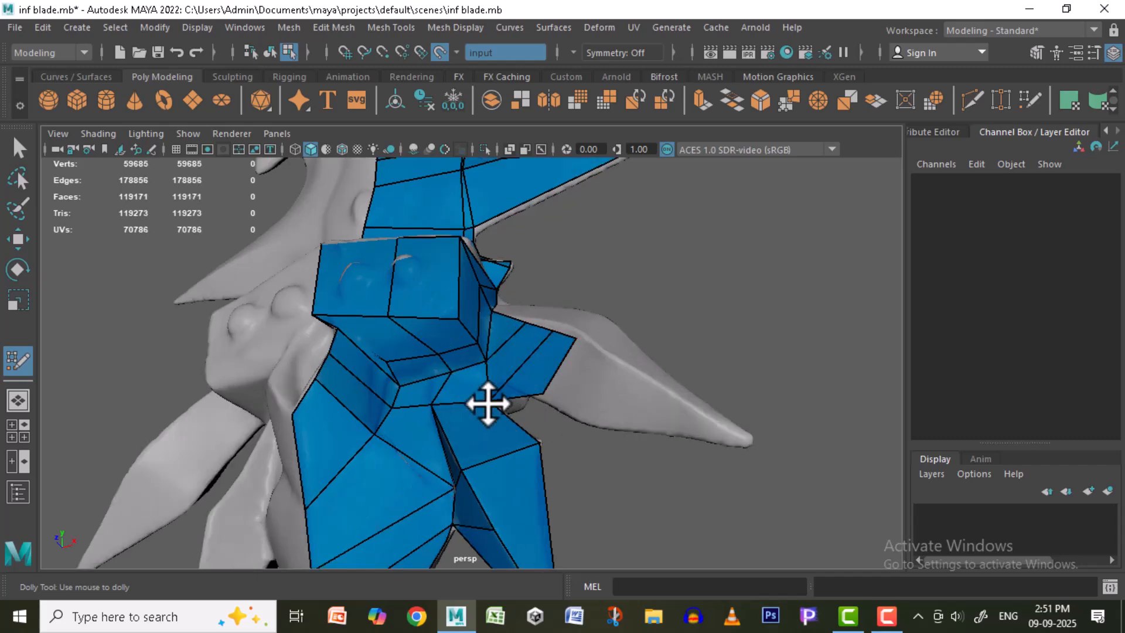
# - Draw faces along the outer right guard spike's lower half to its tip and fill the first face of its upper half
pyautogui.keyDown('alt'); pyautogui.moveTo(644, 434); pyautogui.dragTo(713, 451, button='right'); pyautogui.keyUp('alt')
pyautogui.moveTo(563, 350)
pyautogui.keyDown('alt'); pyautogui.mouseDown()
pyautogui.moveTo(543, 419)
pyautogui.moveTo(625, 436)
pyautogui.moveTo(590, 396)
pyautogui.mouseUp(); pyautogui.keyUp('alt')
pyautogui.click(554, 413)
pyautogui.click(578, 389)
pyautogui.keyDown('shift'); pyautogui.click(554, 389); pyautogui.keyUp('shift')
pyautogui.click(614, 423)
pyautogui.click(610, 432)
pyautogui.keyDown('shift'); pyautogui.click(588, 417); pyautogui.keyUp('shift')
pyautogui.click(627, 437)
pyautogui.keyDown('alt'); pyautogui.moveTo(590, 396); pyautogui.dragTo(628, 405, button='right'); pyautogui.keyUp('alt')
pyautogui.click(535, 327)
pyautogui.keyDown('shift'); pyautogui.click(511, 325); pyautogui.keyUp('shift')
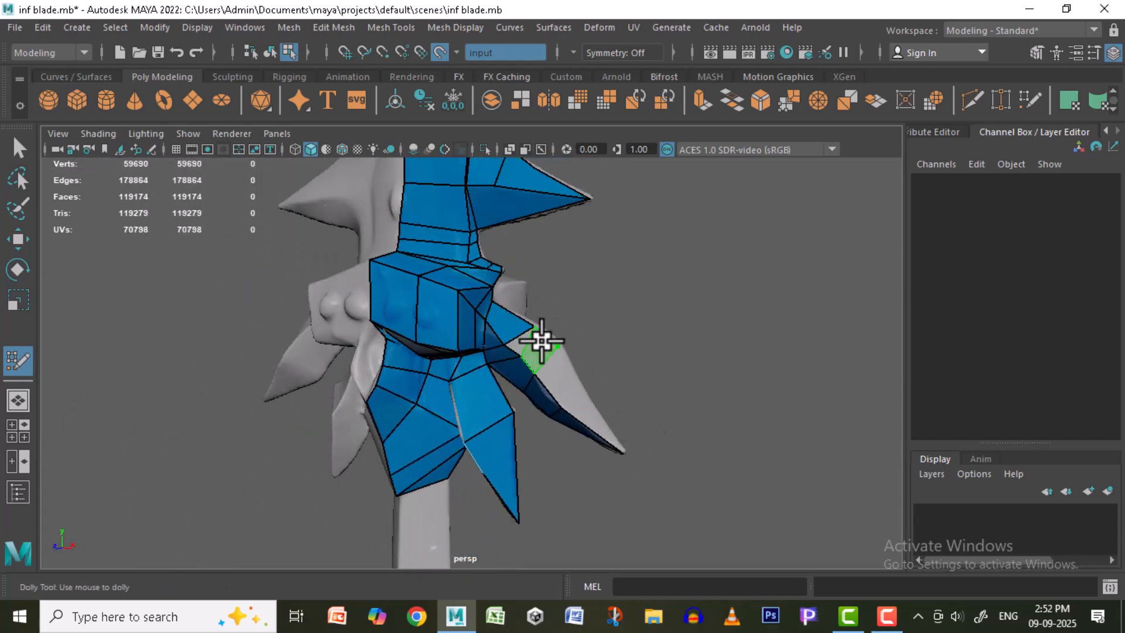
pyautogui.keyDown('alt'); pyautogui.moveTo(546, 339); pyautogui.dragTo(560, 324, button='right'); pyautogui.keyUp('alt')
pyautogui.scroll(2, 547, 347)
pyautogui.keyDown('shift'); pyautogui.click(577, 339); pyautogui.keyUp('shift')
pyautogui.moveTo(643, 387)
pyautogui.keyDown('alt'); pyautogui.mouseDown()
pyautogui.moveTo(698, 350)
pyautogui.moveTo(686, 361)
pyautogui.mouseUp(); pyautogui.keyUp('alt')
pyautogui.hotkey('ctrl', 'z')
pyautogui.hotkey('ctrl', 'z')
# - Fill the outer right guard spike's upper half with faces down to its tip and close the gap near its base
pyautogui.click(588, 311)
pyautogui.click(621, 337)
pyautogui.keyDown('shift'); pyautogui.click(592, 334); pyautogui.keyUp('shift')
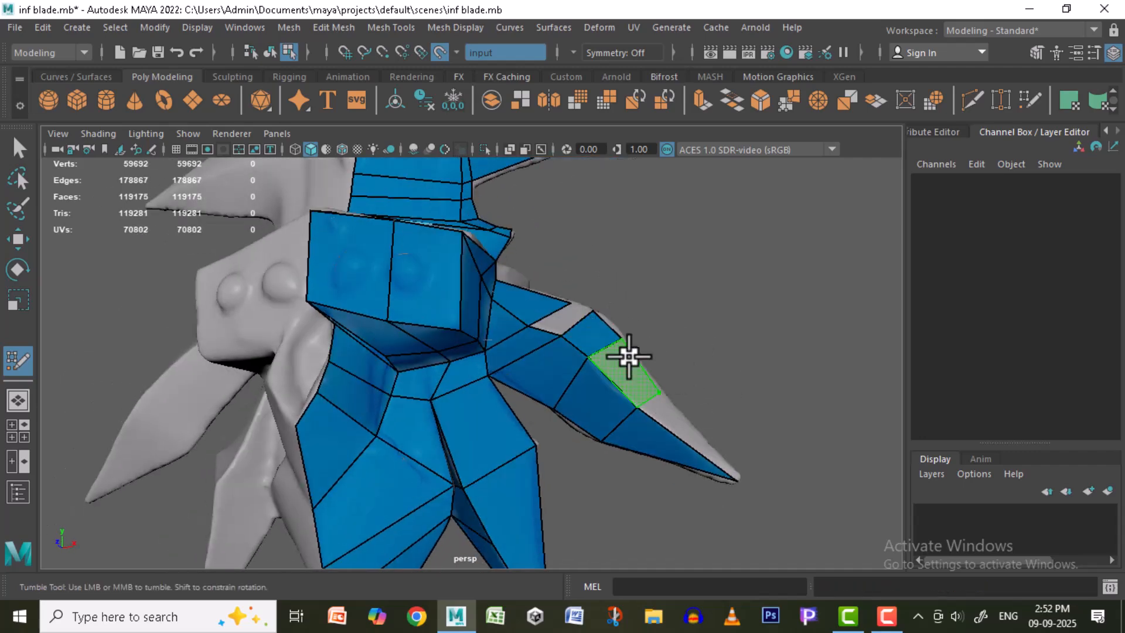
pyautogui.click(645, 376)
pyautogui.keyDown('shift'); pyautogui.click(624, 371); pyautogui.keyUp('shift')
pyautogui.keyDown('alt'); pyautogui.moveTo(756, 463); pyautogui.dragTo(703, 470); pyautogui.keyUp('alt')
pyautogui.keyDown('shift'); pyautogui.click(644, 437); pyautogui.keyUp('shift')
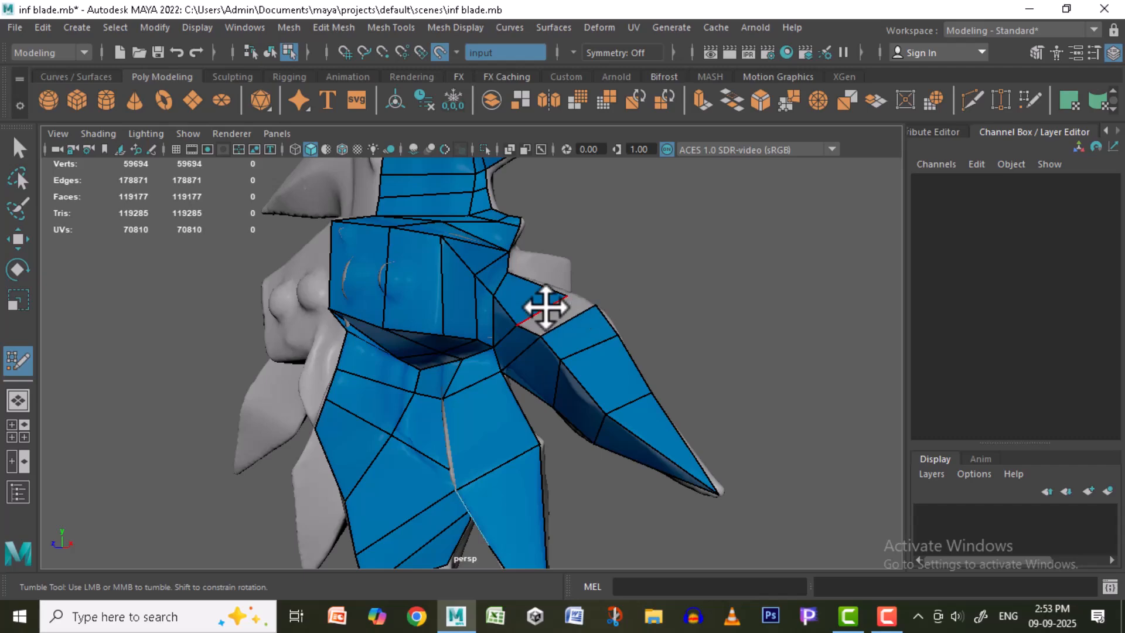
pyautogui.keyDown('shift'); pyautogui.click(625, 377); pyautogui.keyUp('shift')
# - Insert an edge loop in the right lower guard and fill two faces in the gap beside the inner spike
pyautogui.keyDown('alt'); pyautogui.moveTo(625, 377); pyautogui.dragTo(513, 195); pyautogui.keyUp('alt')
pyautogui.keyDown('alt'); pyautogui.moveTo(562, 378); pyautogui.dragTo(815, 468); pyautogui.keyUp('alt')
pyautogui.keyDown('alt'); pyautogui.moveTo(551, 434); pyautogui.dragTo(612, 439); pyautogui.keyUp('alt')
pyautogui.scroll(-5, 559, 458)
pyautogui.scroll(-5, 562, 446)
pyautogui.scroll(4, 570, 407)
pyautogui.keyDown('alt'); pyautogui.moveTo(570, 407); pyautogui.dragTo(532, 372); pyautogui.keyUp('alt')
pyautogui.moveTo(522, 320)
pyautogui.mouseDown()
pyautogui.moveTo(525, 422)
pyautogui.moveTo(635, 447)
pyautogui.moveTo(562, 447)
pyautogui.moveTo(582, 528)
pyautogui.moveTo(651, 474)
pyautogui.moveTo(564, 474)
pyautogui.moveTo(646, 515)
pyautogui.mouseUp()
pyautogui.keyDown('ctrl'); pyautogui.click(540, 388); pyautogui.keyUp('ctrl')
pyautogui.click(532, 450)
pyautogui.click(505, 457)
pyautogui.keyDown('shift'); pyautogui.click(518, 432); pyautogui.keyUp('shift')
pyautogui.keyDown('shift'); pyautogui.click(577, 475); pyautogui.keyUp('shift')
# - Place two points beside the newly drawn guard faces and fill another face between them
pyautogui.keyDown('alt'); pyautogui.moveTo(610, 246); pyautogui.dragTo(578, 402, button='middle'); pyautogui.keyUp('alt')
pyautogui.scroll(4, 578, 402)
pyautogui.moveTo(580, 402)
pyautogui.keyDown('alt'); pyautogui.mouseDown()
pyautogui.moveTo(701, 422)
pyautogui.moveTo(624, 395)
pyautogui.mouseUp(); pyautogui.keyUp('alt')
pyautogui.click(654, 362)
pyautogui.click(680, 343)
pyautogui.keyDown('shift'); pyautogui.click(670, 365); pyautogui.keyUp('shift')
# - Place a point on the central ornament beneath the guard block and fill the face next to the centre line
pyautogui.keyDown('alt'); pyautogui.moveTo(675, 363); pyautogui.dragTo(668, 312); pyautogui.keyUp('alt')
pyautogui.scroll(4, 691, 324)
pyautogui.keyDown('alt'); pyautogui.moveTo(691, 323); pyautogui.dragTo(603, 420, button='middle'); pyautogui.keyUp('alt')
pyautogui.keyDown('alt'); pyautogui.moveTo(603, 419); pyautogui.dragTo(568, 396); pyautogui.keyUp('alt')
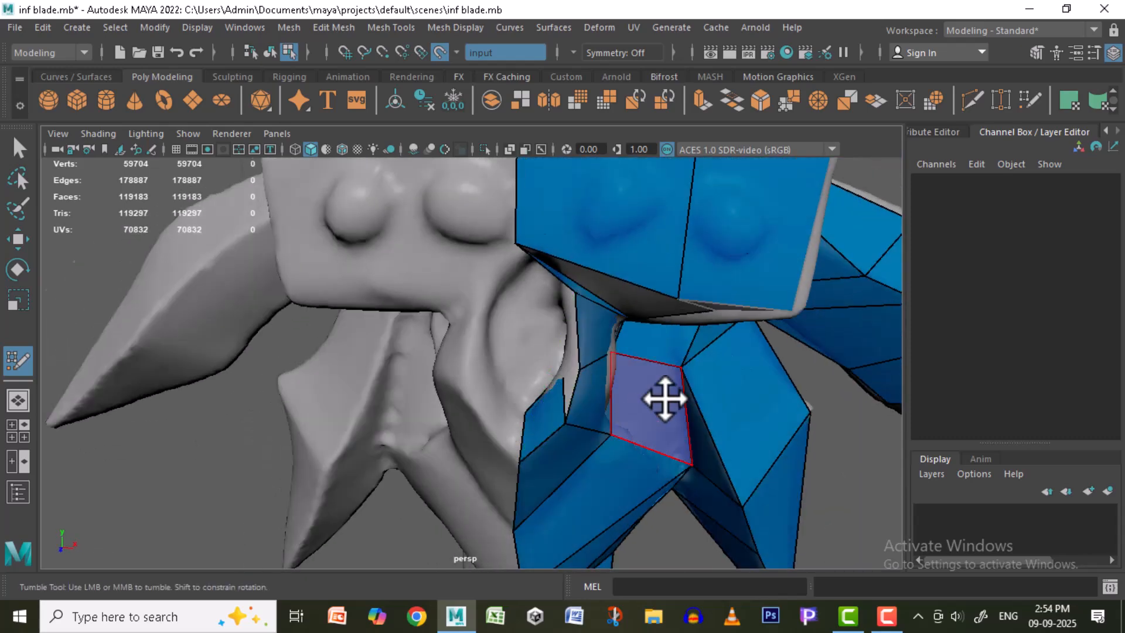
pyautogui.keyDown('alt'); pyautogui.moveTo(640, 417); pyautogui.dragTo(730, 405); pyautogui.keyUp('alt')
pyautogui.click(538, 322)
pyautogui.keyDown('shift'); pyautogui.click(563, 346); pyautogui.keyUp('shift')
# - Fill the remaining face between the top of the central ornament and the guard block's underside
pyautogui.moveTo(683, 375)
pyautogui.keyDown('alt'); pyautogui.mouseDown()
pyautogui.moveTo(598, 397)
pyautogui.moveTo(593, 342)
pyautogui.moveTo(685, 352)
pyautogui.mouseUp(); pyautogui.keyUp('alt')
pyautogui.click(531, 289)
pyautogui.moveTo(571, 309)
pyautogui.keyDown('alt'); pyautogui.mouseDown()
pyautogui.moveTo(721, 392)
pyautogui.moveTo(586, 328)
pyautogui.moveTo(535, 384)
pyautogui.moveTo(566, 313)
pyautogui.moveTo(595, 339)
pyautogui.moveTo(569, 339)
pyautogui.moveTo(656, 334)
pyautogui.moveTo(690, 366)
pyautogui.mouseUp(); pyautogui.keyUp('alt')
pyautogui.click(560, 298)
pyautogui.keyDown('shift'); pyautogui.click(563, 287); pyautogui.keyUp('shift')
pyautogui.scroll(-5, 559, 297)
pyautogui.scroll(3, 656, 334)
pyautogui.keyDown('alt'); pyautogui.moveTo(616, 399); pyautogui.dragTo(559, 342); pyautogui.keyUp('alt')
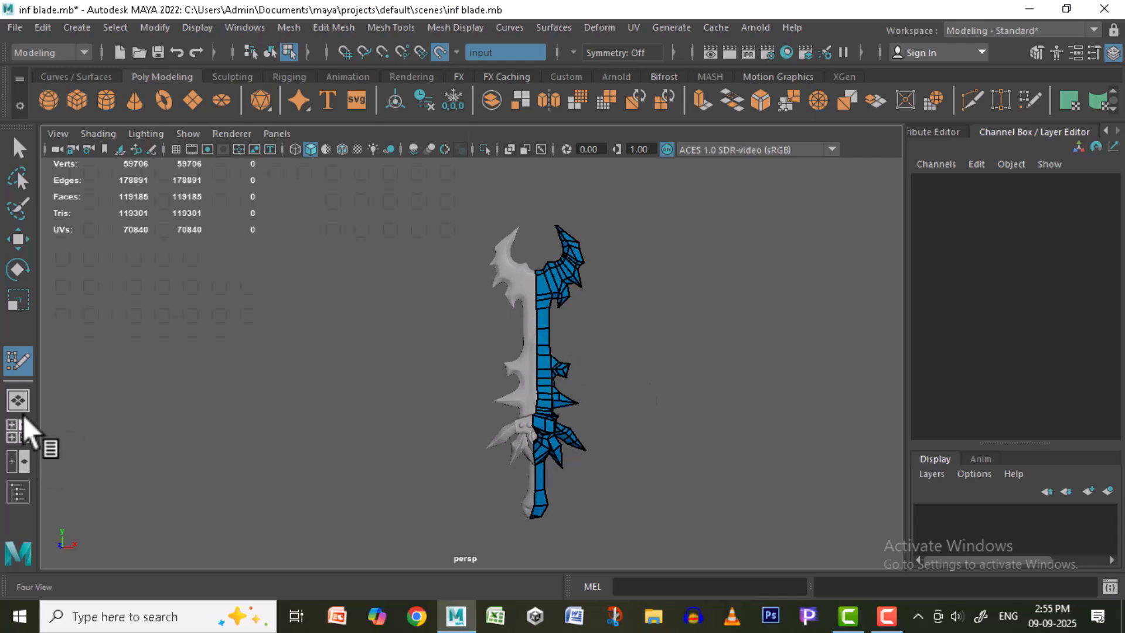
# - In the front view, select the retopology mesh's centre-line vertices from the blade down to the guard block
pyautogui.click(23, 425)
pyautogui.press('space')
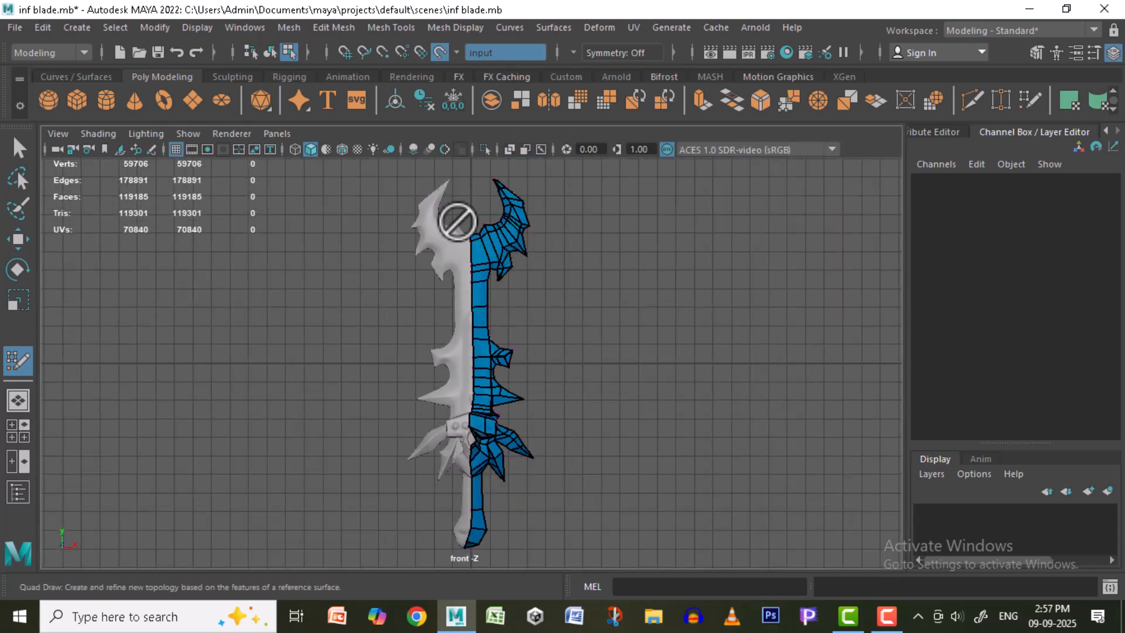
pyautogui.press('w')
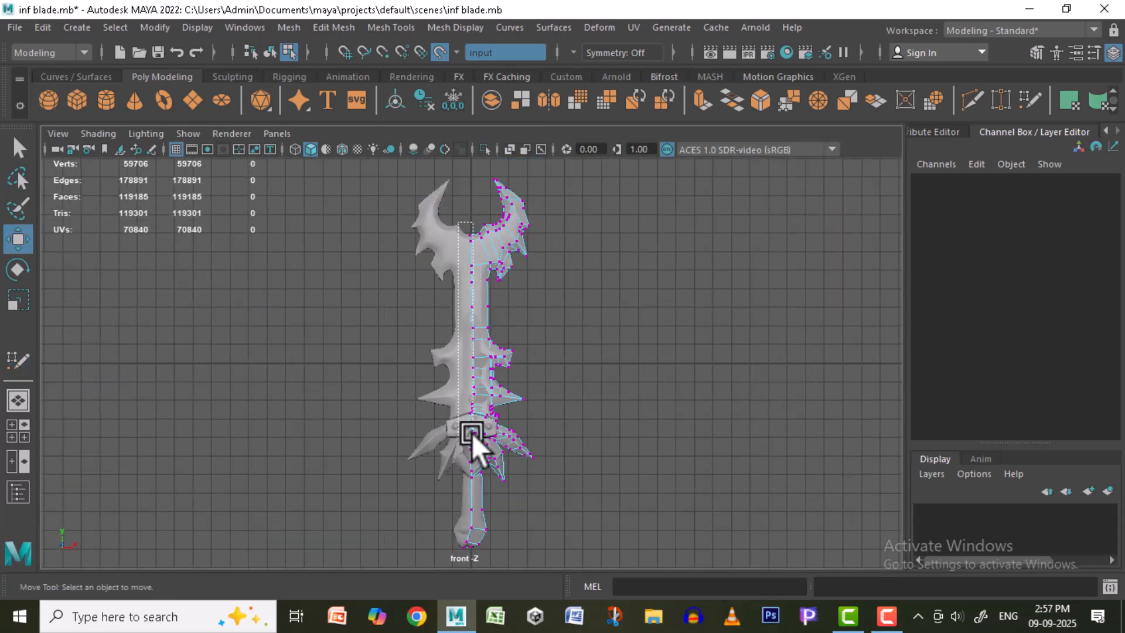
pyautogui.moveTo(478, 415); pyautogui.dragTo(477, 416)
pyautogui.scroll(5, 535, 495)
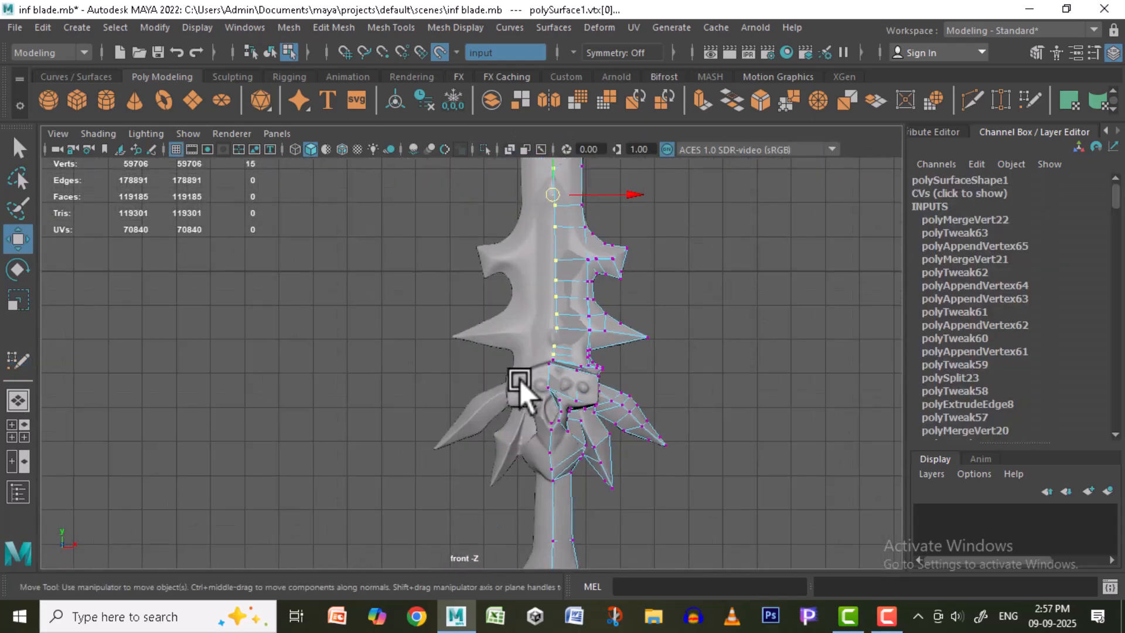
pyautogui.keyDown('shift'); pyautogui.moveTo(550, 415); pyautogui.dragTo(554, 418); pyautogui.keyUp('shift')
pyautogui.scroll(2, 575, 404)
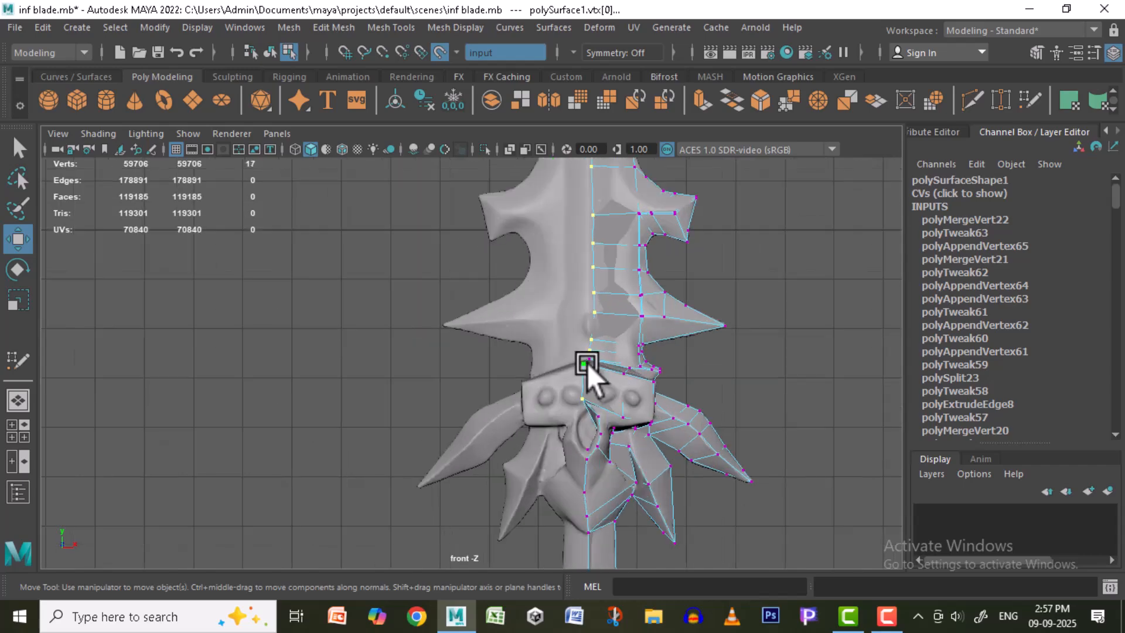
pyautogui.keyDown('shift'); pyautogui.moveTo(607, 360); pyautogui.dragTo(608, 359); pyautogui.keyUp('shift')
pyautogui.keyDown('alt'); pyautogui.moveTo(664, 473); pyautogui.dragTo(652, 317, button='middle'); pyautogui.keyUp('alt')
pyautogui.scroll(-3, 591, 356)
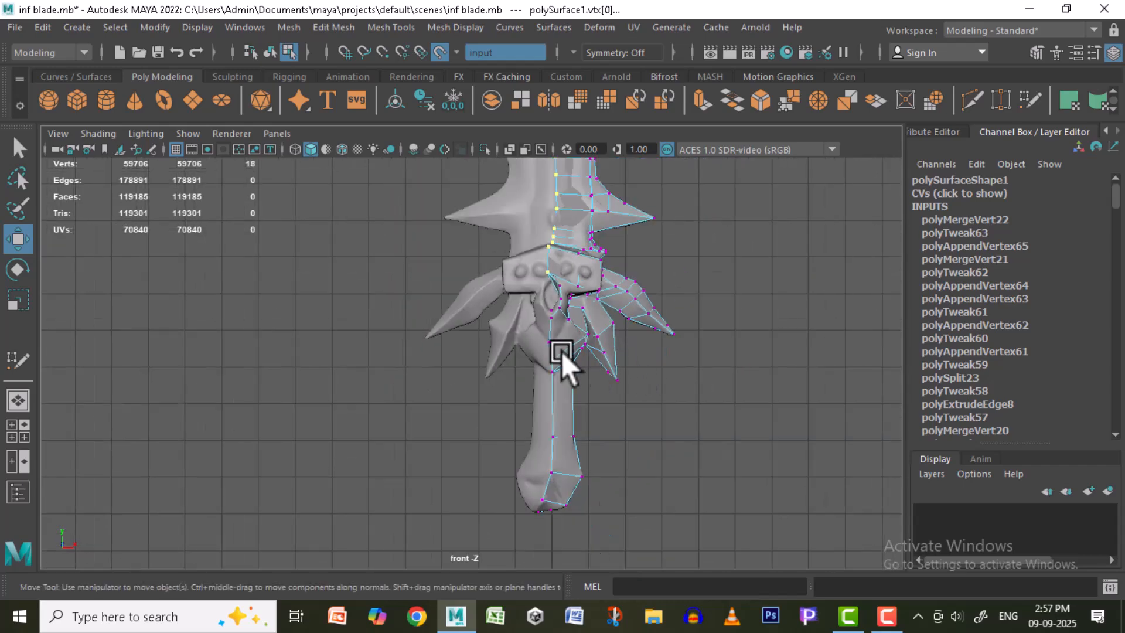
# - Add the centre-line vertices of the ornament, grip and pommel to the selection and scale them flat along X
pyautogui.keyDown('shift'); pyautogui.moveTo(557, 405); pyautogui.dragTo(563, 497); pyautogui.keyUp('shift')
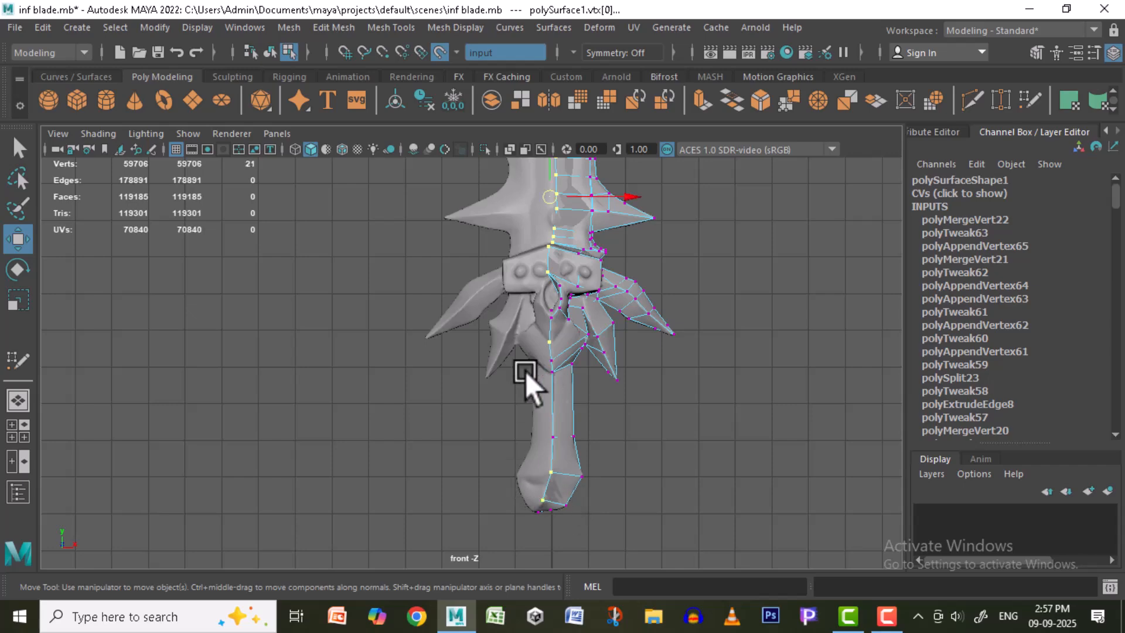
pyautogui.keyDown('shift'); pyautogui.click(552, 477); pyautogui.keyUp('shift')
pyautogui.keyDown('shift'); pyautogui.moveTo(522, 501); pyautogui.dragTo(543, 537); pyautogui.keyUp('shift')
pyautogui.keyDown('shift'); pyautogui.moveTo(524, 449); pyautogui.dragTo(557, 482); pyautogui.keyUp('shift')
pyautogui.scroll(-4, 633, 510)
pyautogui.keyDown('alt'); pyautogui.moveTo(607, 392); pyautogui.dragTo(609, 505, button='middle'); pyautogui.keyUp('alt')
pyautogui.press('r')
pyautogui.moveTo(598, 402); pyautogui.dragTo(514, 403)
pyautogui.moveTo(586, 394); pyautogui.dragTo(513, 394)
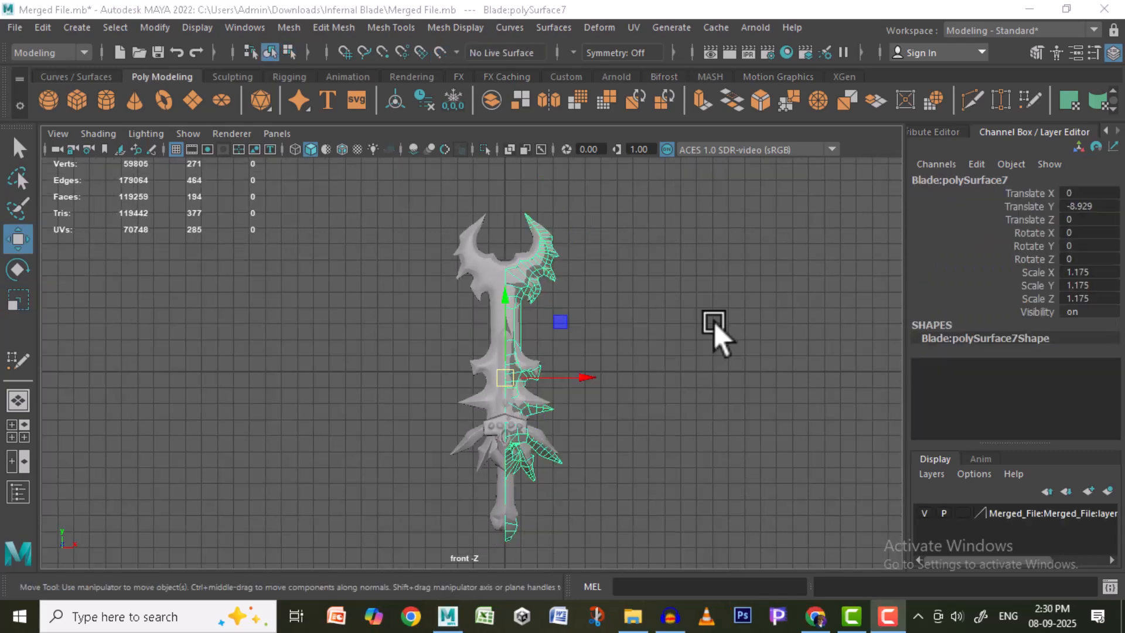
# - Hide the high-poly sword and select the retopologised right half
pyautogui.click(482, 277)
pyautogui.hotkey('ctrl', 'h')
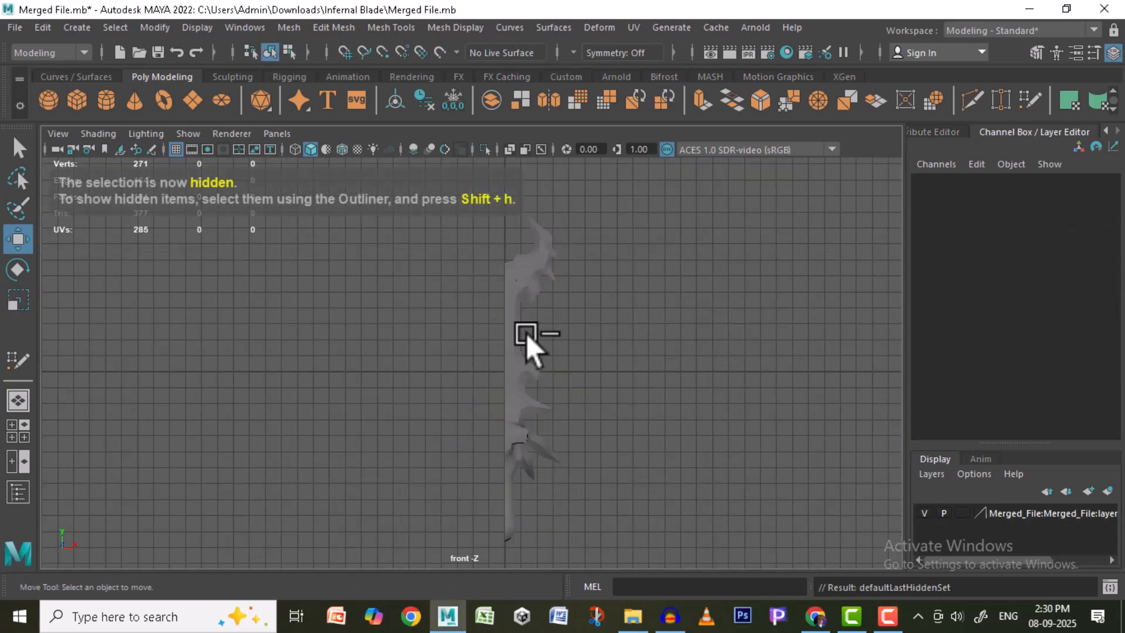
pyautogui.click(520, 291)
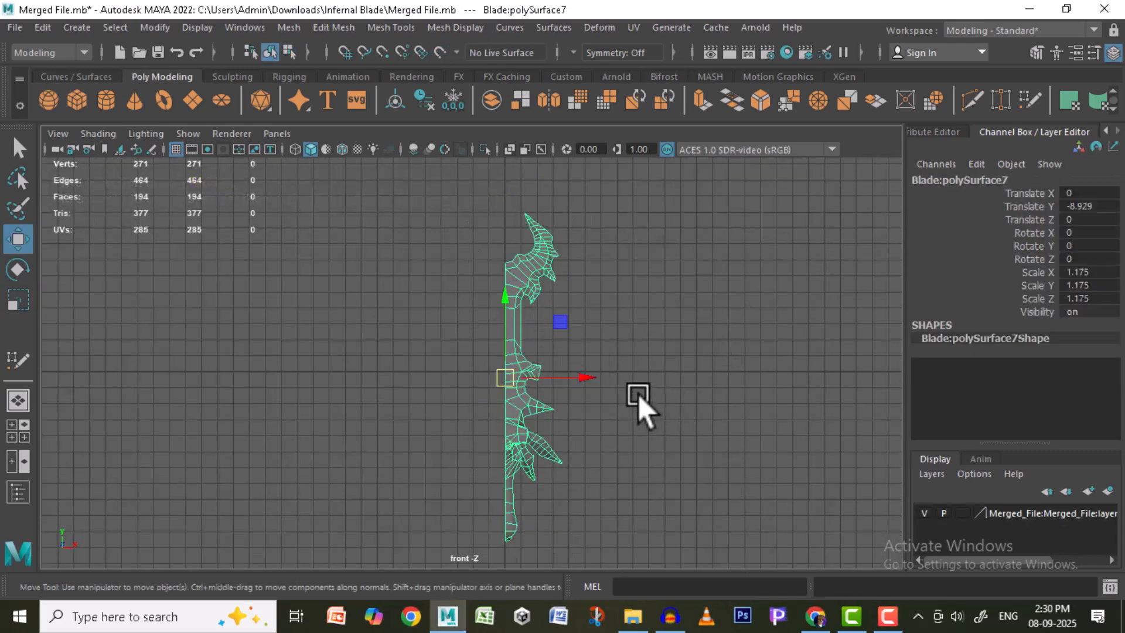
# - Freeze the transformations of the retopologised right half
pyautogui.hotkey('ctrl', 'd')
pyautogui.hotkey('ctrl', 'z')
pyautogui.click(155, 28)
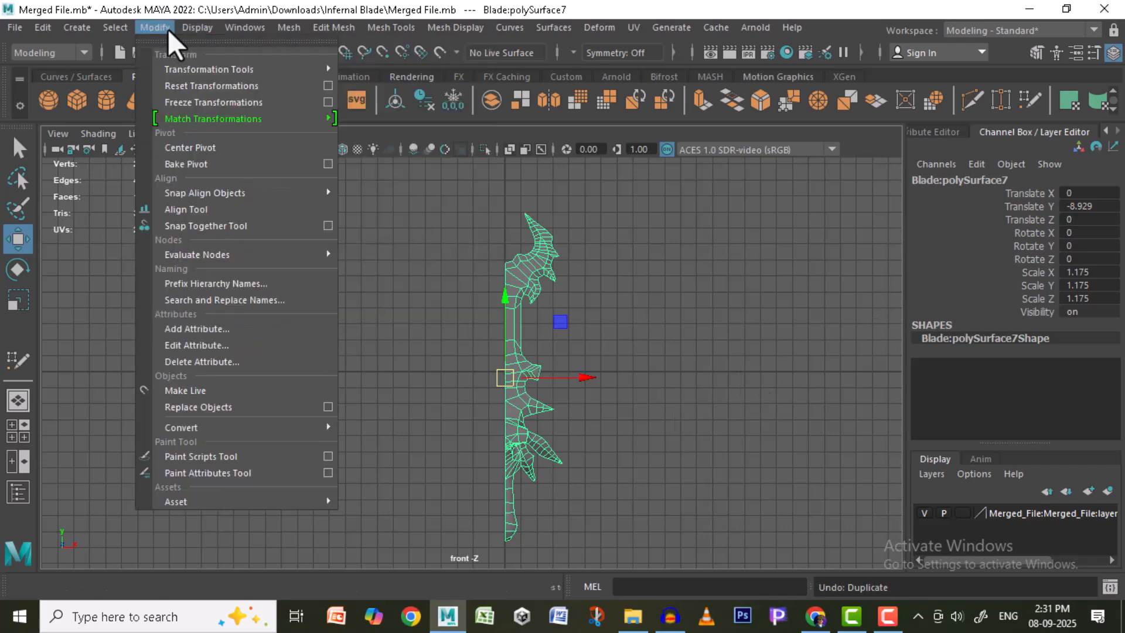
pyautogui.moveTo(220, 70)
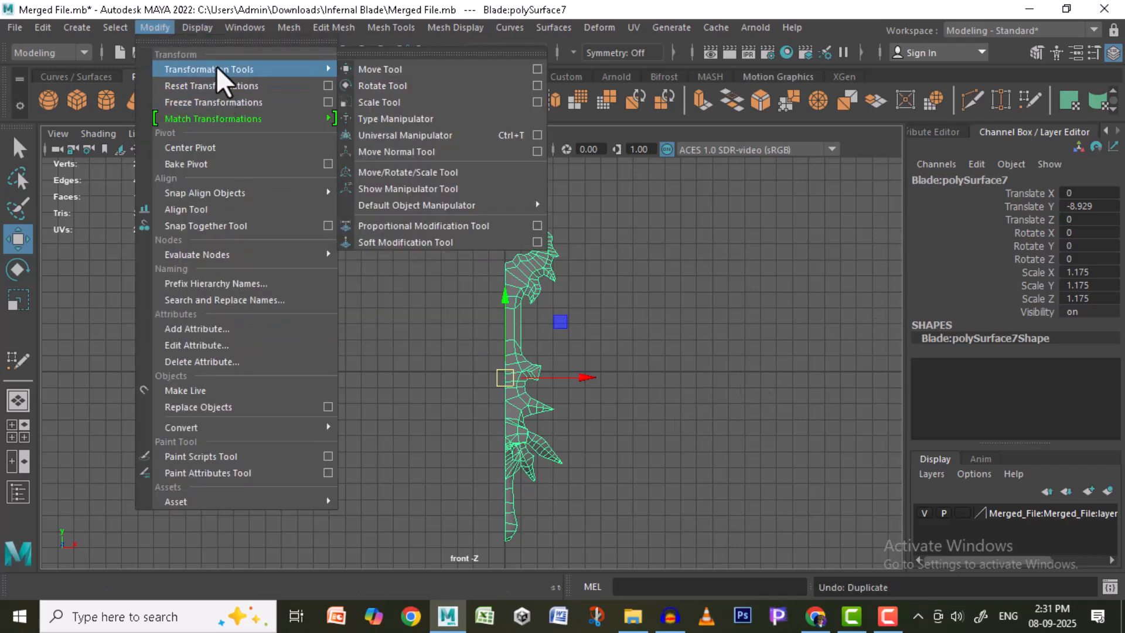
pyautogui.click(240, 103)
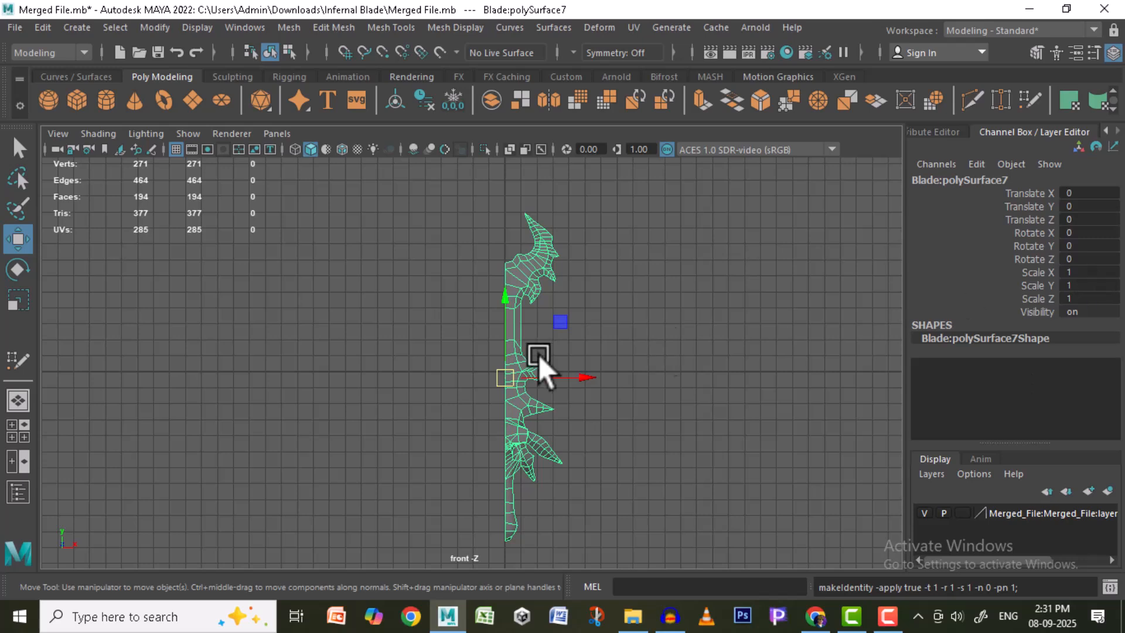
# - Duplicate the right half and mirror the copy by setting its Scale X to -1
pyautogui.moveTo(595, 393); pyautogui.dragTo(736, 382)
pyautogui.hotkey('ctrl', 'z')
pyautogui.hotkey('ctrl', 'd')
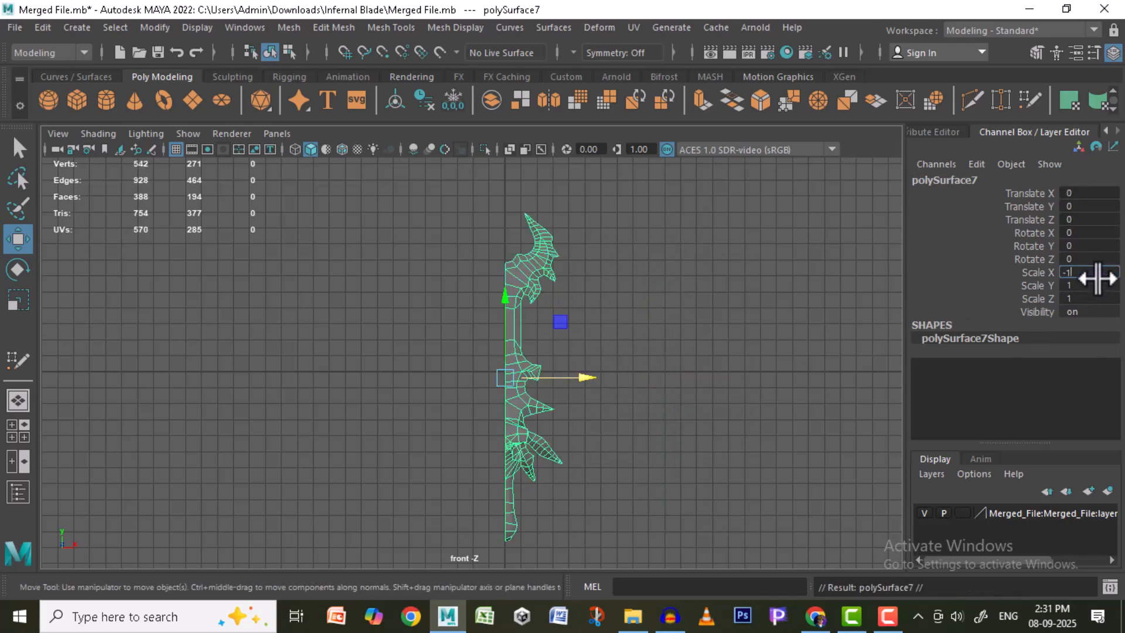
pyautogui.click(1098, 278)
pyautogui.write('-1')
pyautogui.press('Return')
# - Select both halves of the sword and combine them into one mesh
pyautogui.scroll(2, 673, 304)
pyautogui.click(535, 244)
pyautogui.keyDown('shift'); pyautogui.click(487, 244); pyautogui.keyUp('shift')
pyautogui.scroll(1, 600, 287)
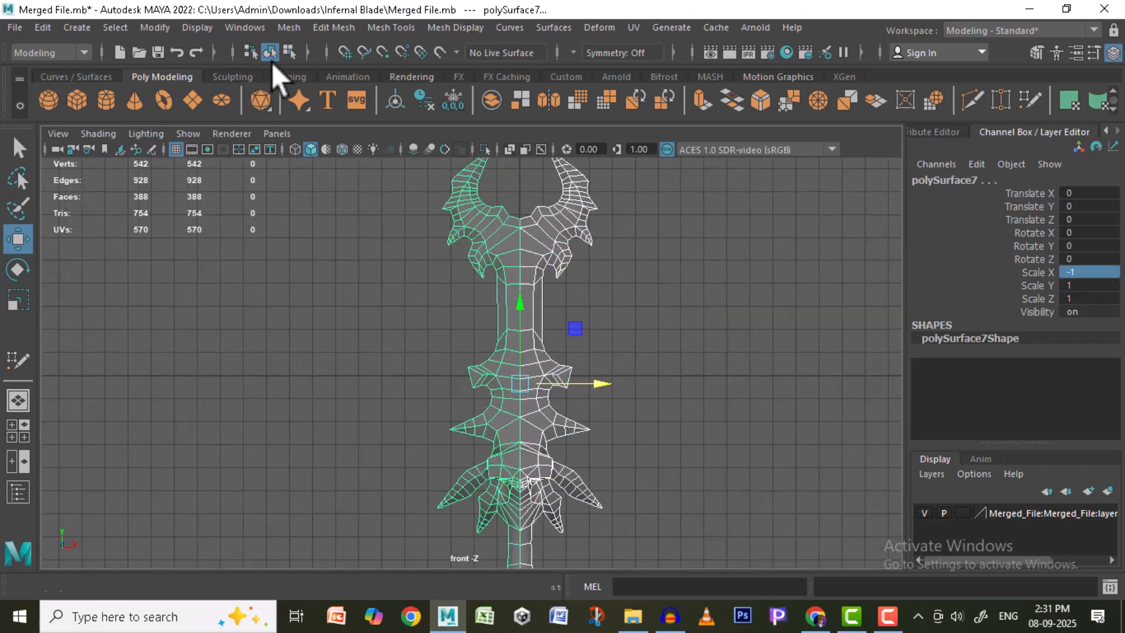
pyautogui.click(292, 28)
pyautogui.click(355, 86)
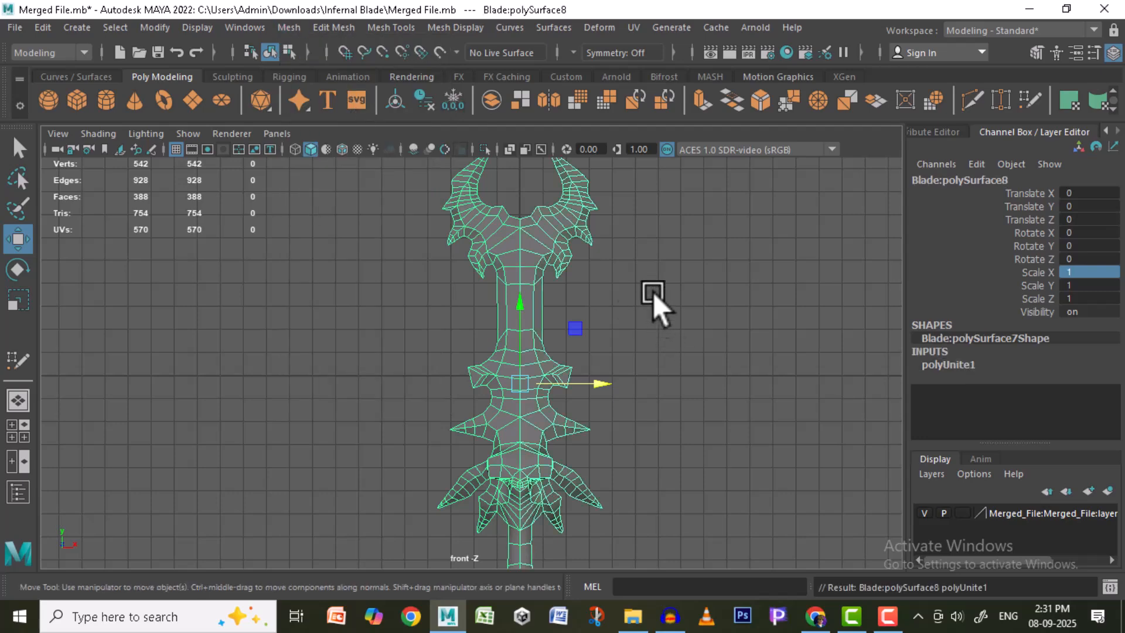
# - In the side view, move the combined mesh's pivot onto its flat open back edge
pyautogui.scroll(-2, 548, 320)
pyautogui.press('space')
pyautogui.press('space')
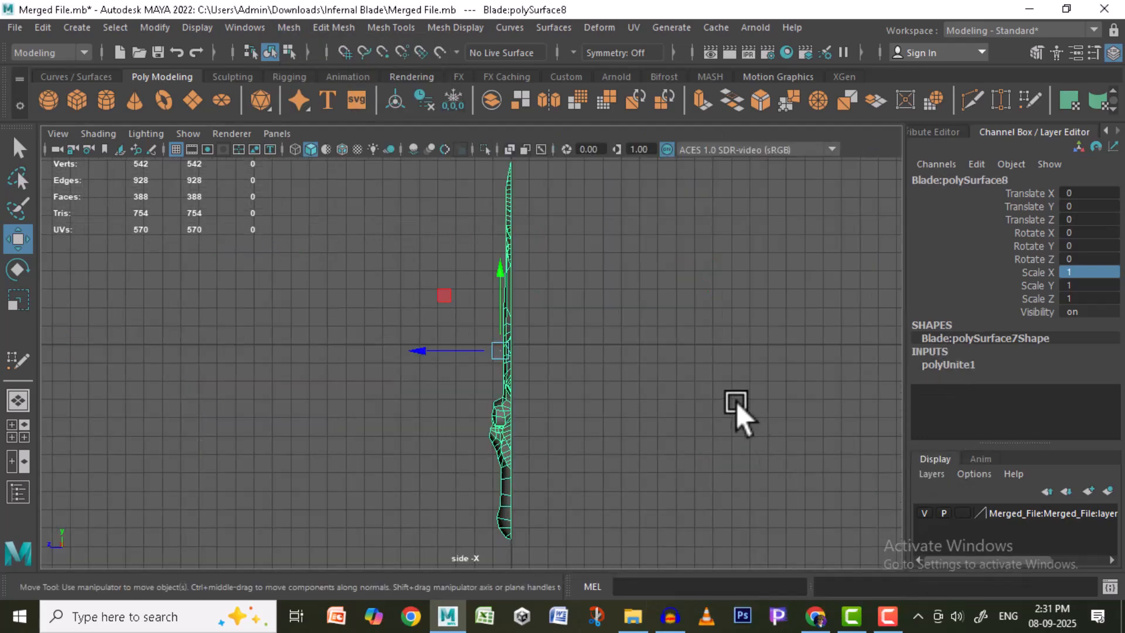
pyautogui.scroll(-1, 589, 328)
pyautogui.keyDown('alt'); pyautogui.moveTo(589, 328); pyautogui.dragTo(578, 273, button='middle'); pyautogui.keyUp('alt')
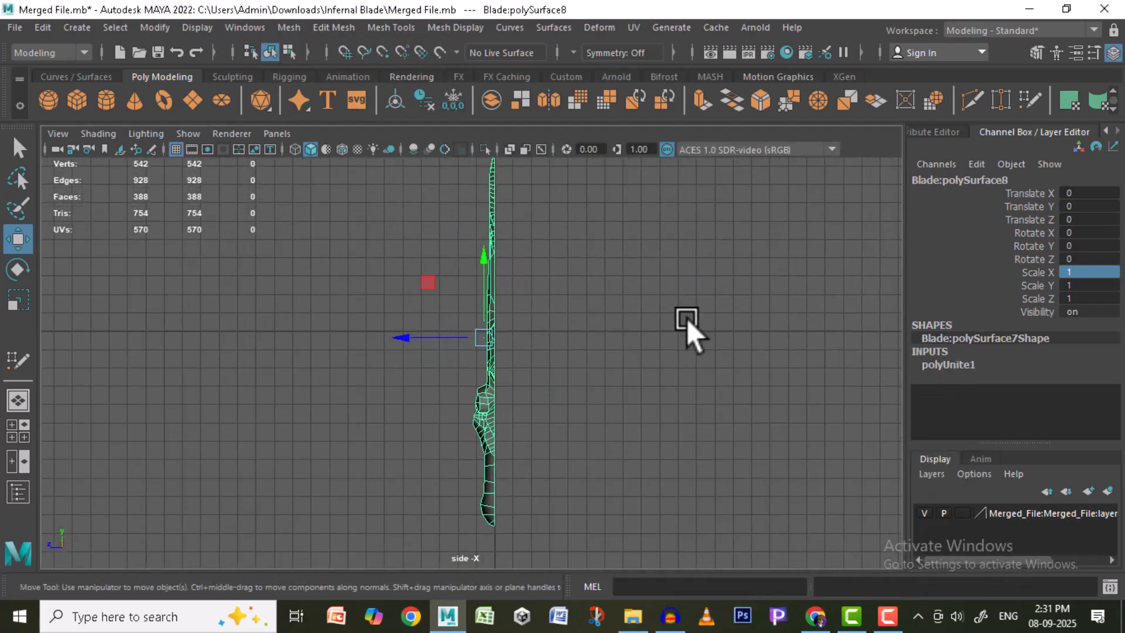
pyautogui.hotkey('ctrl', 'z')
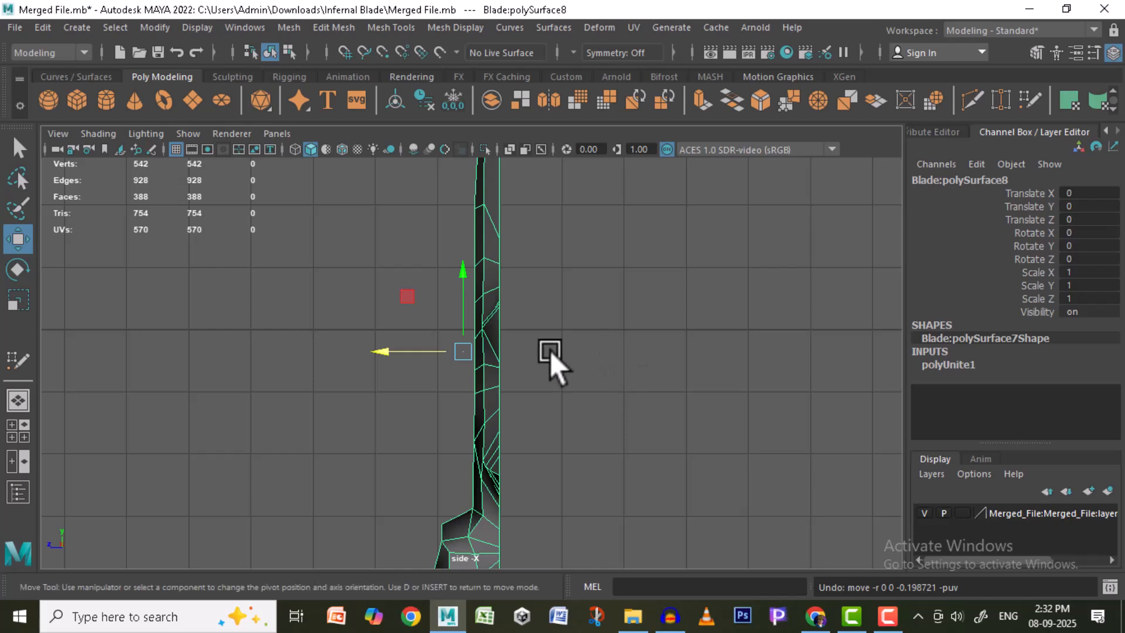
pyautogui.moveTo(463, 351); pyautogui.dragTo(500, 352)
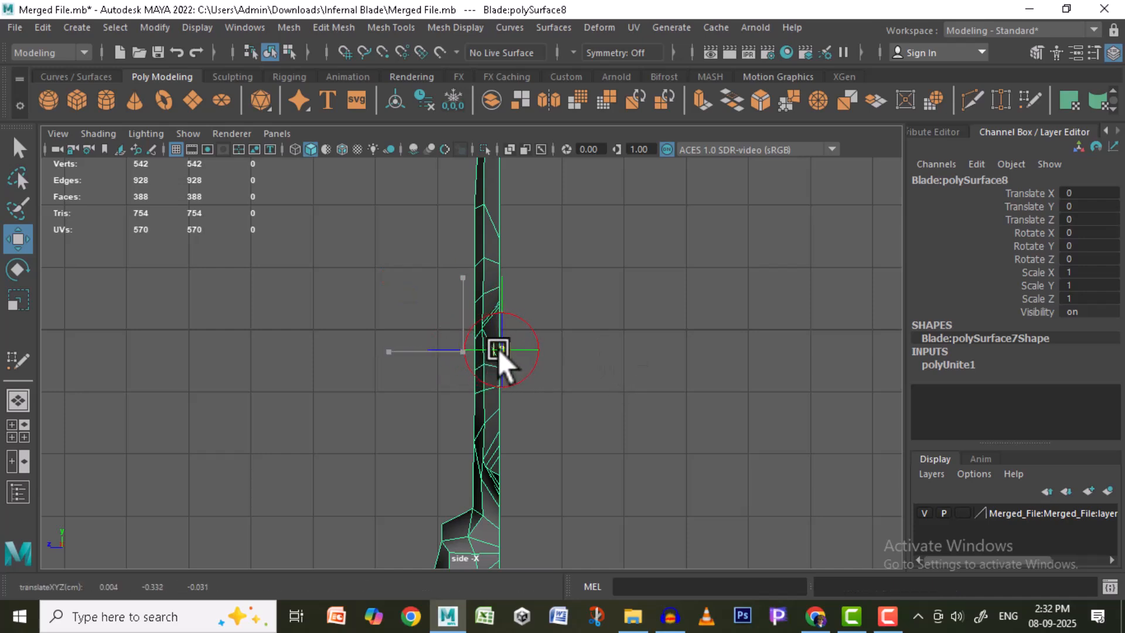
pyautogui.press('d')
pyautogui.scroll(-3, 691, 441)
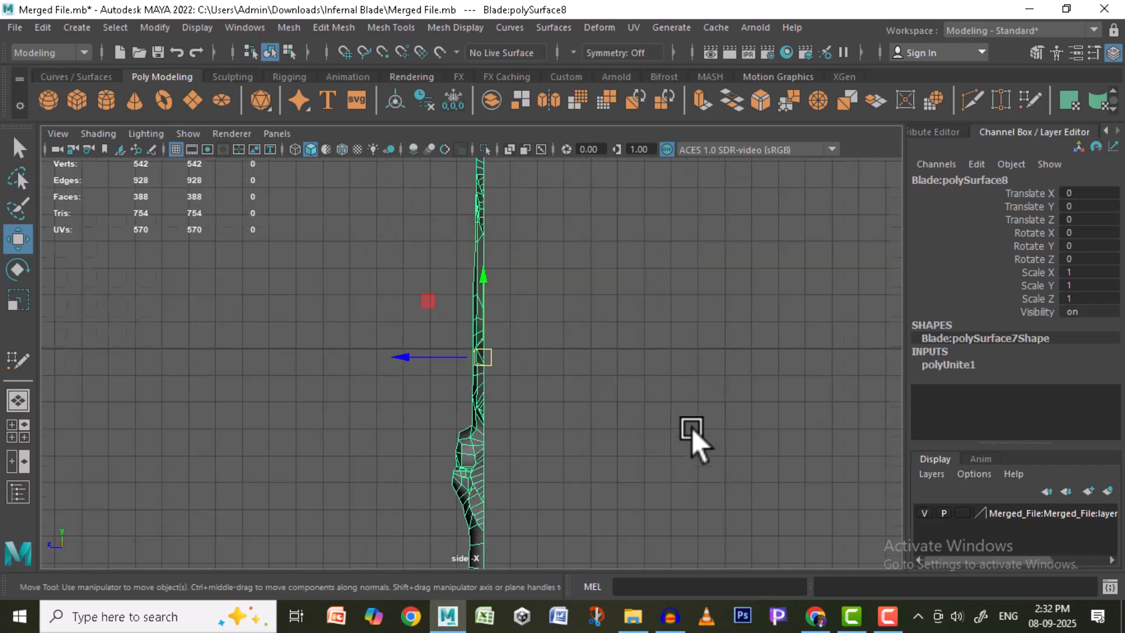
# - Duplicate the combined front mesh and mirror the copy to the back by setting its Scale Z to -1
pyautogui.scroll(-2, 674, 447)
pyautogui.hotkey('ctrl', 'd')
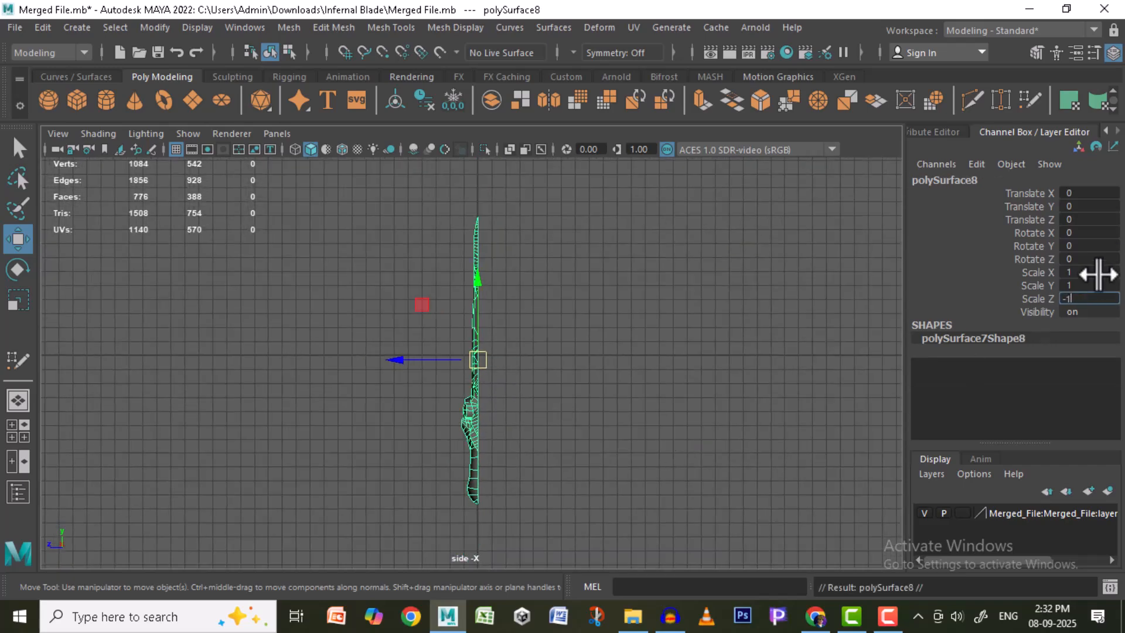
pyautogui.press('Return')
pyautogui.scroll(5, 505, 468)
pyautogui.moveTo(575, 387); pyautogui.dragTo(610, 267, button='middle')
pyautogui.hotkey('ctrl', 'z')
# - Combine the front and back meshes into one sword and check it in the perspective view
pyautogui.click(479, 459)
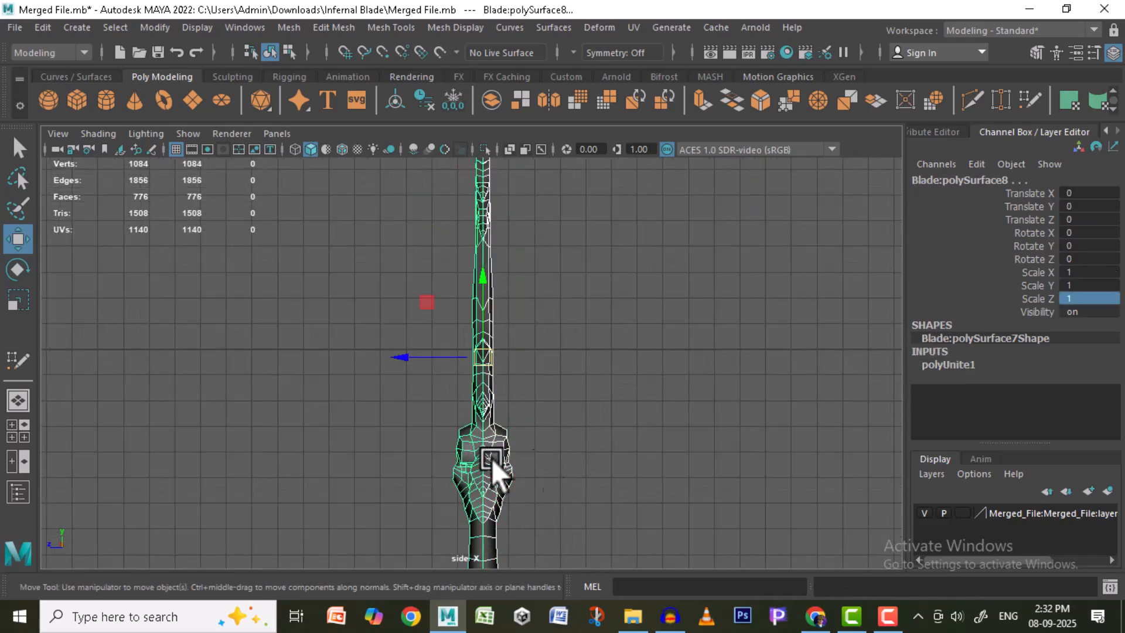
pyautogui.click(289, 27)
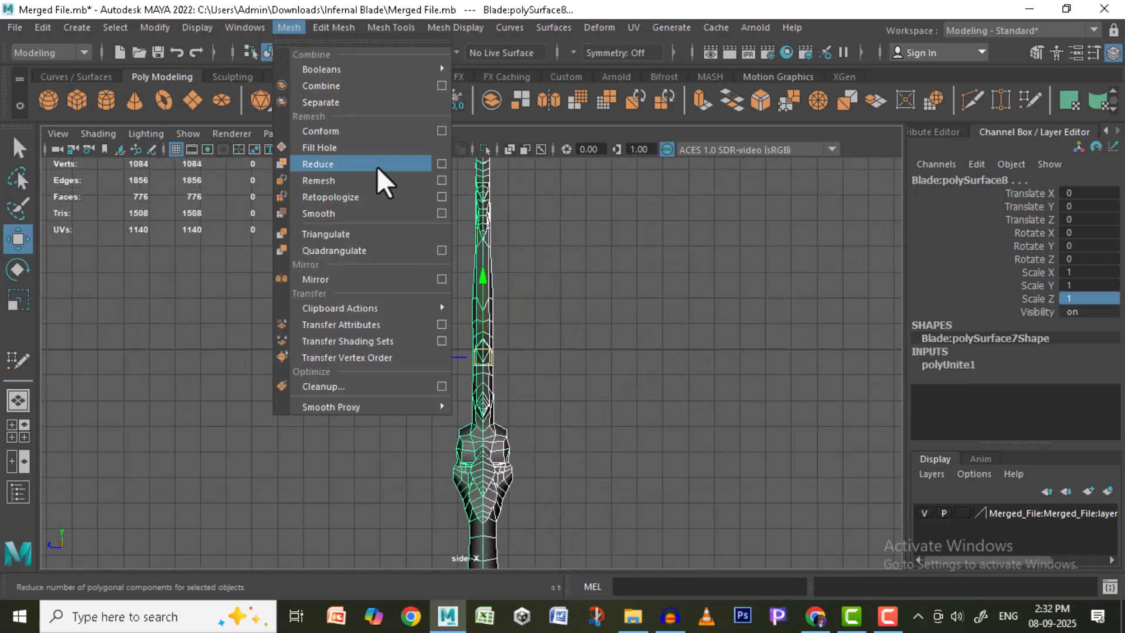
pyautogui.click(351, 84)
pyautogui.press('space')
pyautogui.press('space')
pyautogui.keyDown('alt'); pyautogui.moveTo(704, 370); pyautogui.dragTo(684, 347); pyautogui.keyUp('alt')
pyautogui.keyDown('alt'); pyautogui.moveTo(683, 346); pyautogui.dragTo(635, 334, button='right'); pyautogui.keyUp('alt')
pyautogui.keyDown('alt'); pyautogui.moveTo(636, 334); pyautogui.dragTo(375, 351); pyautogui.keyUp('alt')
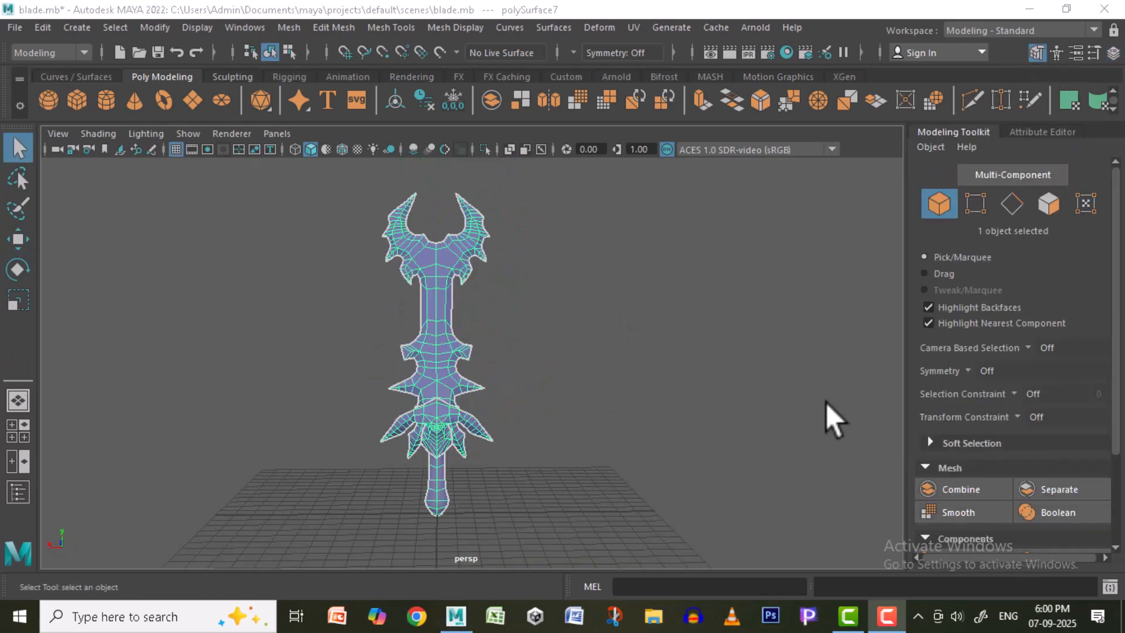
# - Turn on the Poly Count heads-up display for the finished low-poly sword
pyautogui.keyDown('alt'); pyautogui.moveTo(829, 409); pyautogui.dragTo(788, 394); pyautogui.keyUp('alt')
pyautogui.keyDown('alt'); pyautogui.moveTo(788, 394); pyautogui.dragTo(758, 376, button='middle'); pyautogui.keyUp('alt')
pyautogui.keyDown('alt'); pyautogui.moveTo(759, 377); pyautogui.dragTo(731, 362, button='right'); pyautogui.keyUp('alt')
pyautogui.keyDown('alt'); pyautogui.moveTo(730, 362); pyautogui.dragTo(738, 354); pyautogui.keyUp('alt')
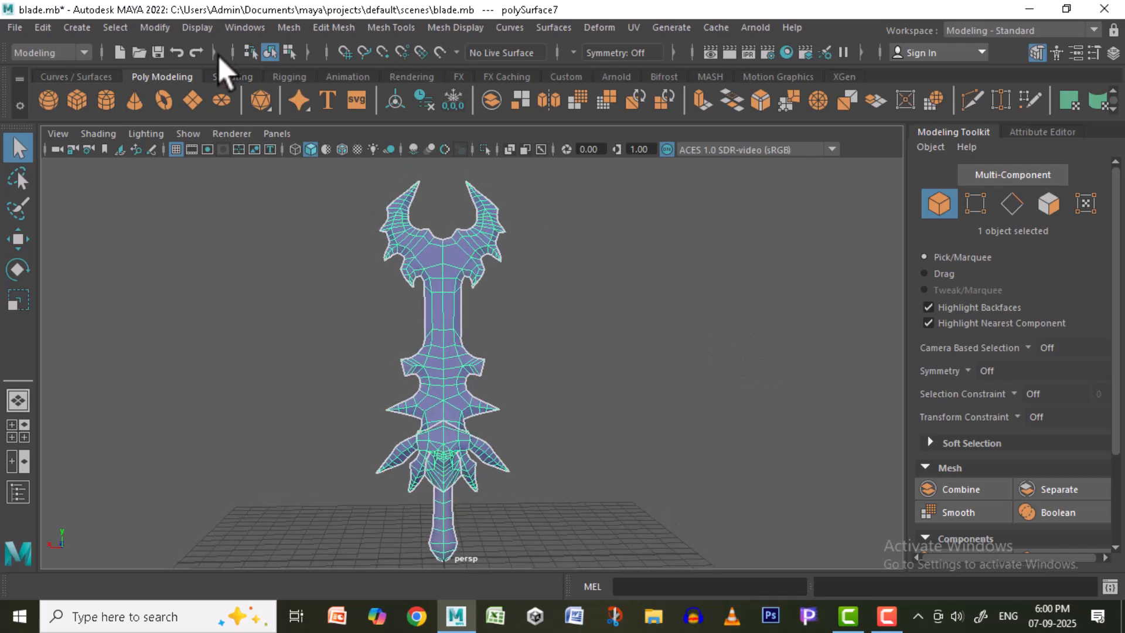
pyautogui.click(199, 28)
pyautogui.moveTo(340, 86)
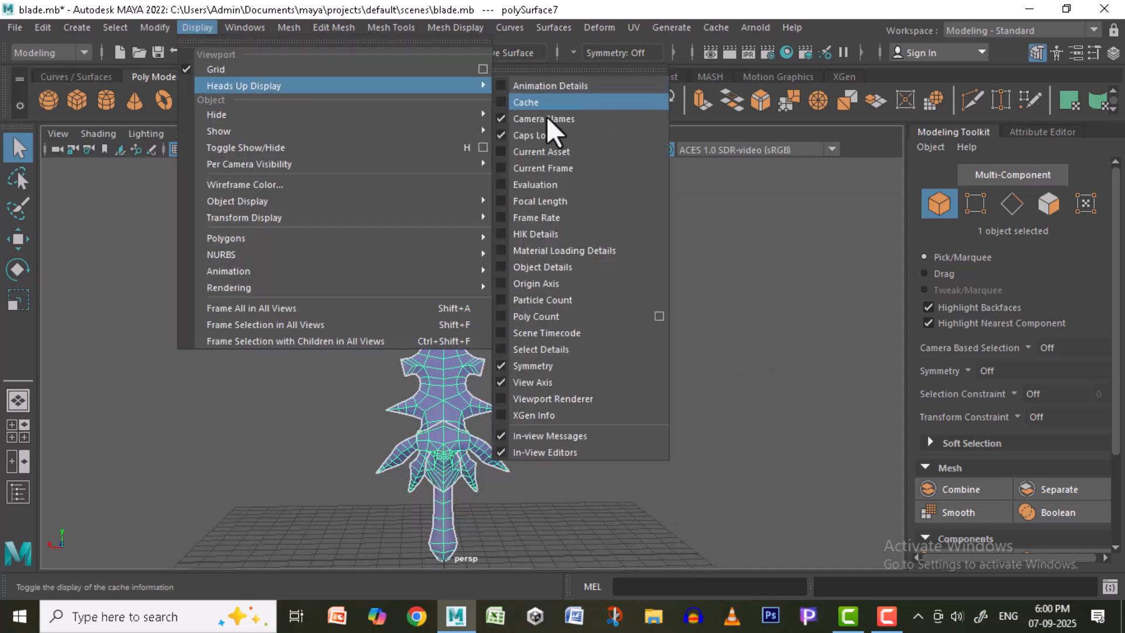
pyautogui.click(503, 316)
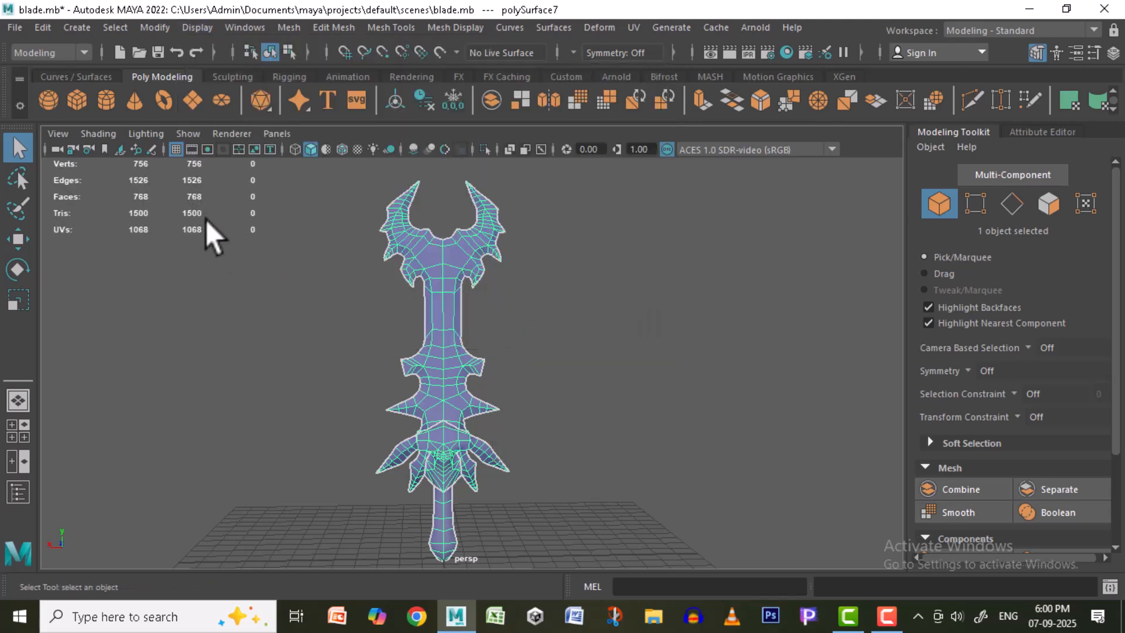
pyautogui.keyDown('alt'); pyautogui.moveTo(745, 196); pyautogui.dragTo(673, 326); pyautogui.keyUp('alt')
# - Switch to the saved layout that shows the perspective view beside the UV Editor and frame the sword
pyautogui.click(290, 133)
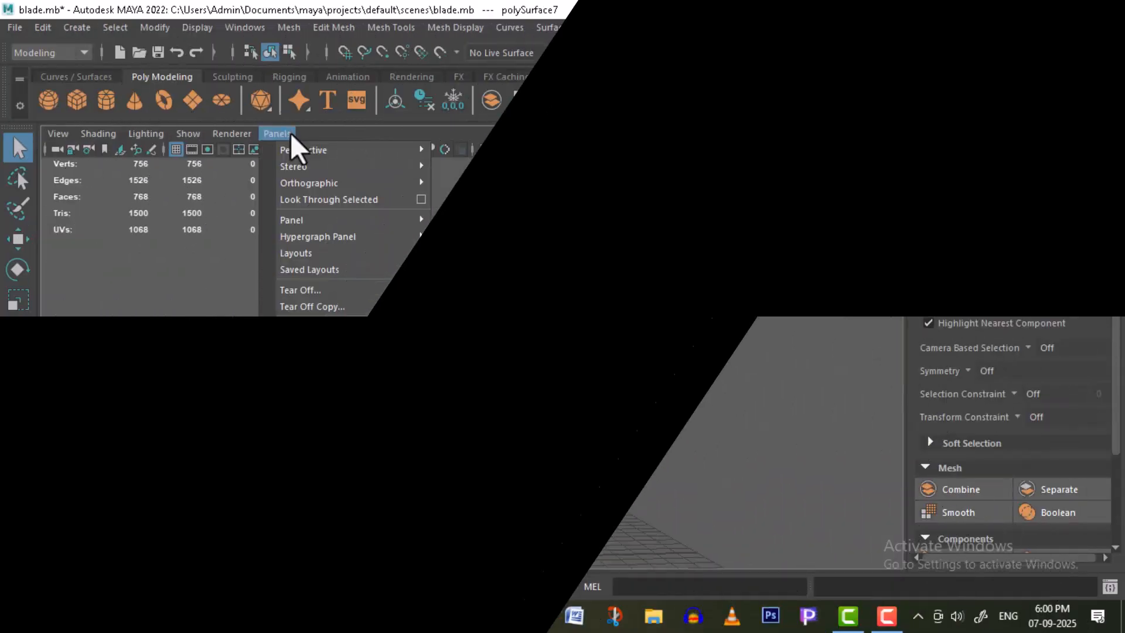
pyautogui.moveTo(411, 269)
pyautogui.click(536, 500)
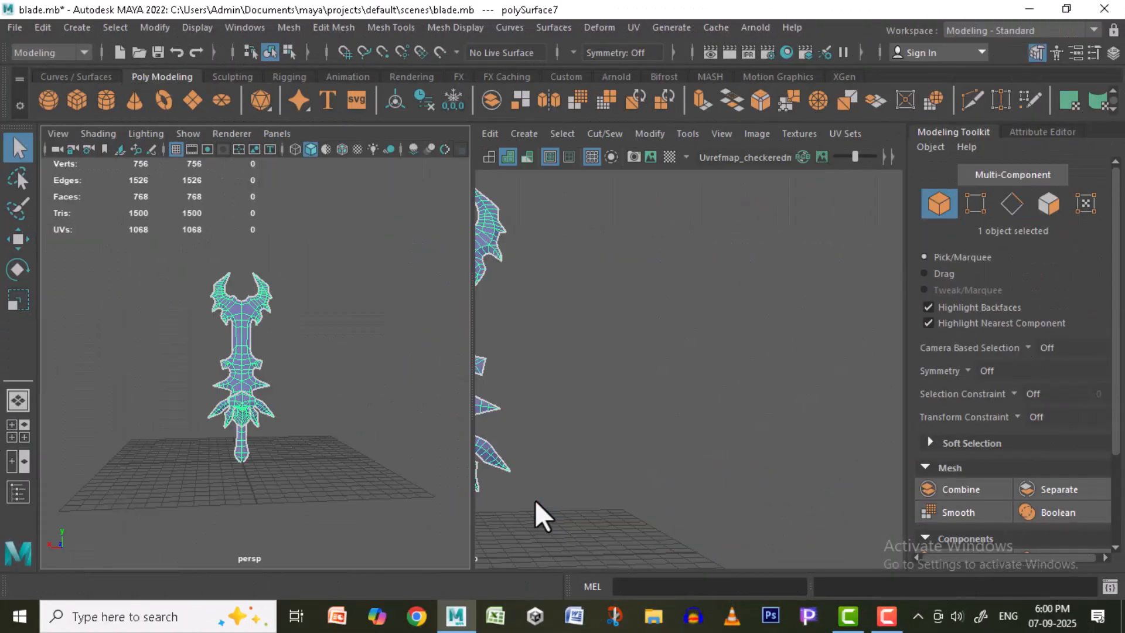
pyautogui.keyDown('alt'); pyautogui.moveTo(350, 304); pyautogui.dragTo(406, 292, button='right'); pyautogui.keyUp('alt')
pyautogui.keyDown('alt'); pyautogui.moveTo(406, 291); pyautogui.dragTo(422, 289, button='middle'); pyautogui.keyUp('alt')
pyautogui.keyDown('alt'); pyautogui.moveTo(422, 288); pyautogui.dragTo(428, 293); pyautogui.keyUp('alt')
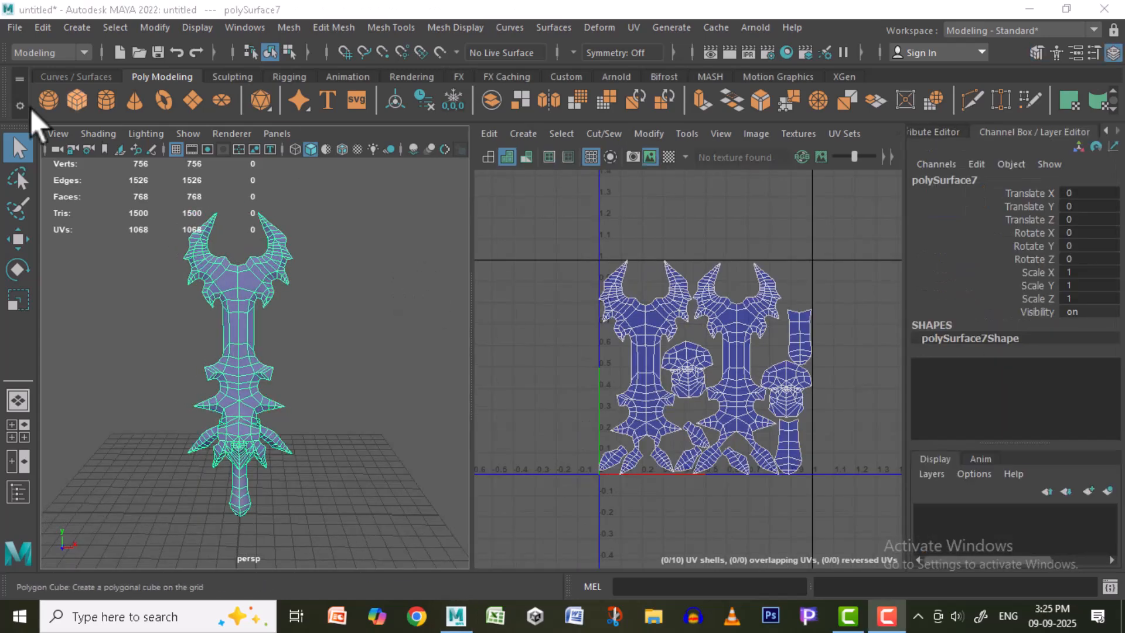
# - Export the selected low-poly sword mesh from the scene
pyautogui.click(15, 27)
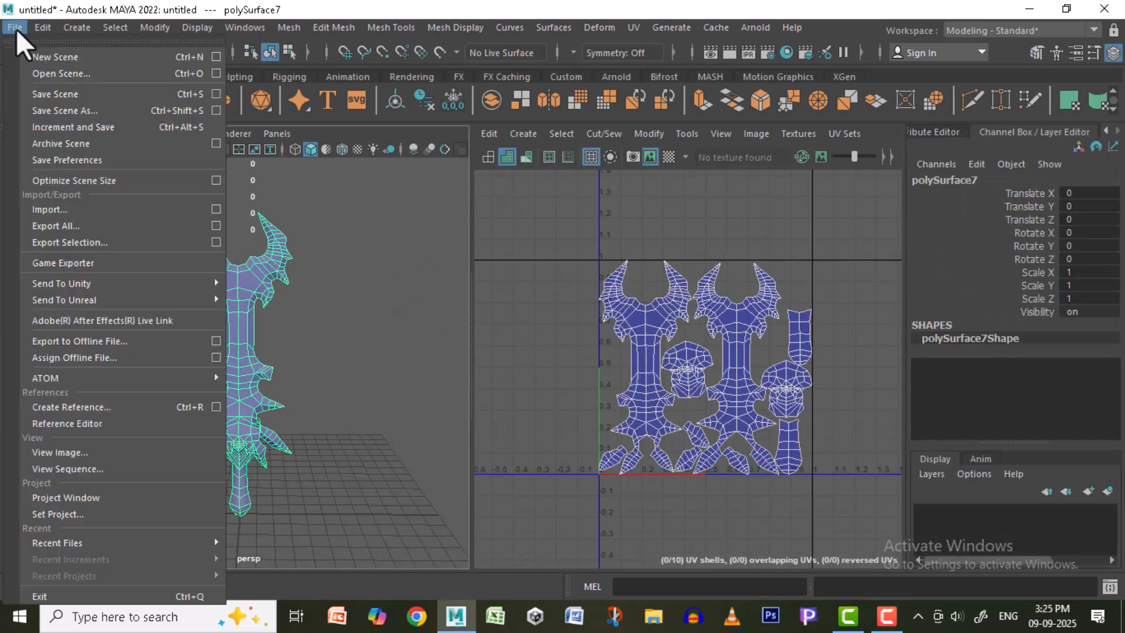
pyautogui.click(105, 242)
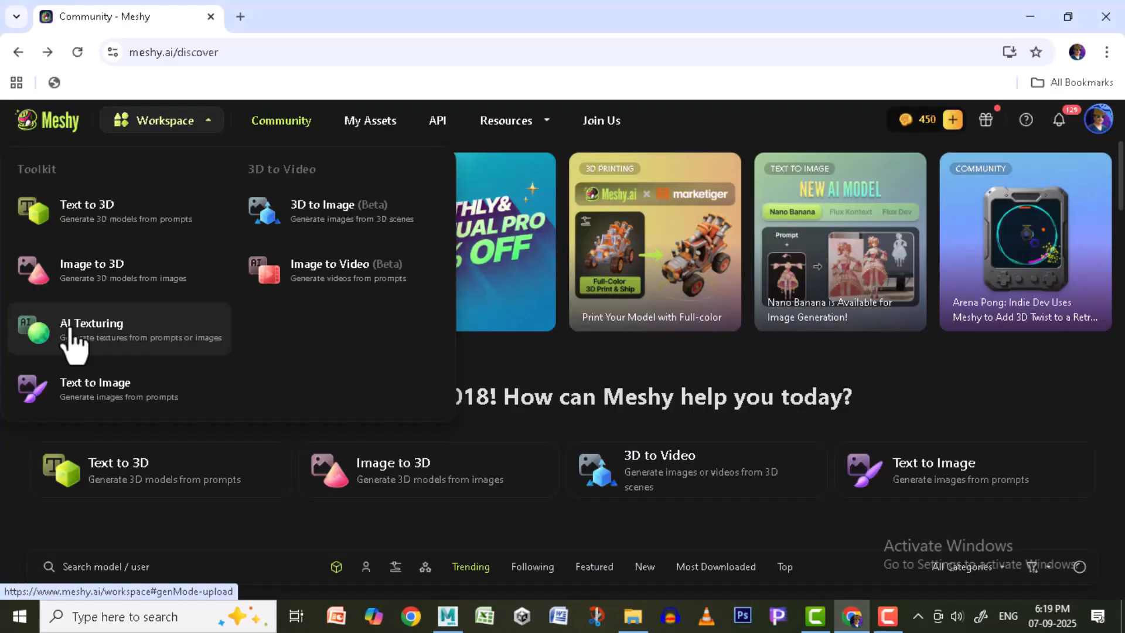
# - Switch to Meshy's AI Texturing and upload the Blade.fbx model as Blade with Use Original UV enabled
pyautogui.click(70, 344)
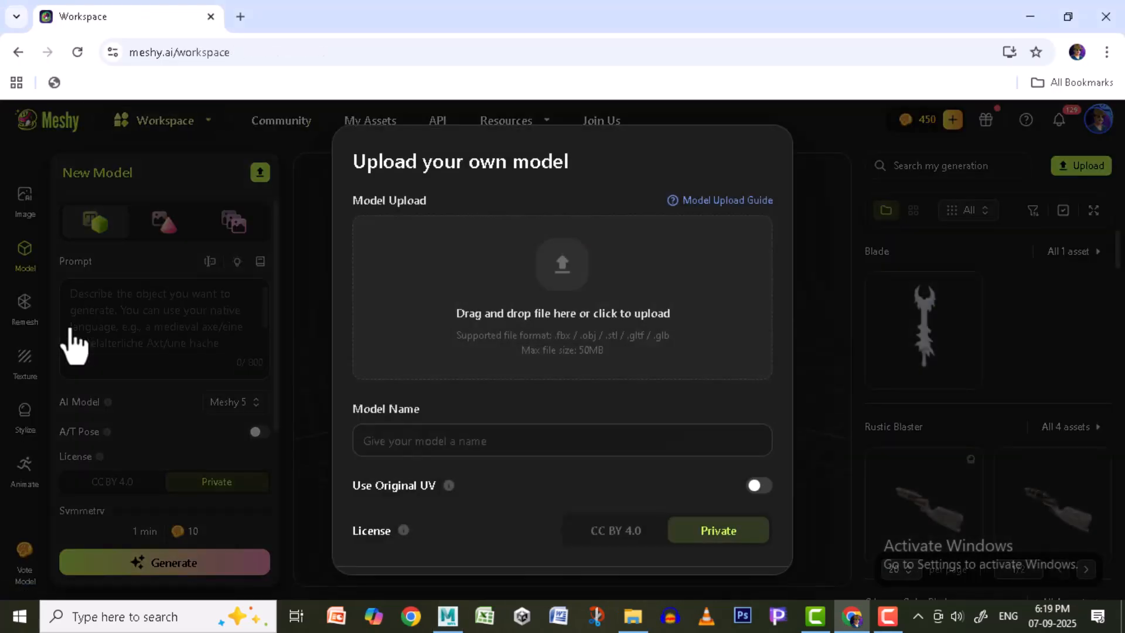
pyautogui.click(554, 296)
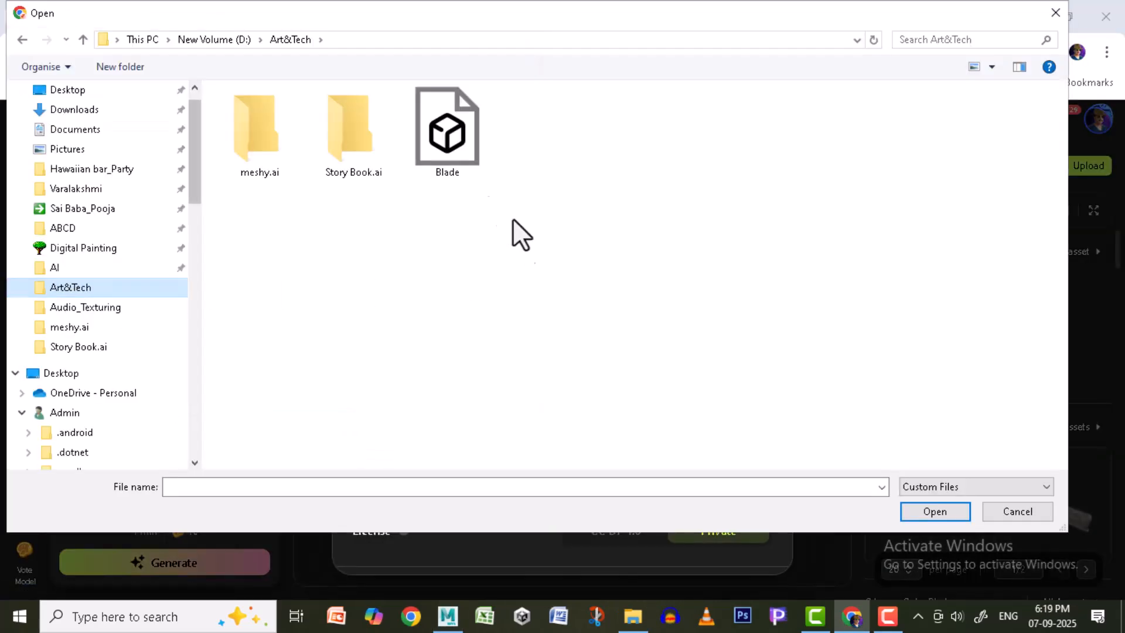
pyautogui.doubleClick(463, 164)
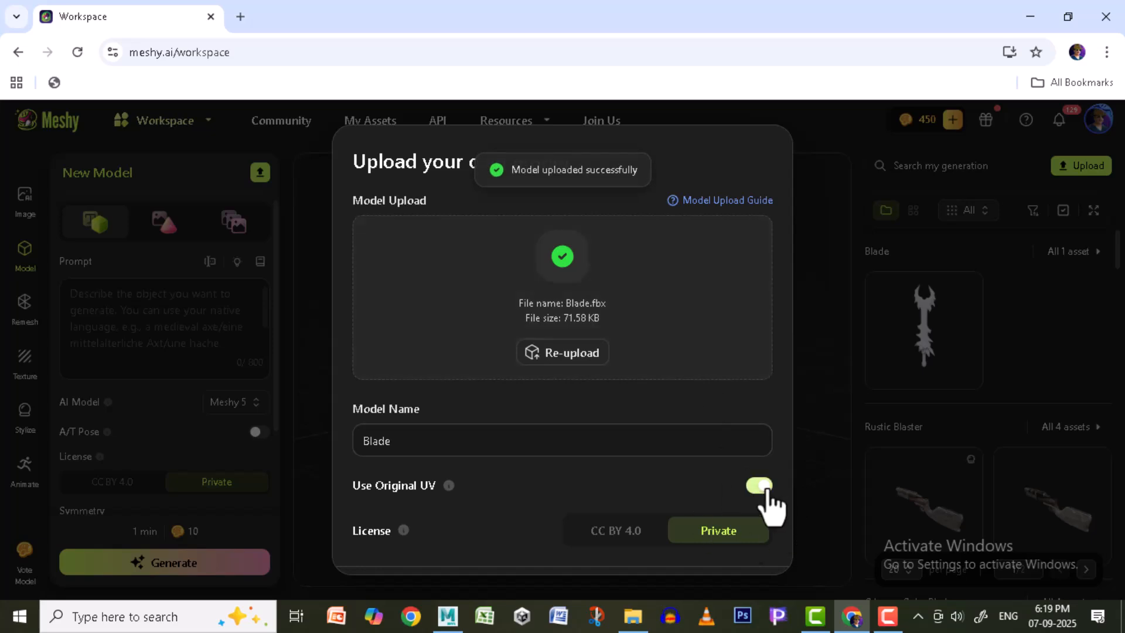
pyautogui.scroll(-1, 755, 558)
pyautogui.click(753, 557)
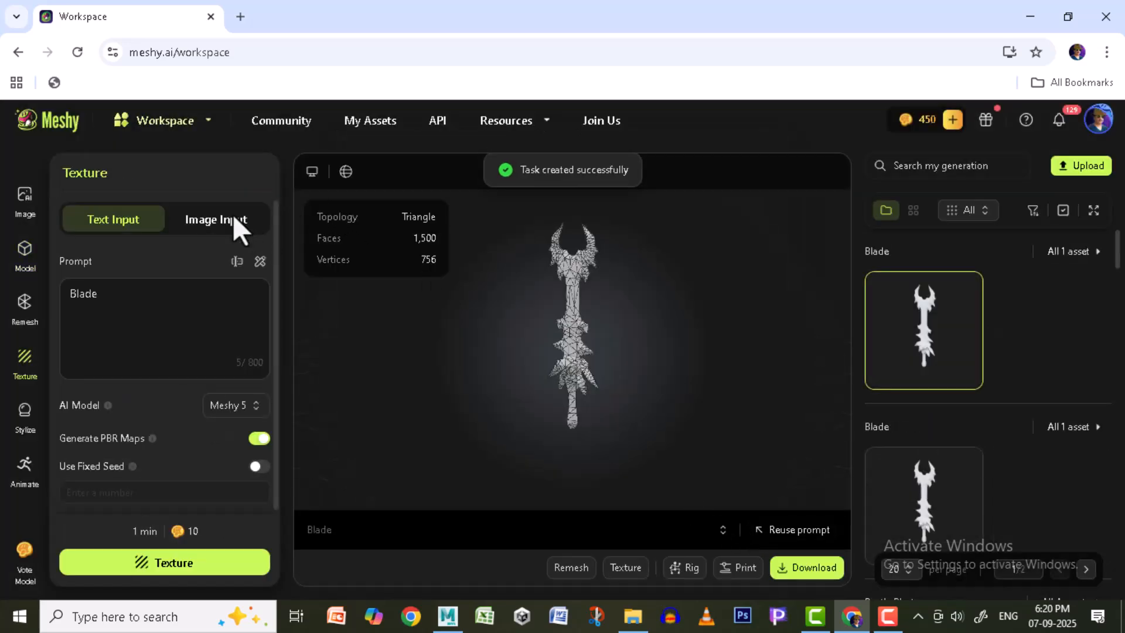
# - Set texturing to use image input and load the Infernol Blade image as the reference
pyautogui.click(220, 217)
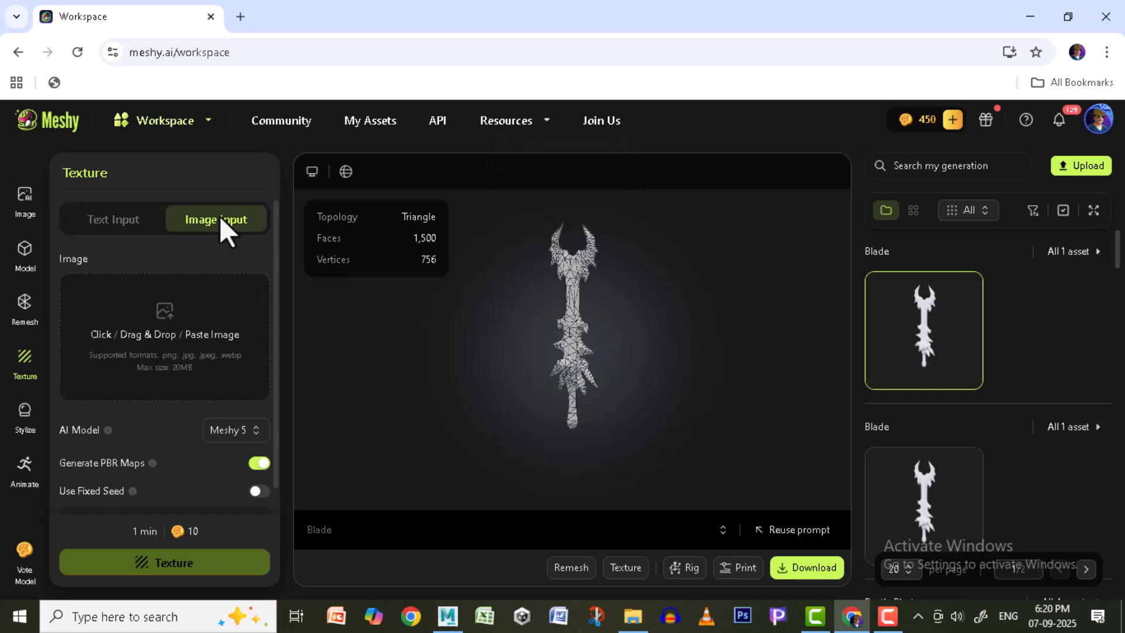
pyautogui.click(181, 341)
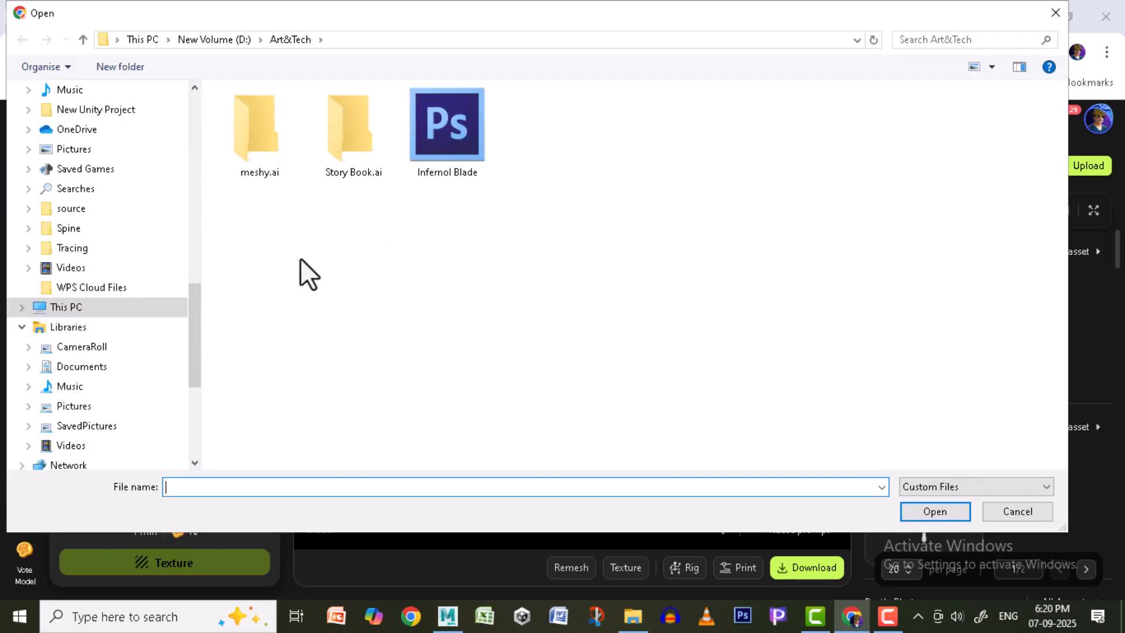
pyautogui.doubleClick(458, 136)
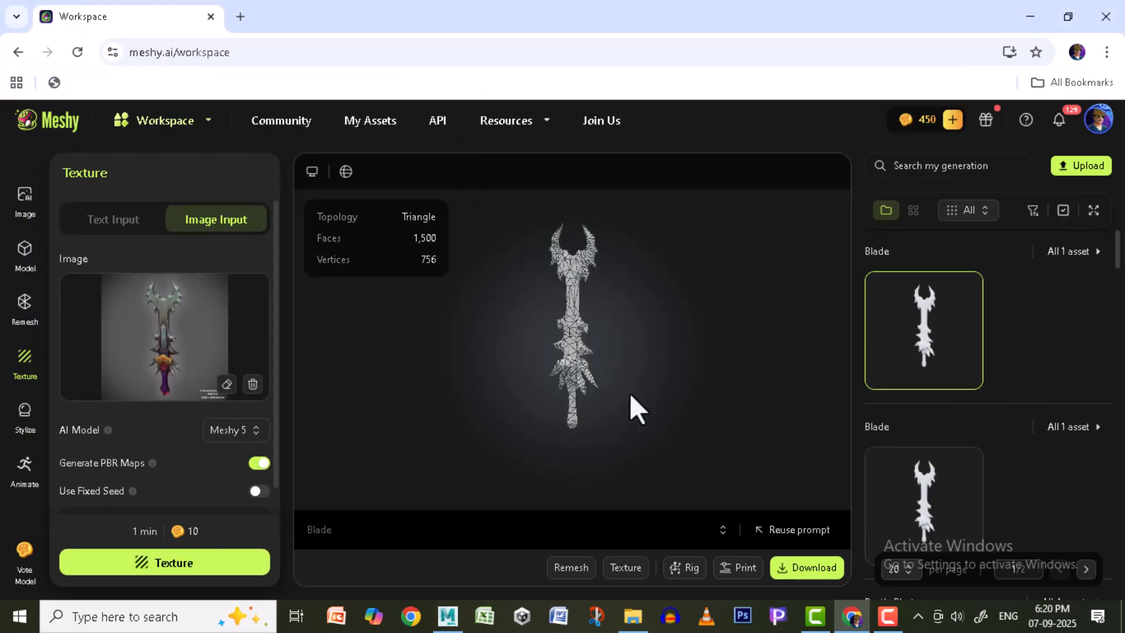
# - Check the uploaded sword mesh and generate its texture with Meshy 5 and PBR maps enabled
pyautogui.moveTo(636, 338); pyautogui.dragTo(657, 326)
pyautogui.scroll(10, 658, 339)
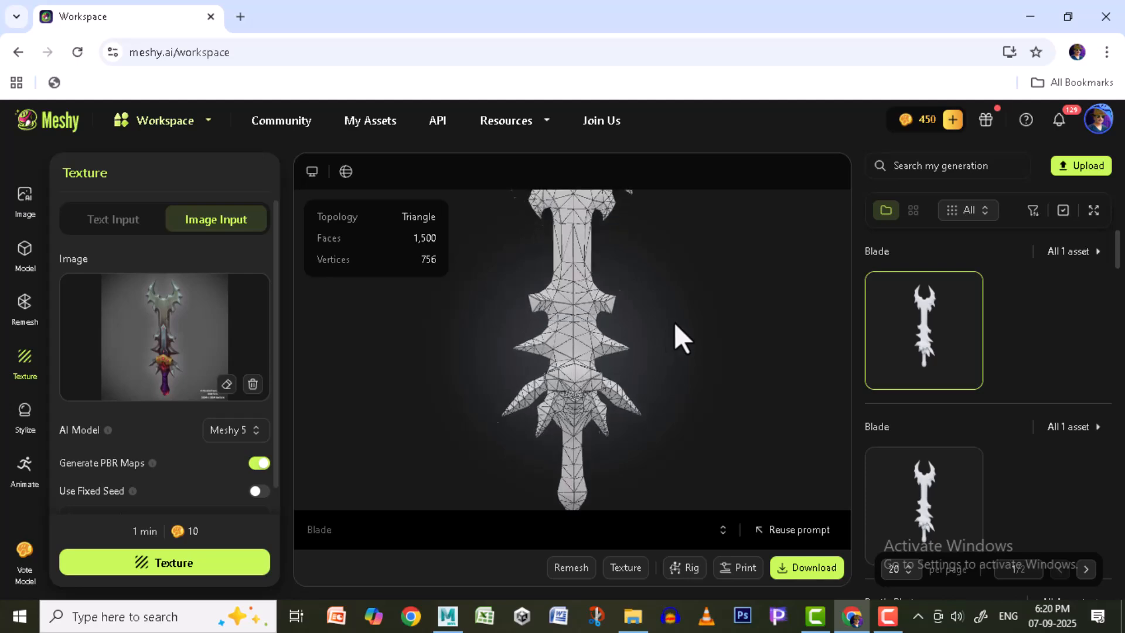
pyautogui.moveTo(675, 396); pyautogui.dragTo(674, 307)
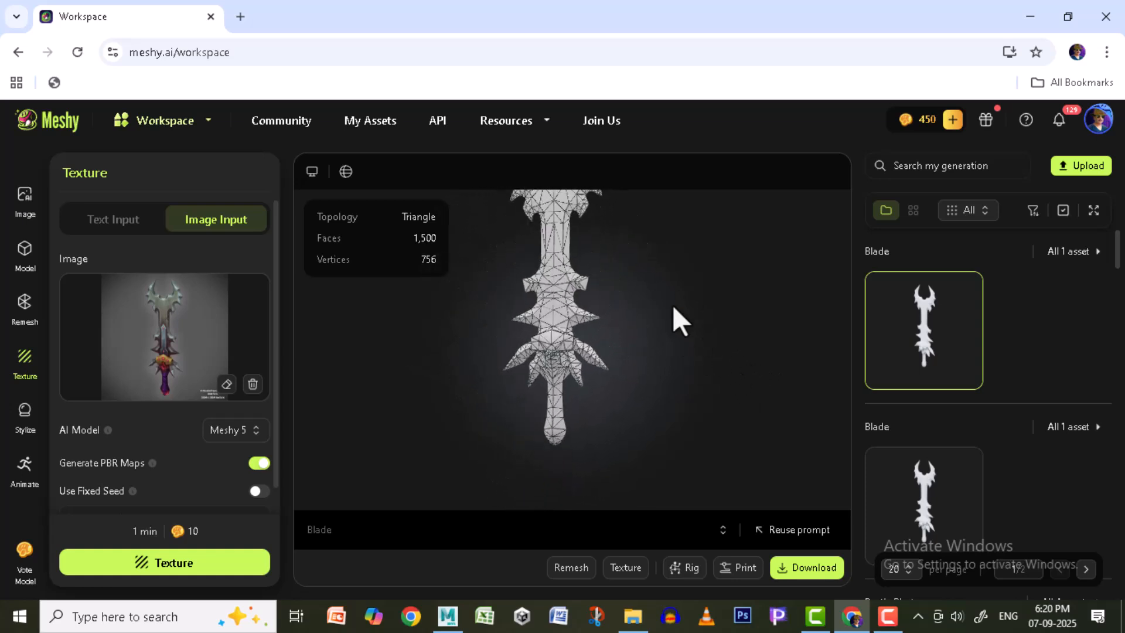
pyautogui.click(209, 566)
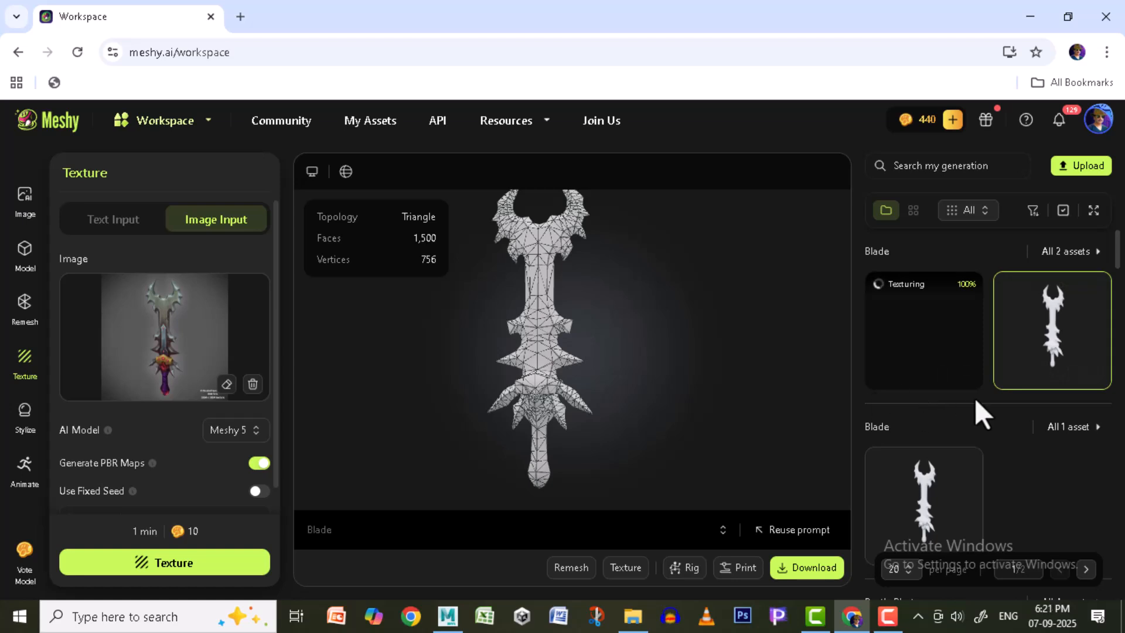
# - Open the textured Blade result, turn off its wireframe overlay and inspect the sword from different angles
pyautogui.click(933, 324)
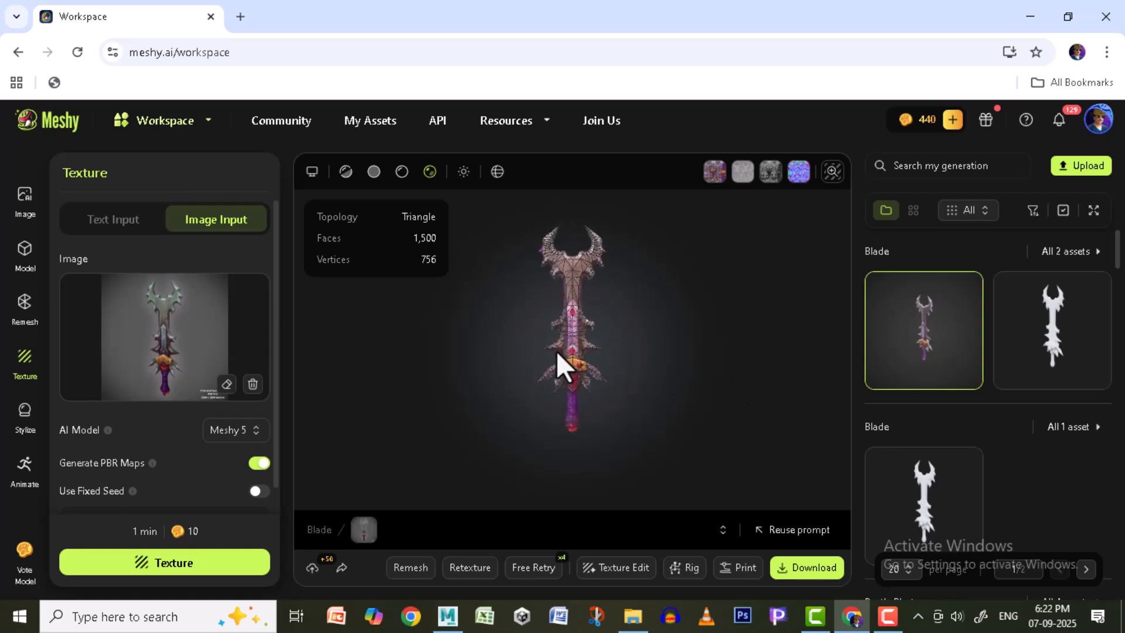
pyautogui.scroll(8, 557, 350)
pyautogui.moveTo(645, 321); pyautogui.dragTo(649, 238, button='right')
pyautogui.click(497, 174)
pyautogui.moveTo(756, 364); pyautogui.dragTo(562, 378)
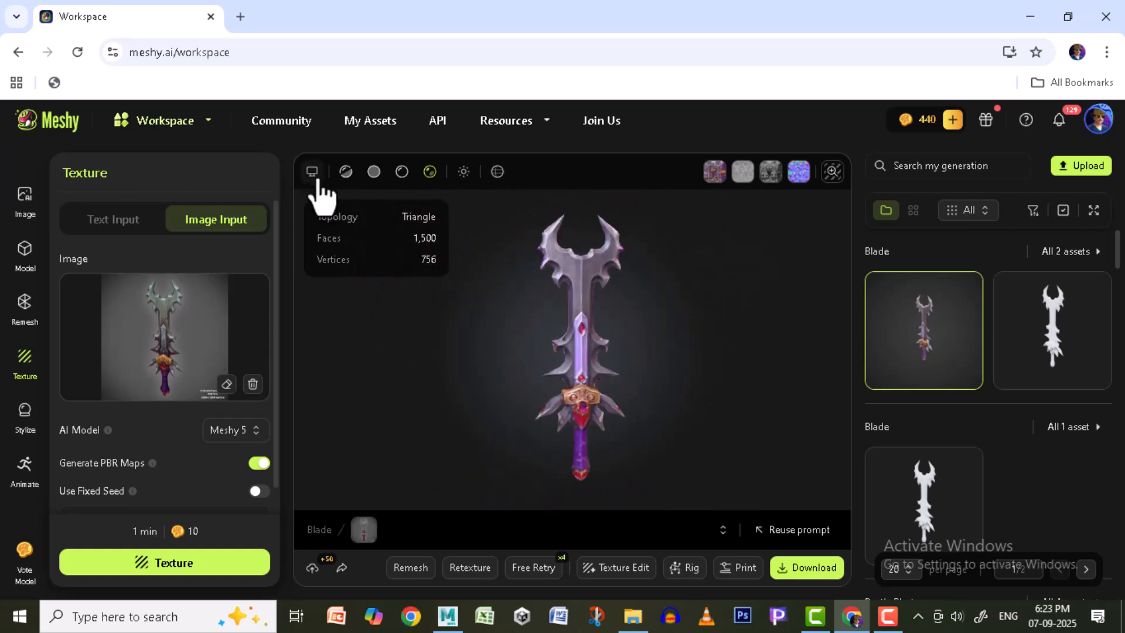
# - Look over the display settings and compare the sword in the untextured, solid, base-colour and lit shading modes
pyautogui.click(315, 174)
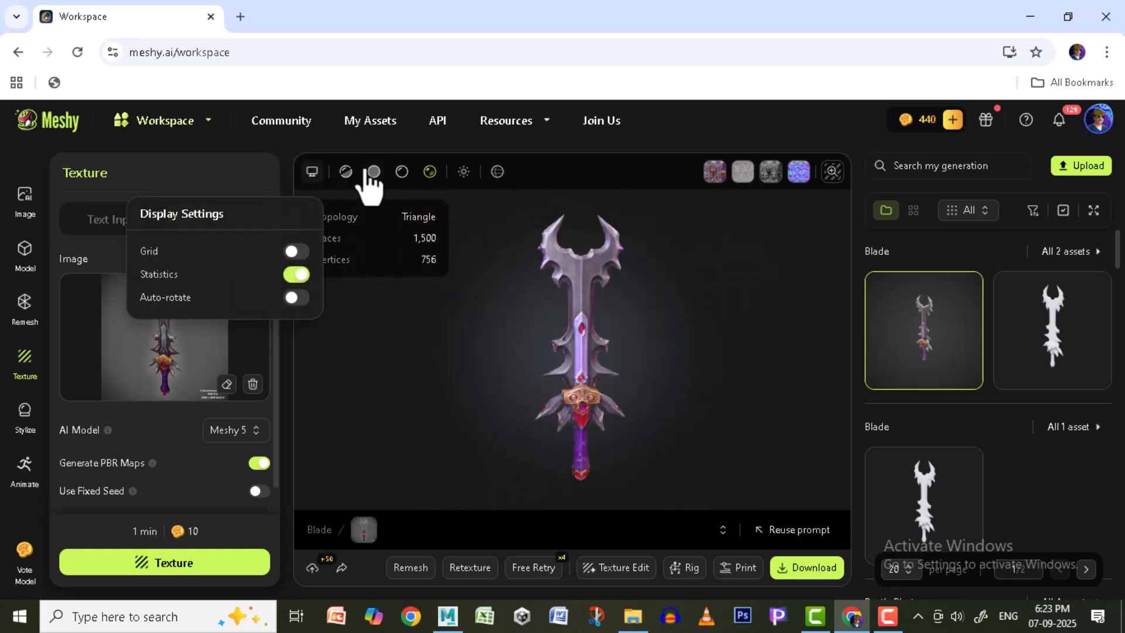
pyautogui.click(346, 174)
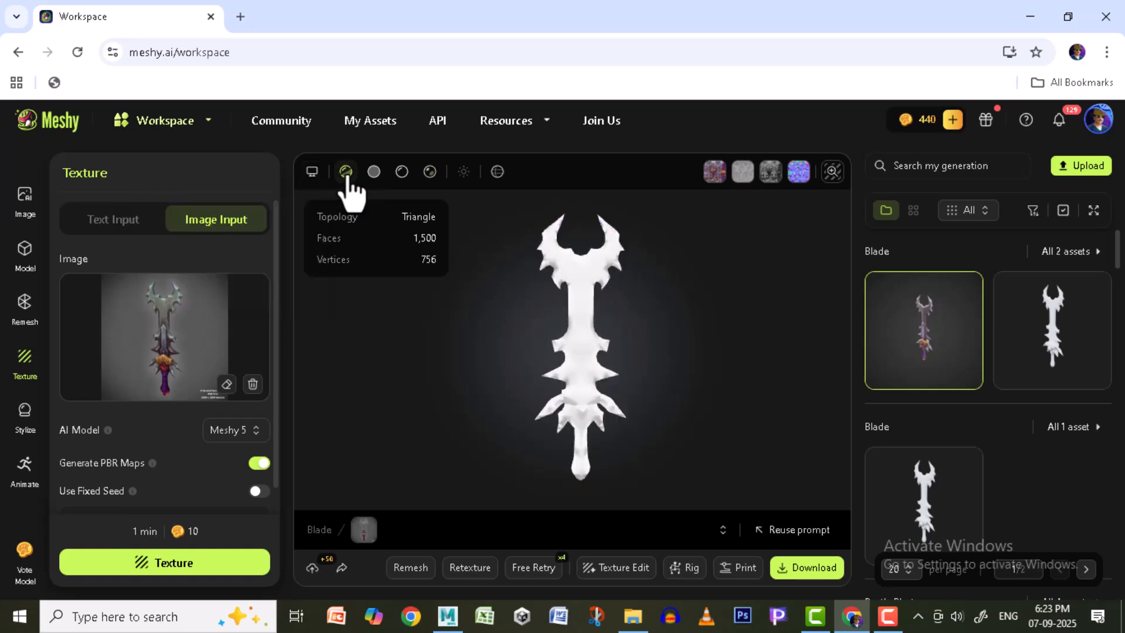
pyautogui.click(374, 173)
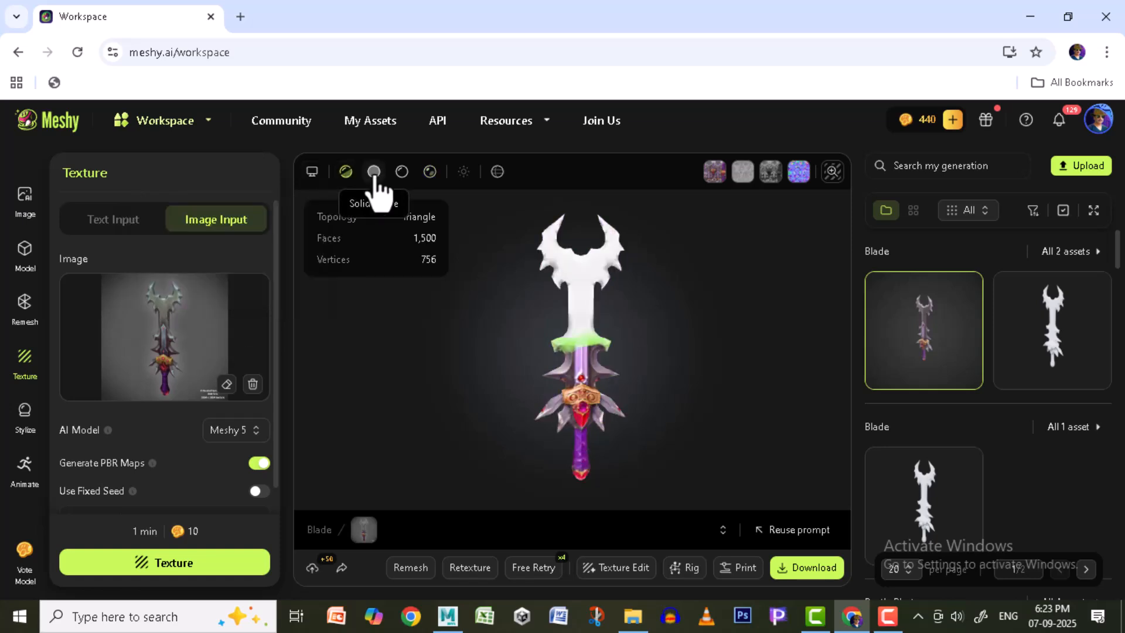
pyautogui.click(402, 175)
pyautogui.scroll(3, 662, 276)
pyautogui.scroll(2, 653, 411)
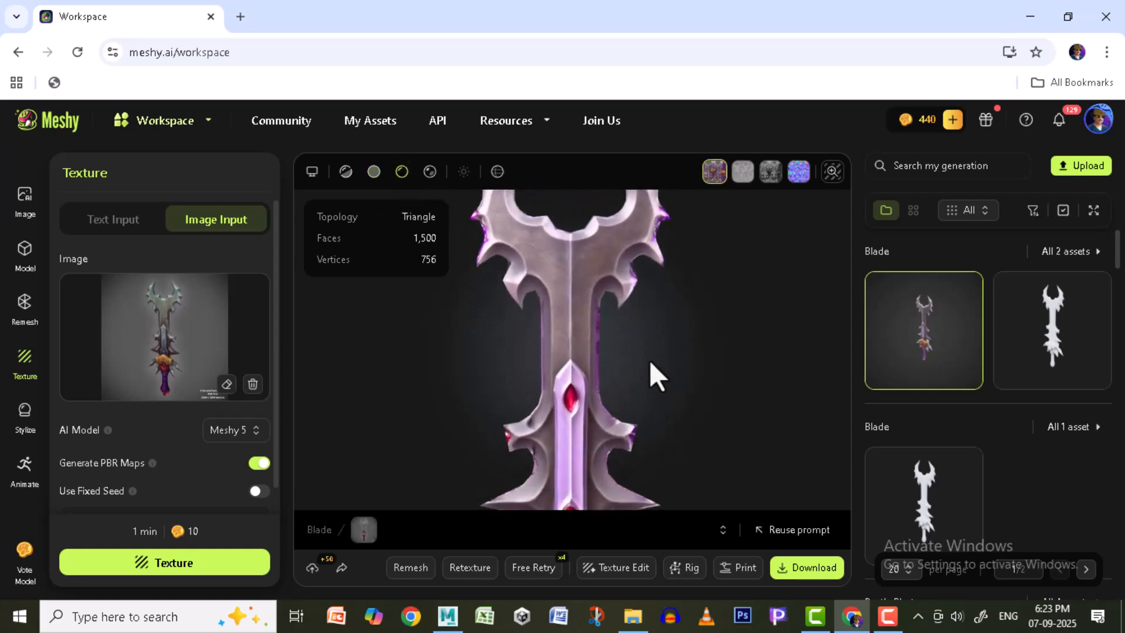
pyautogui.scroll(-5, 652, 375)
pyautogui.scroll(-2, 652, 376)
pyautogui.moveTo(649, 391); pyautogui.dragTo(644, 367, button='right')
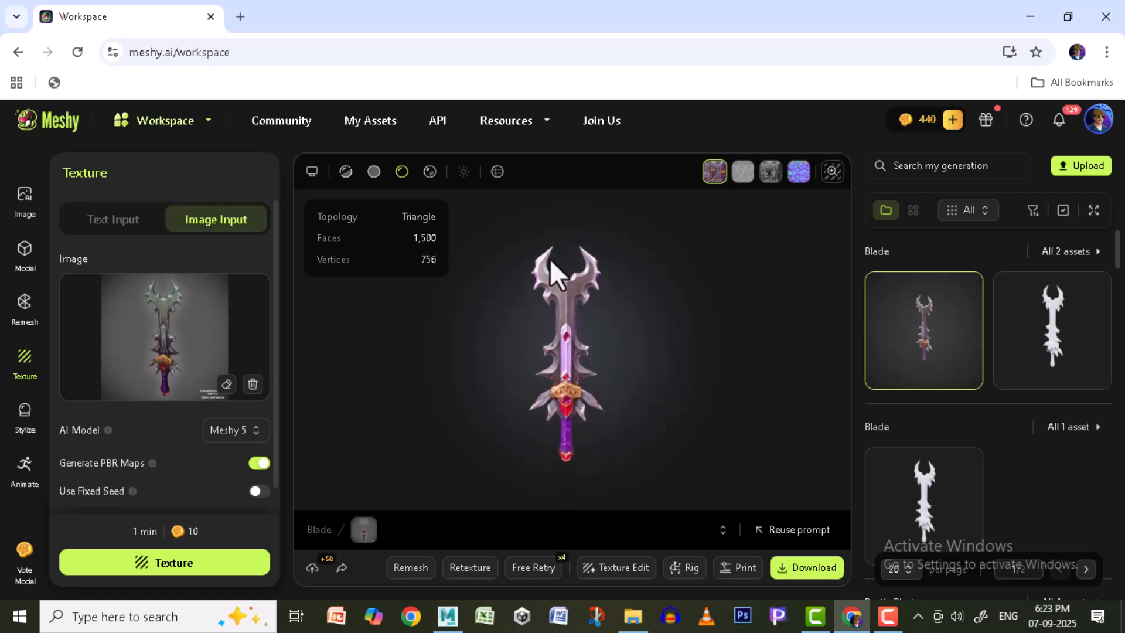
pyautogui.click(431, 177)
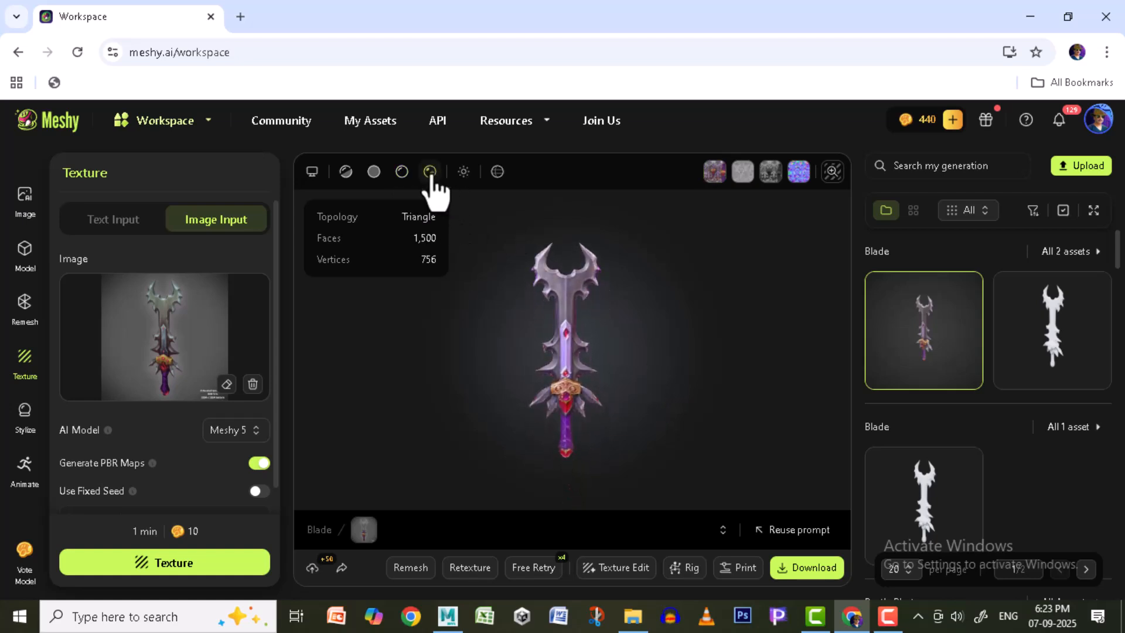
pyautogui.moveTo(785, 400); pyautogui.dragTo(680, 404)
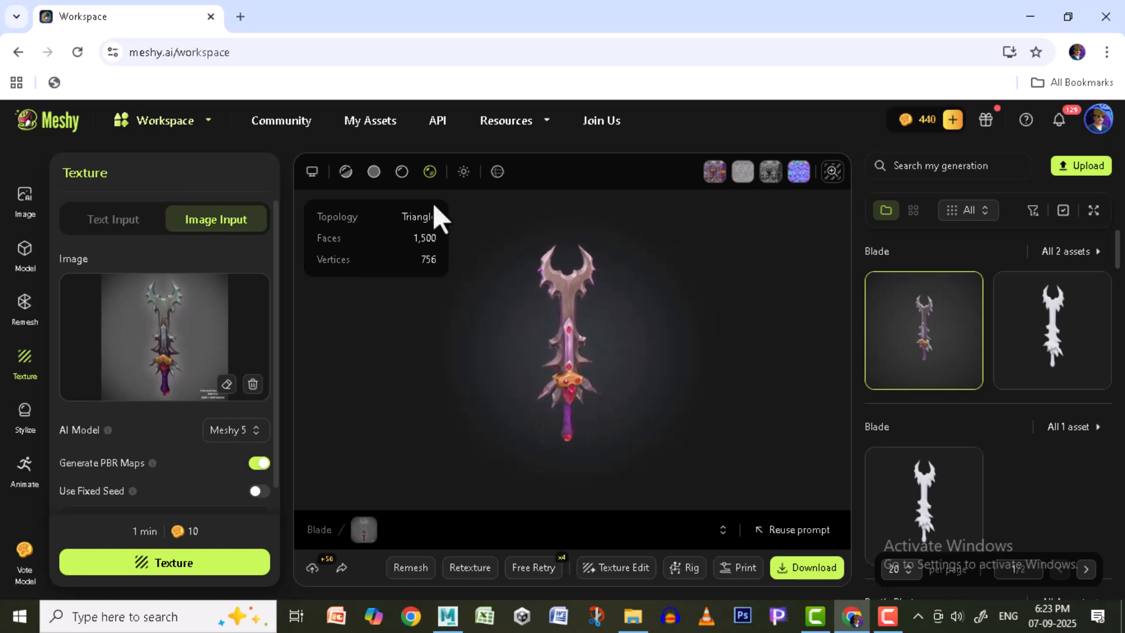
# - Show the Decor Shop HDRI as the background and try different environment strength and rotation values on the sword
pyautogui.click(464, 171)
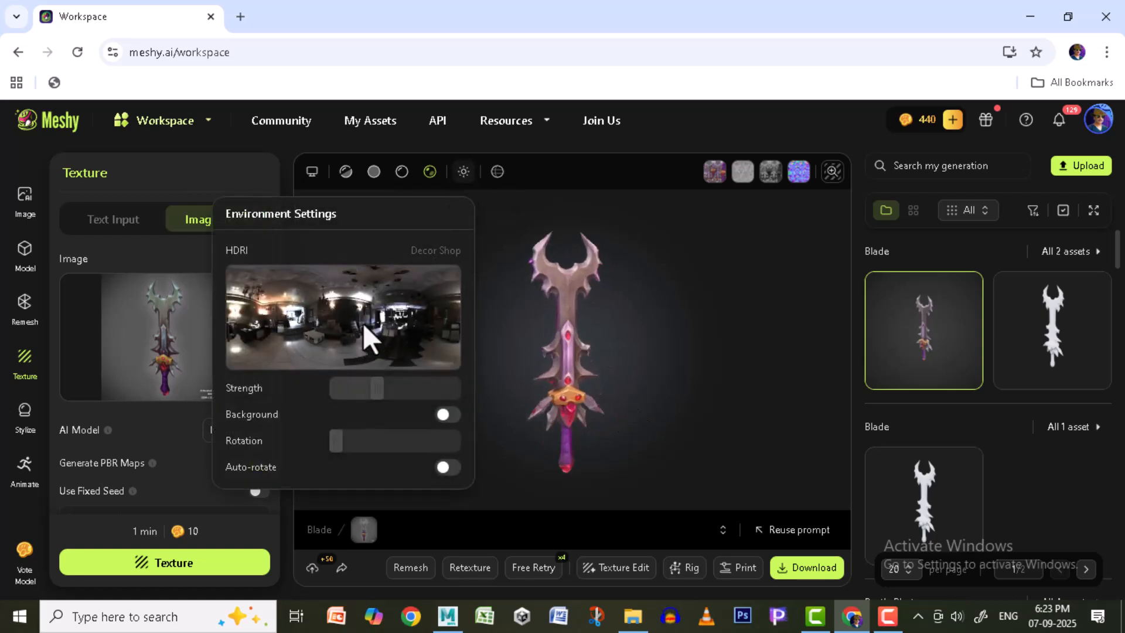
pyautogui.click(453, 415)
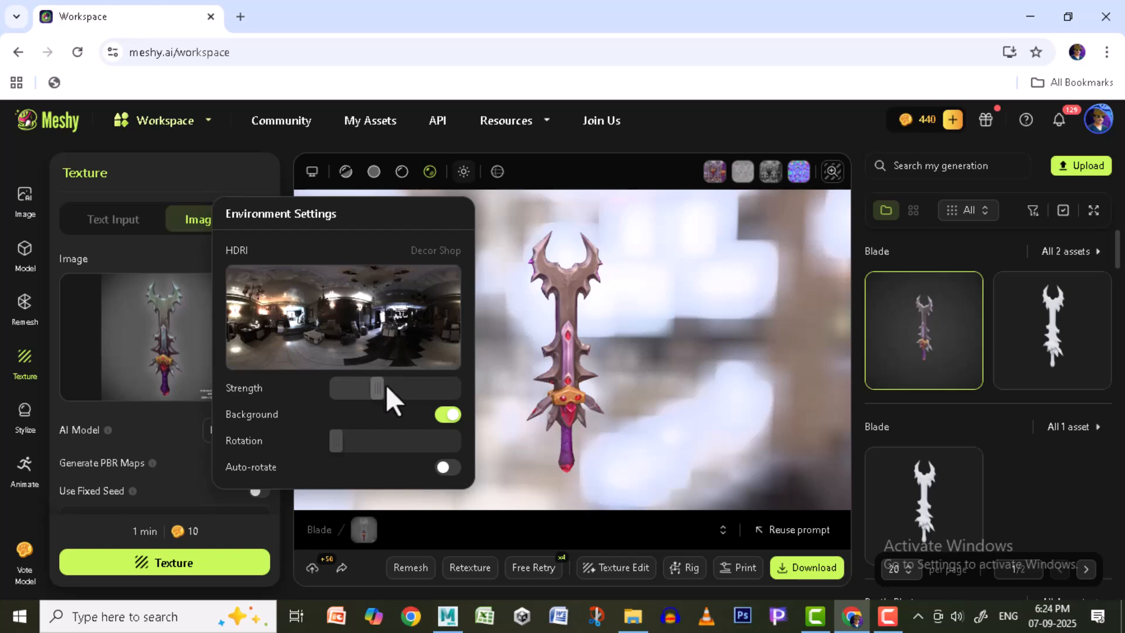
pyautogui.moveTo(377, 384); pyautogui.dragTo(411, 390)
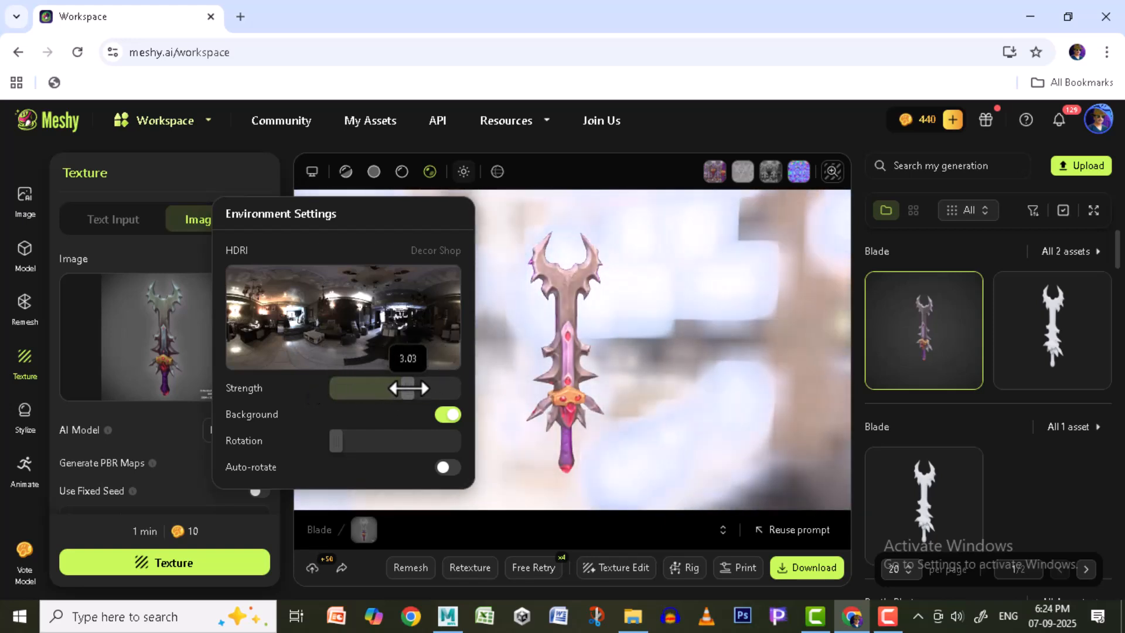
pyautogui.moveTo(335, 441); pyautogui.dragTo(383, 439)
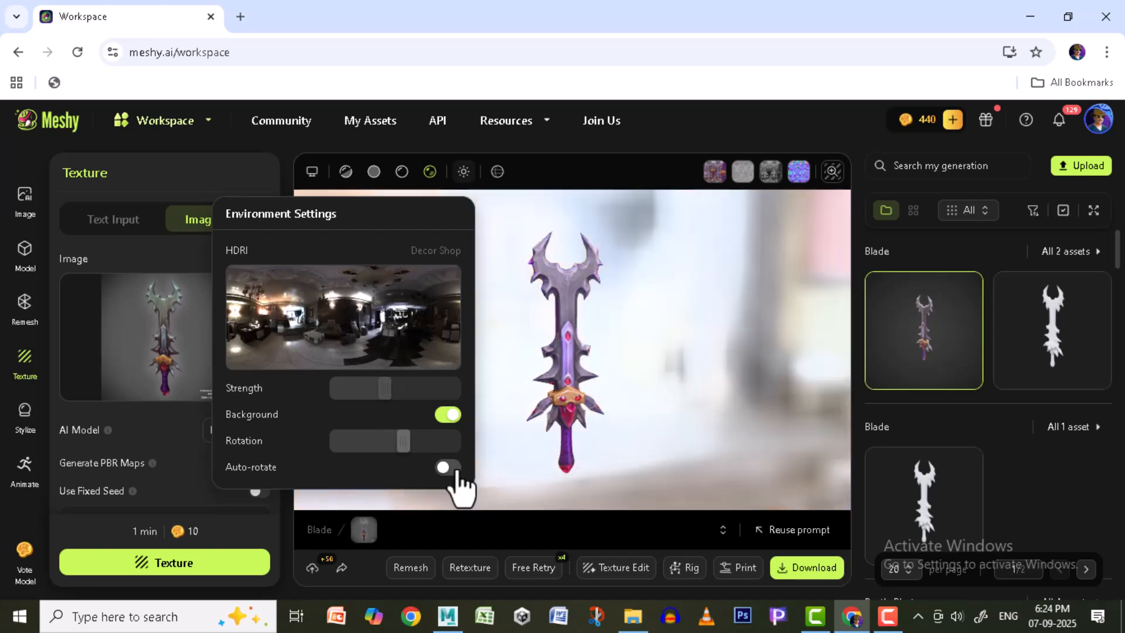
# - Test the environment's auto-rotation, view the sword against the HDRI, and switch auto-rotation and the background off
pyautogui.click(455, 469)
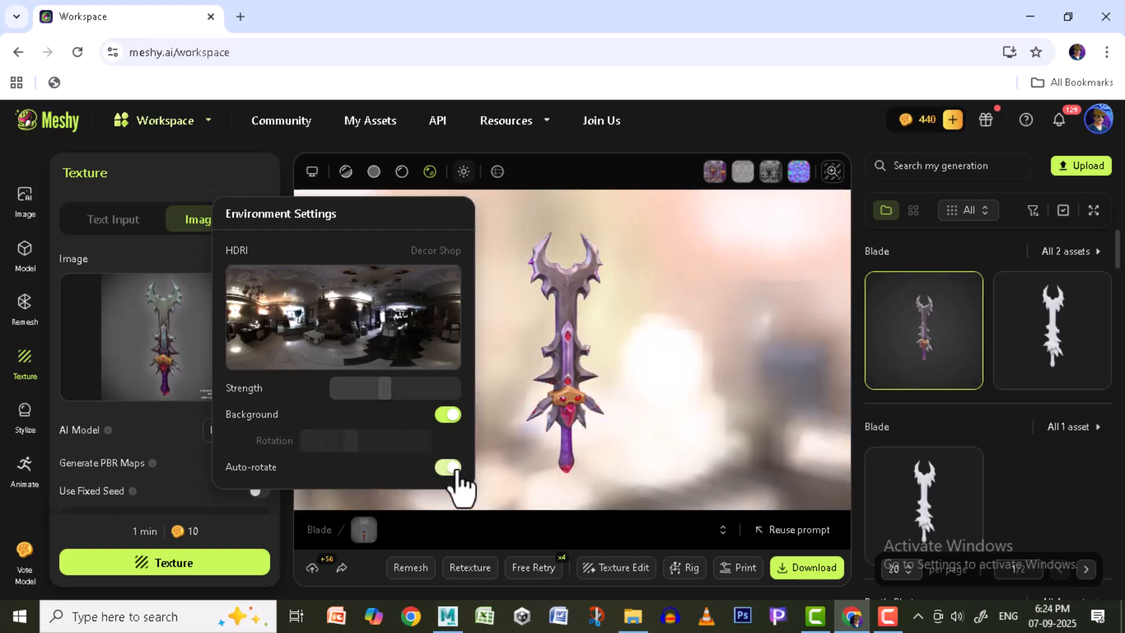
pyautogui.click(448, 469)
pyautogui.click(758, 358)
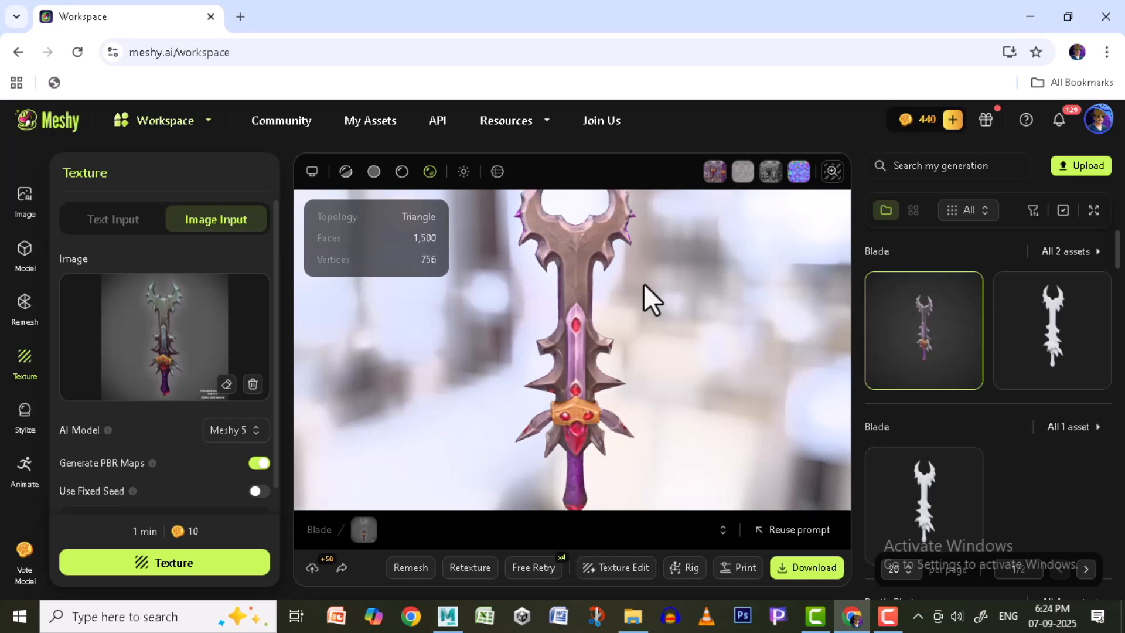
pyautogui.moveTo(708, 361); pyautogui.dragTo(575, 370)
pyautogui.click(464, 171)
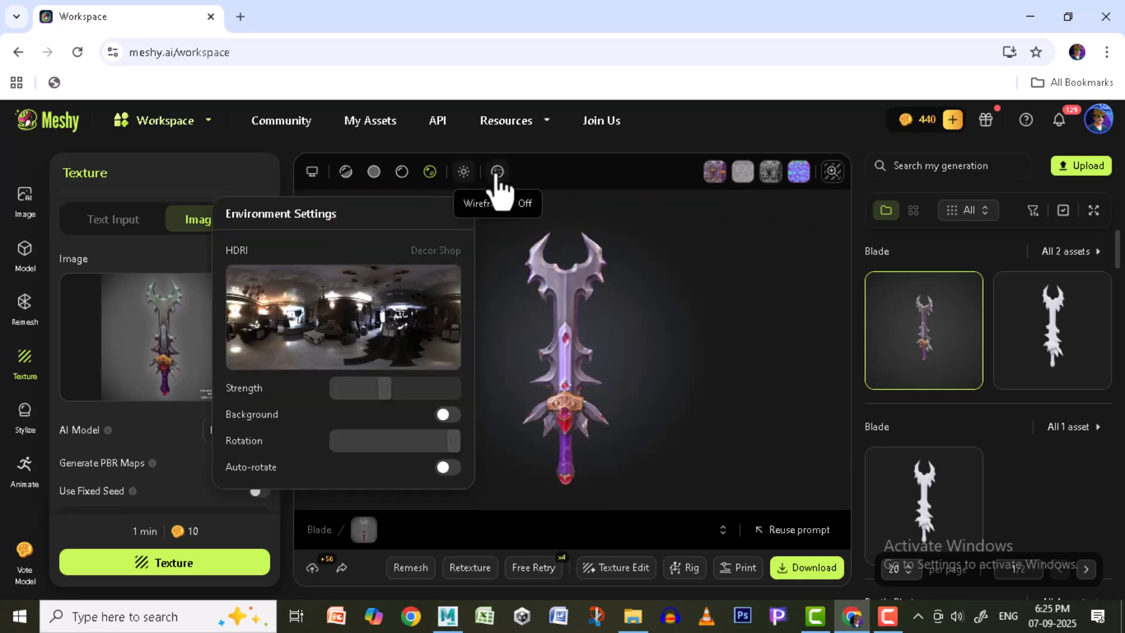
# - Turn on the wireframe overlay and examine the topology of the textured sword's horns, guard and handle
pyautogui.click(497, 172)
pyautogui.scroll(8, 641, 301)
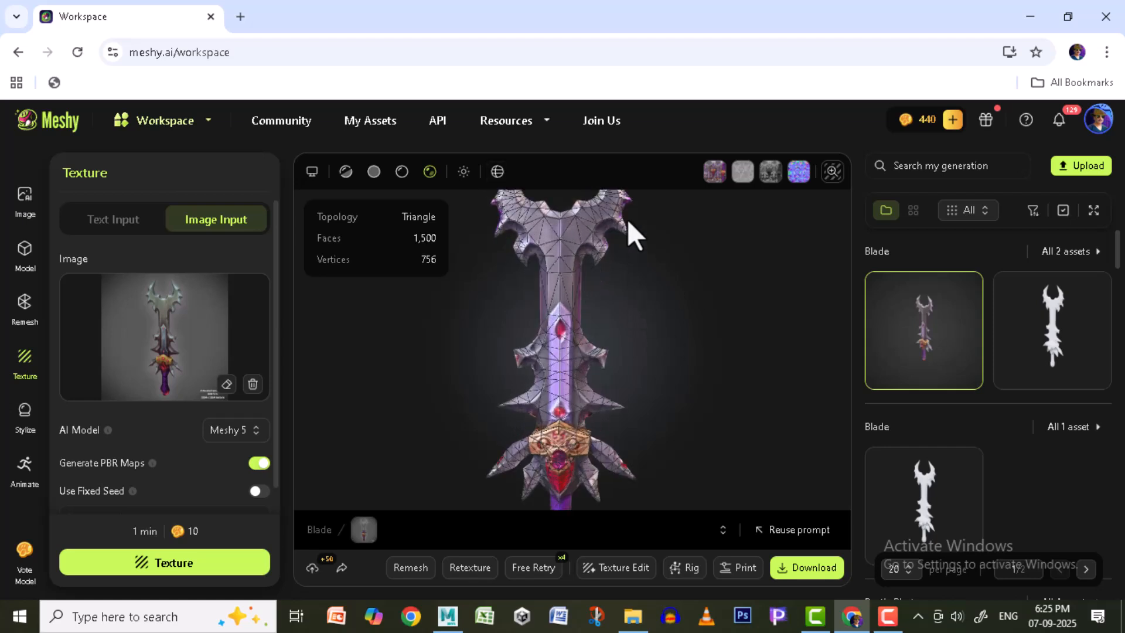
pyautogui.scroll(5, 629, 332)
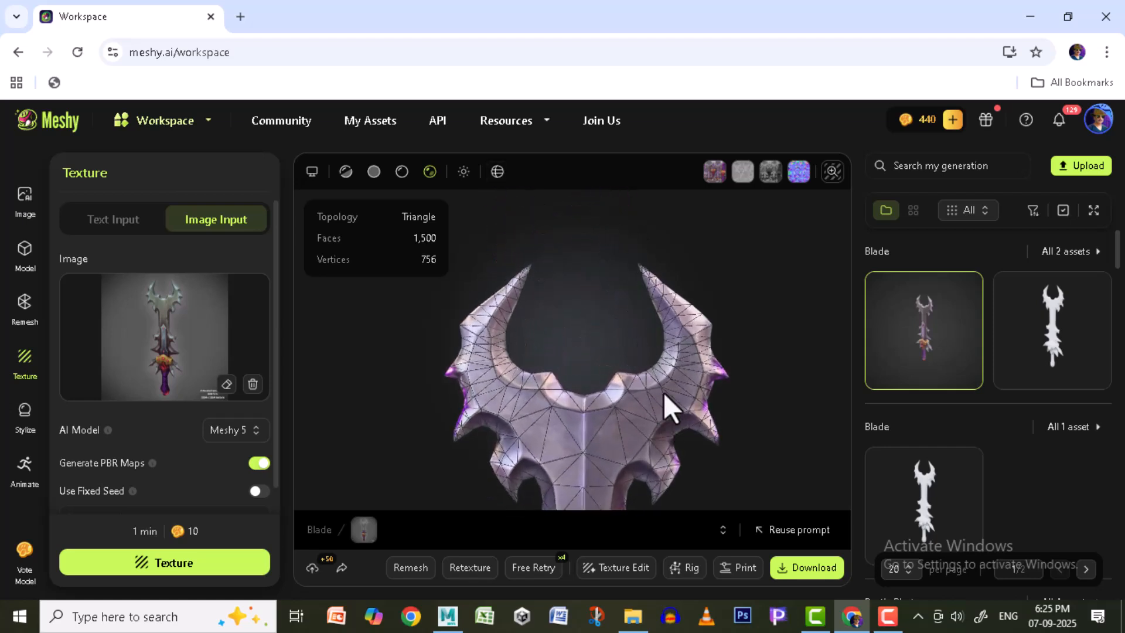
pyautogui.moveTo(663, 407); pyautogui.dragTo(621, 231, button='right')
pyautogui.scroll(-4, 652, 357)
pyautogui.scroll(-5, 635, 344)
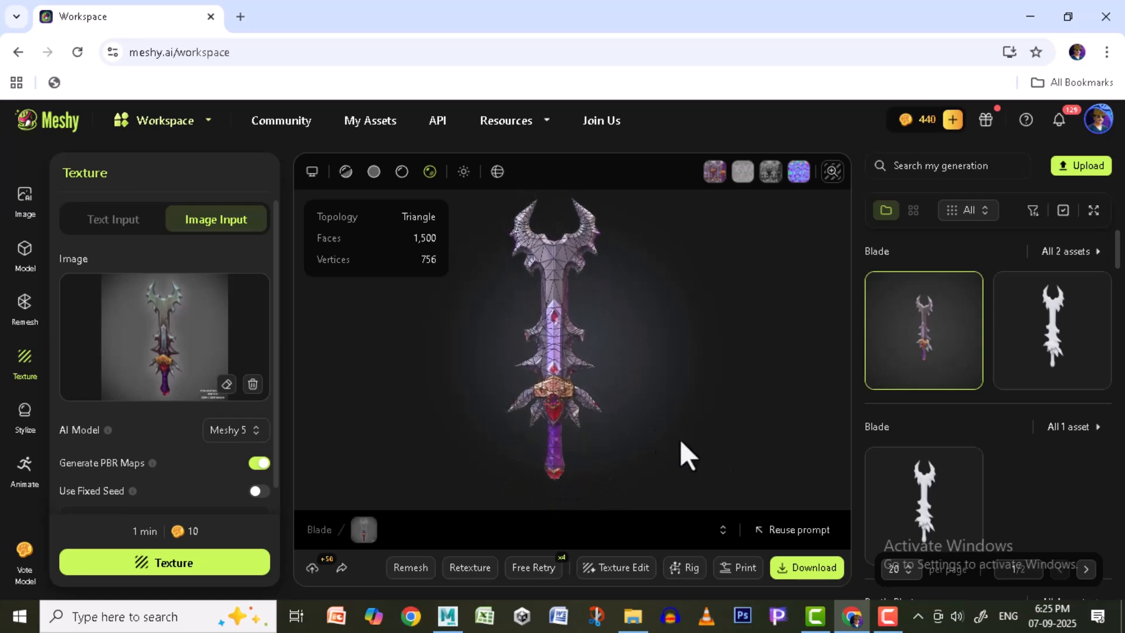
# - Download the textured sword as FBX, resized to a height of 1 m with its origin at the bottom
pyautogui.click(821, 568)
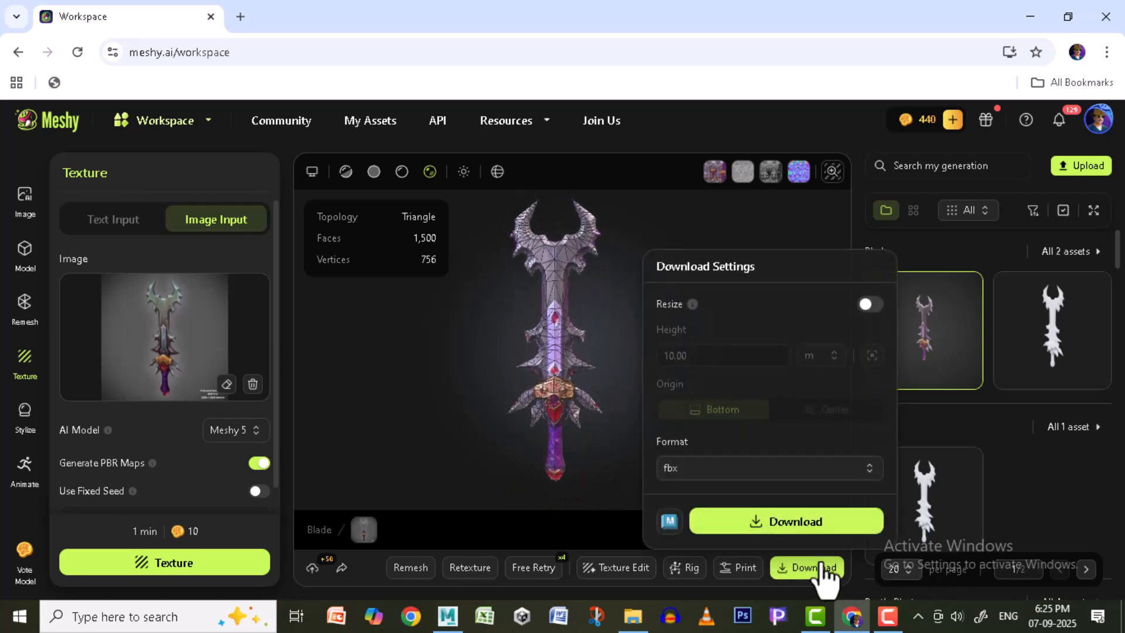
pyautogui.click(871, 304)
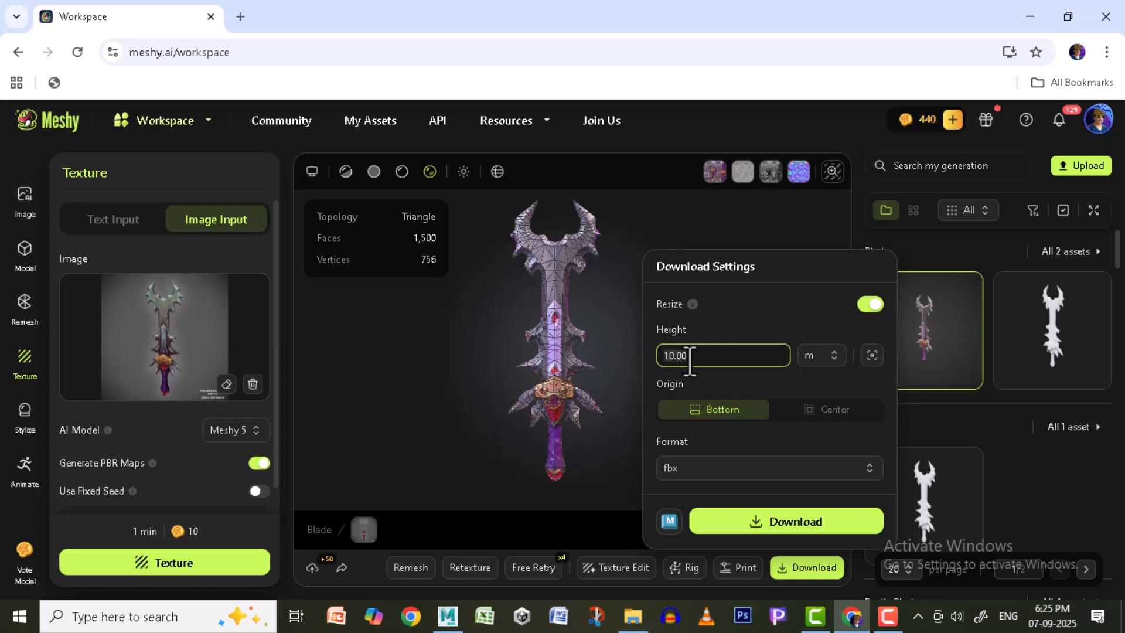
pyautogui.write('1')
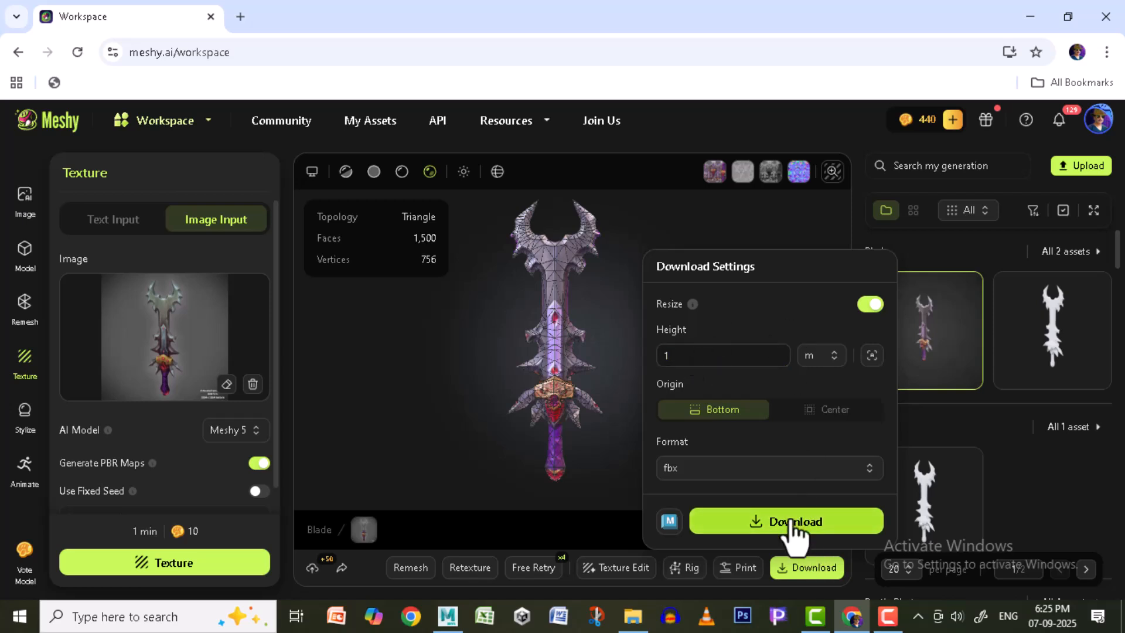
pyautogui.click(873, 467)
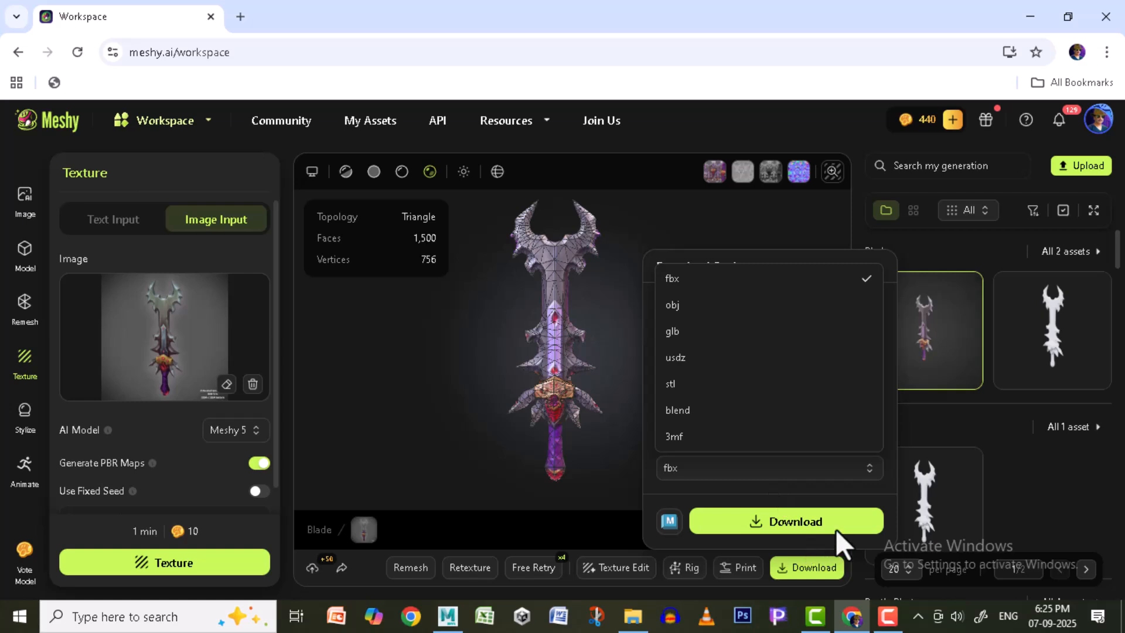
pyautogui.click(879, 502)
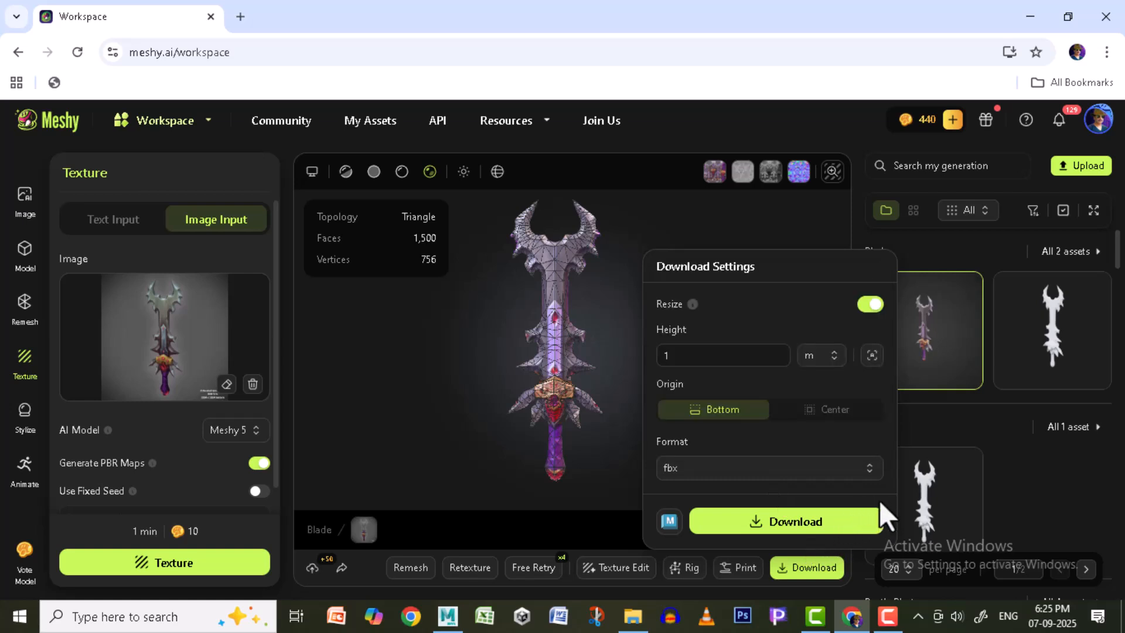
pyautogui.click(801, 519)
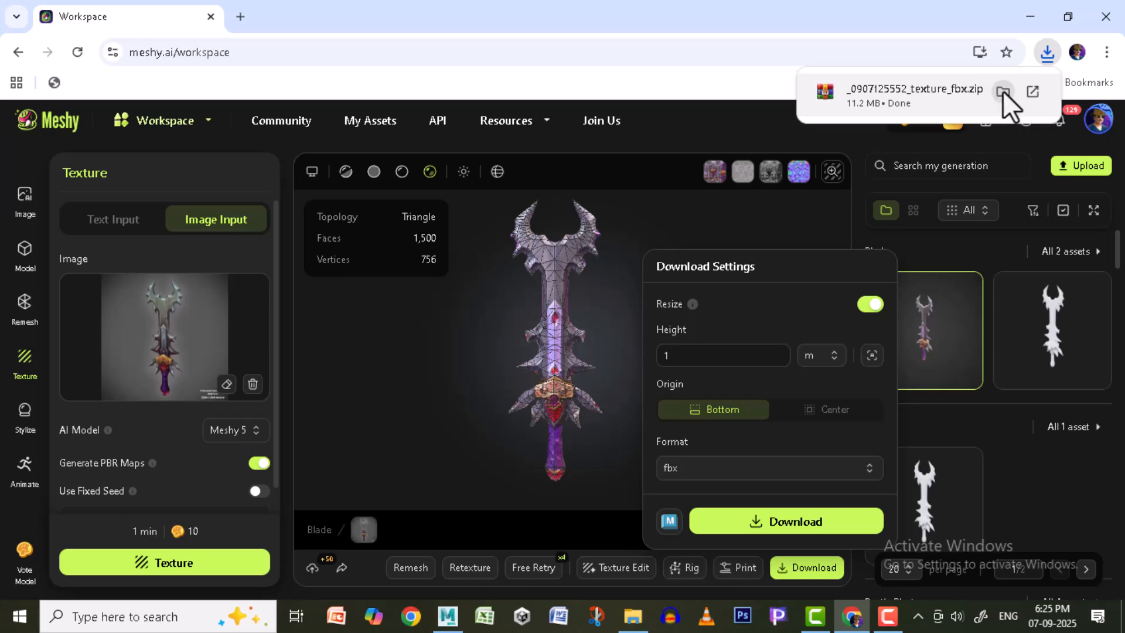
# - Move the Blade and Infernol Blade files from the Art&Tech folder into New Mesh and open that folder
pyautogui.click(1003, 90)
pyautogui.click(17, 128)
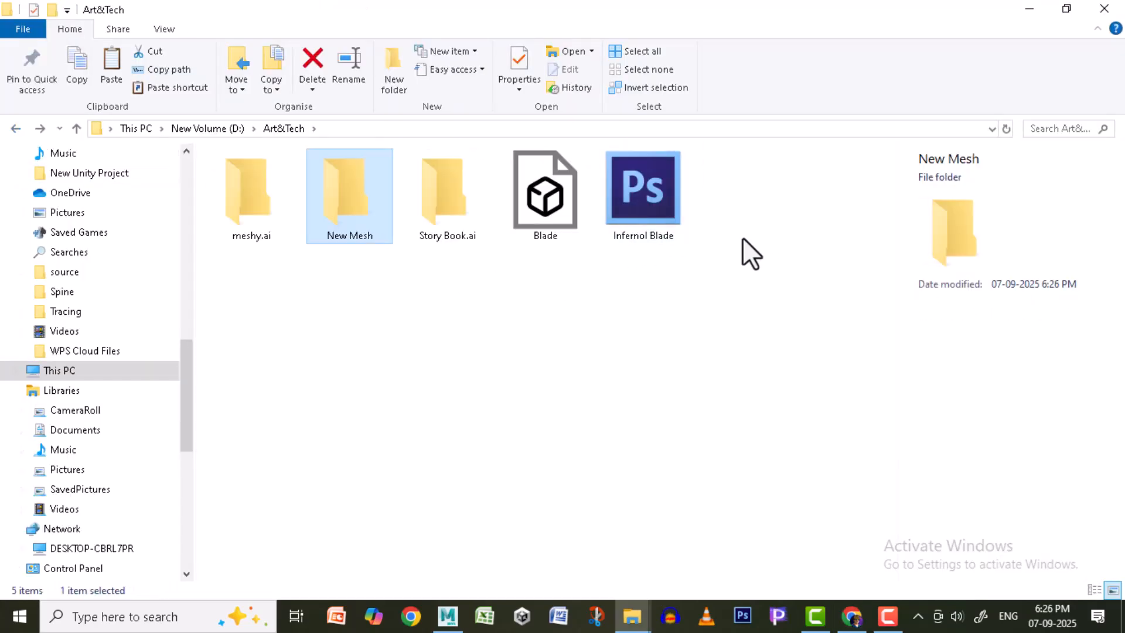
pyautogui.click(652, 197)
pyautogui.keyDown('ctrl'); pyautogui.click(541, 199); pyautogui.keyUp('ctrl')
pyautogui.moveTo(541, 199); pyautogui.dragTo(345, 209)
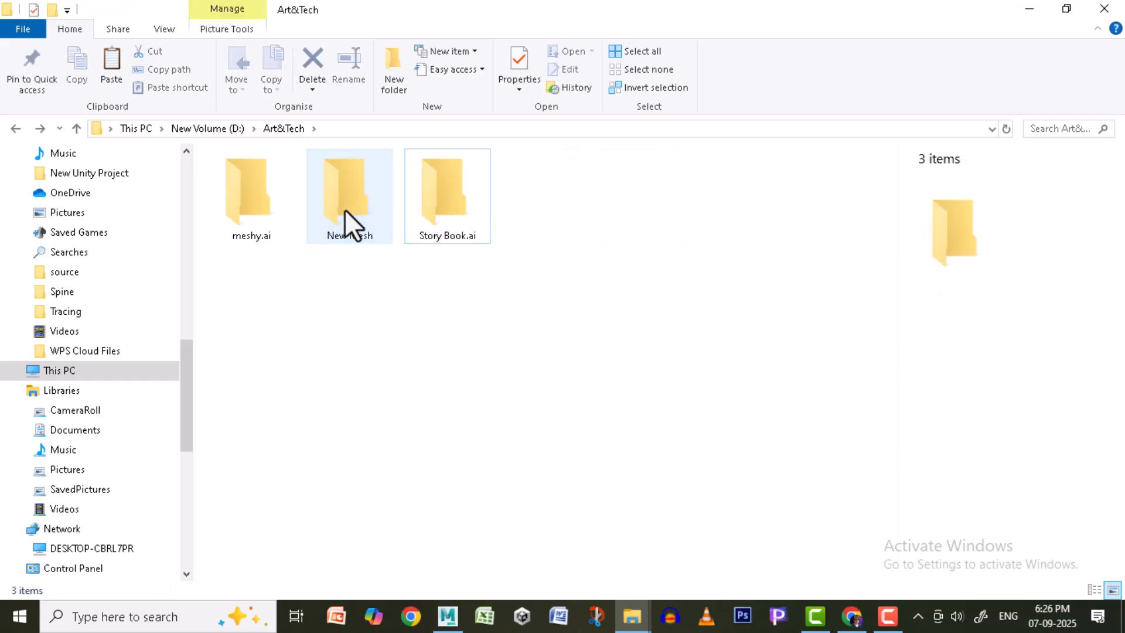
pyautogui.doubleClick(343, 205)
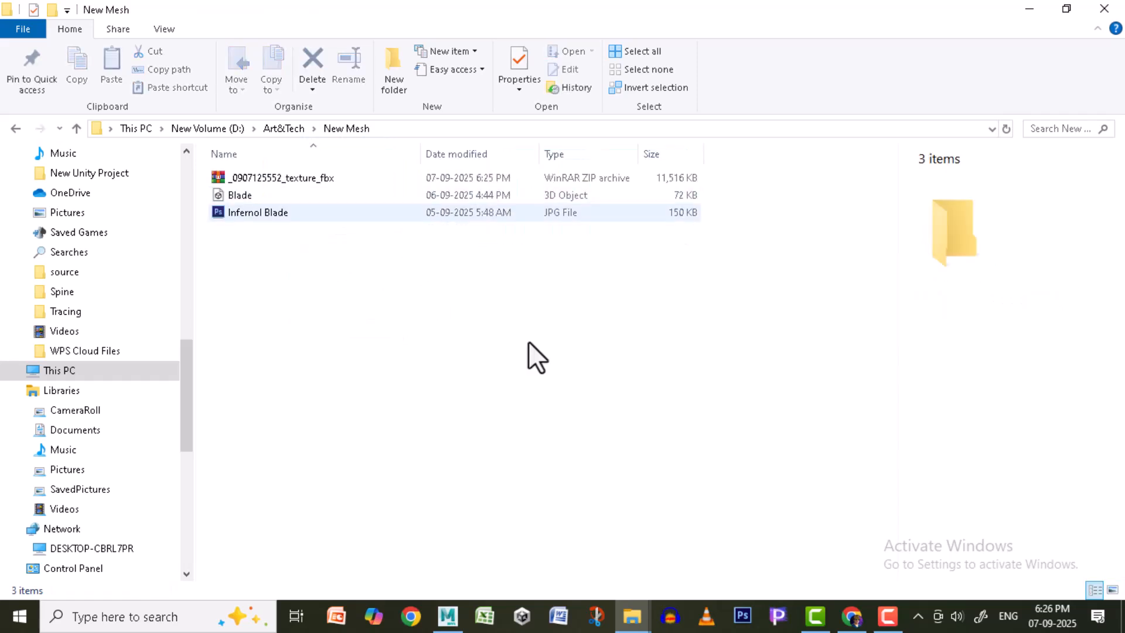
pyautogui.rightClick(318, 184)
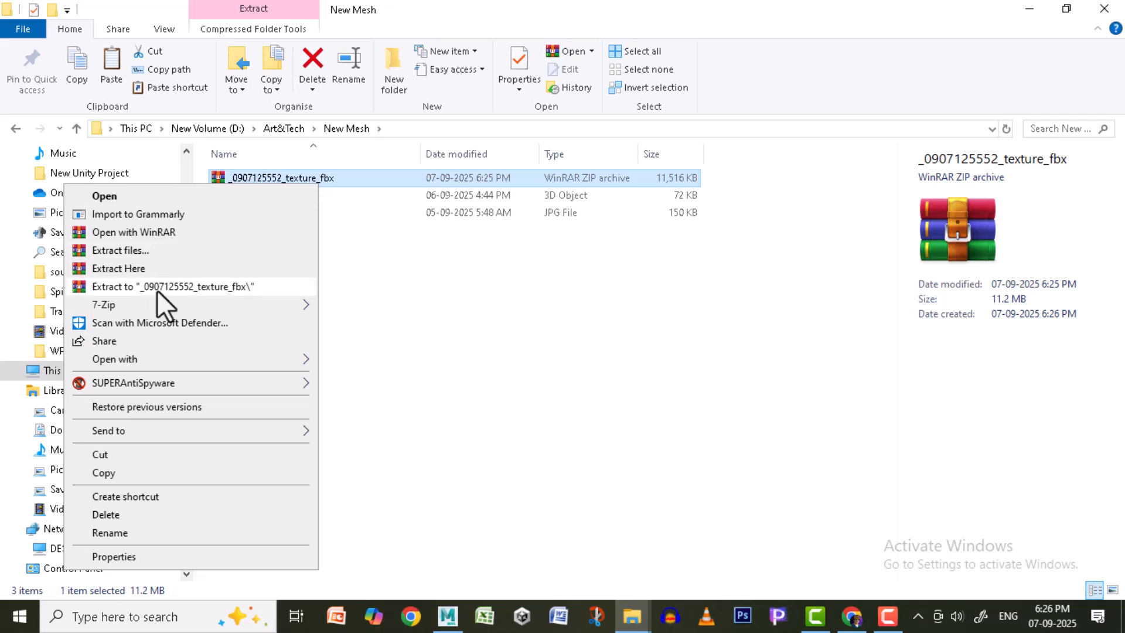
pyautogui.click(156, 271)
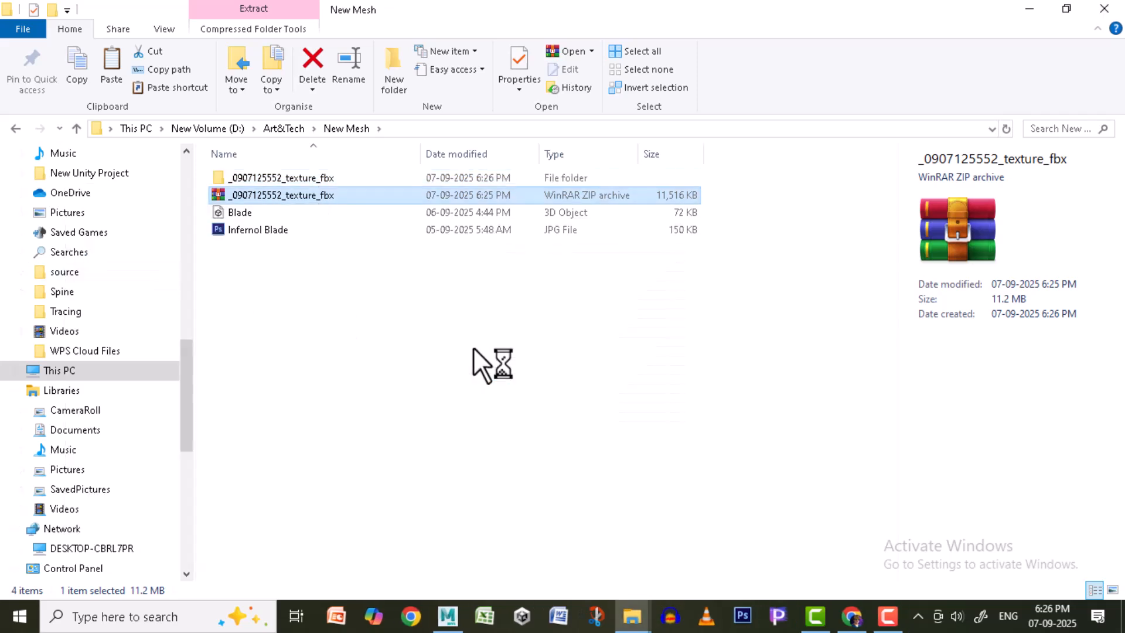
pyautogui.doubleClick(388, 177)
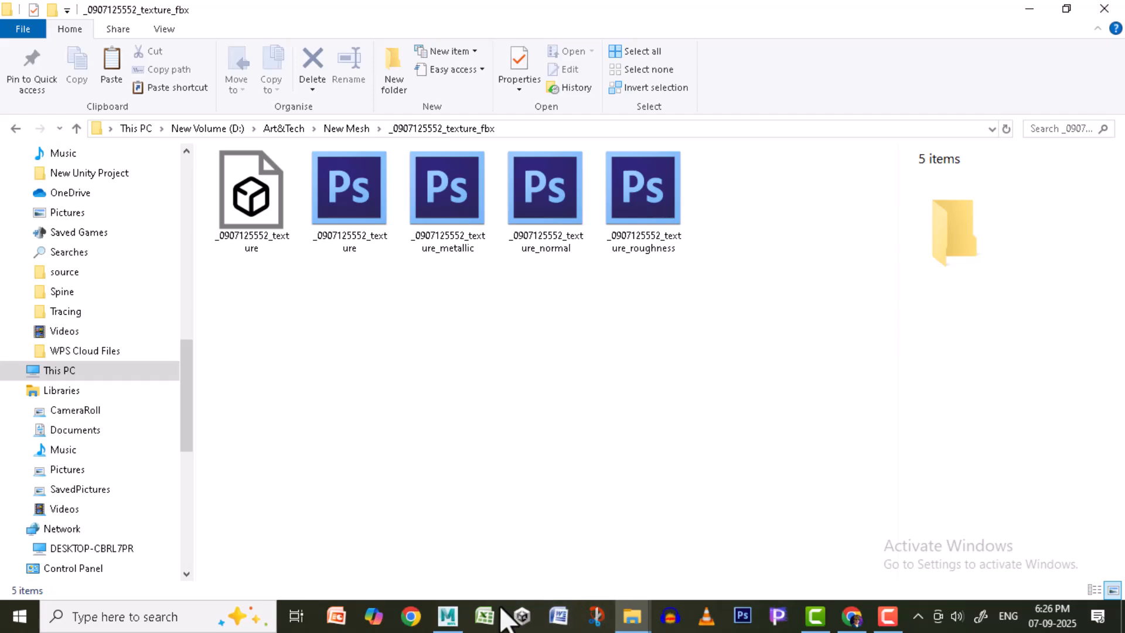
pyautogui.click(633, 617)
pyautogui.moveTo(627, 615)
pyautogui.click(704, 568)
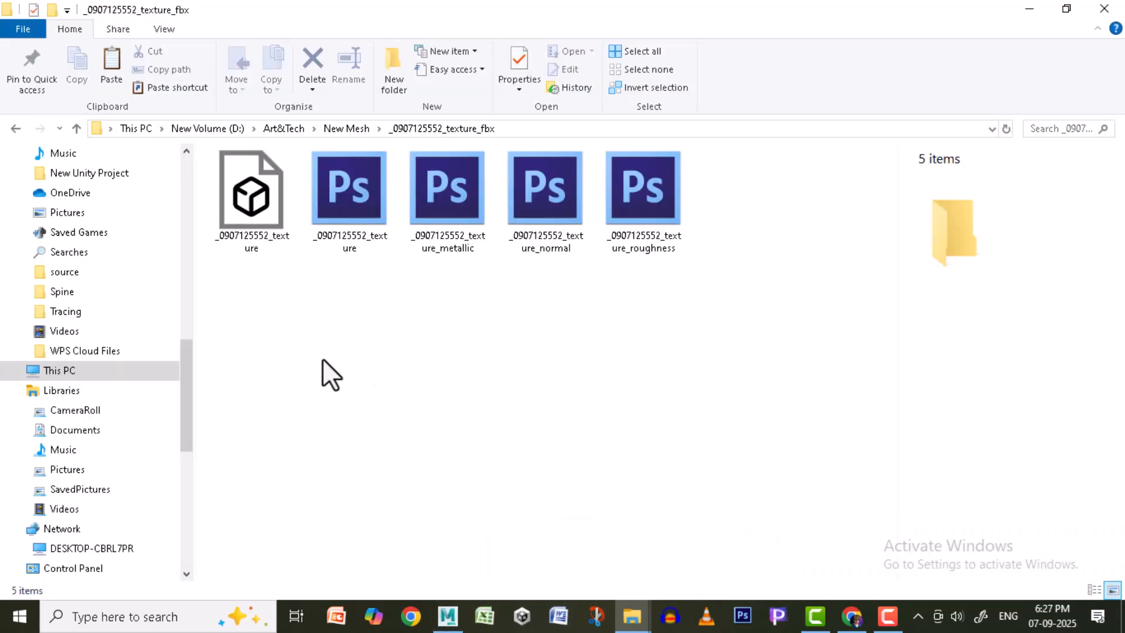
pyautogui.click(263, 210)
pyautogui.moveTo(264, 210); pyautogui.dragTo(502, 455)
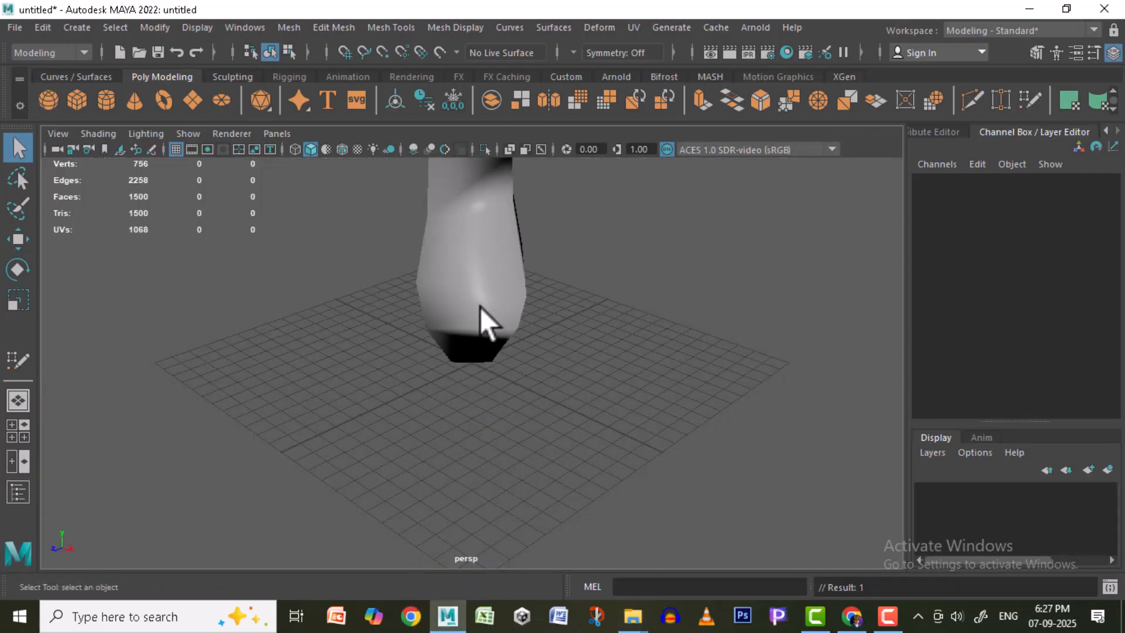
# - Frame the imported sword, inspect its triangulated mesh and view it with textures displayed
pyautogui.keyDown('alt'); pyautogui.moveTo(662, 284); pyautogui.dragTo(641, 556, button='middle'); pyautogui.keyUp('alt')
pyautogui.scroll(-5, 623, 428)
pyautogui.scroll(-5, 610, 346)
pyautogui.keyDown('alt'); pyautogui.moveTo(607, 317); pyautogui.dragTo(618, 430, button='middle'); pyautogui.keyUp('alt')
pyautogui.keyDown('alt'); pyautogui.moveTo(618, 429); pyautogui.dragTo(676, 357); pyautogui.keyUp('alt')
pyautogui.keyDown('alt'); pyautogui.moveTo(673, 310); pyautogui.dragTo(591, 442, button='middle'); pyautogui.keyUp('alt')
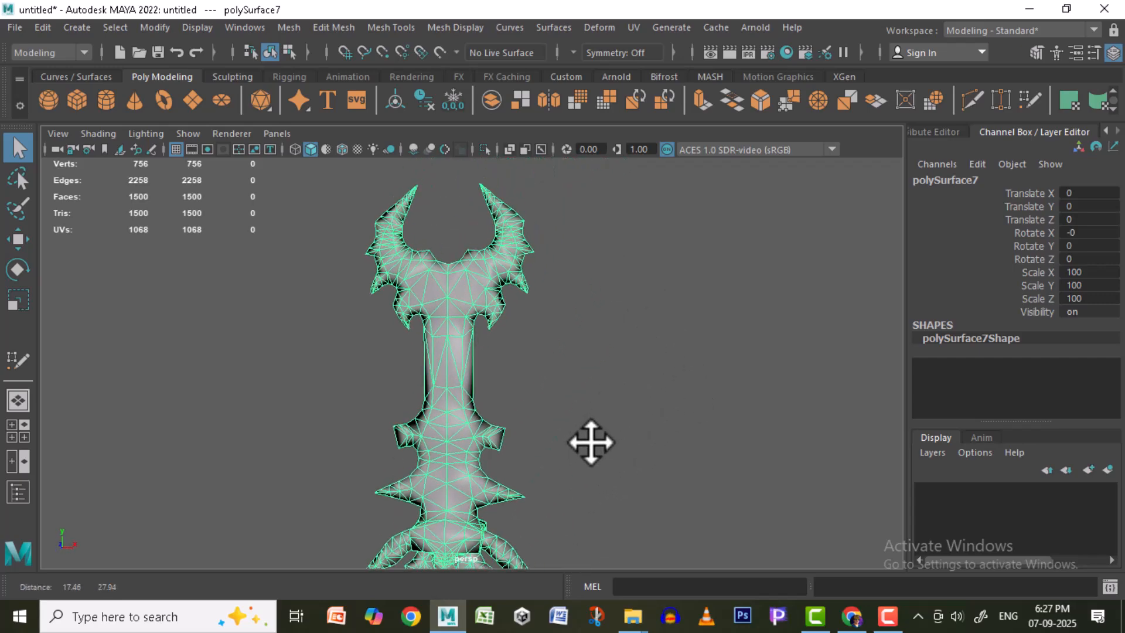
pyautogui.press('6')
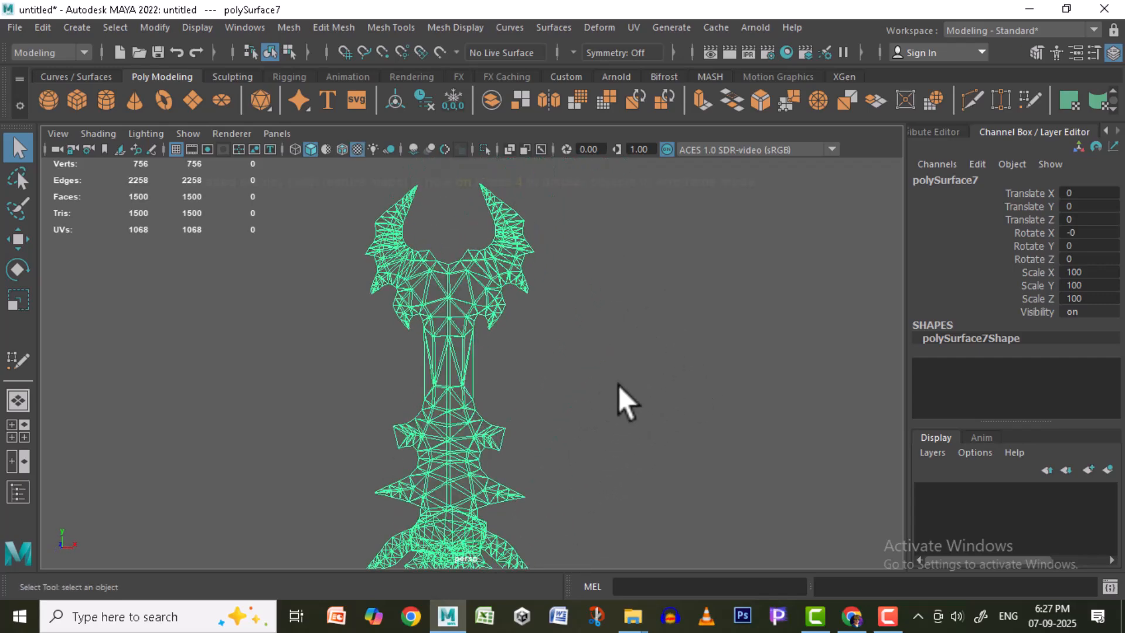
pyautogui.click(548, 325)
pyautogui.keyDown('alt'); pyautogui.moveTo(548, 325); pyautogui.dragTo(553, 345, button='middle'); pyautogui.keyUp('alt')
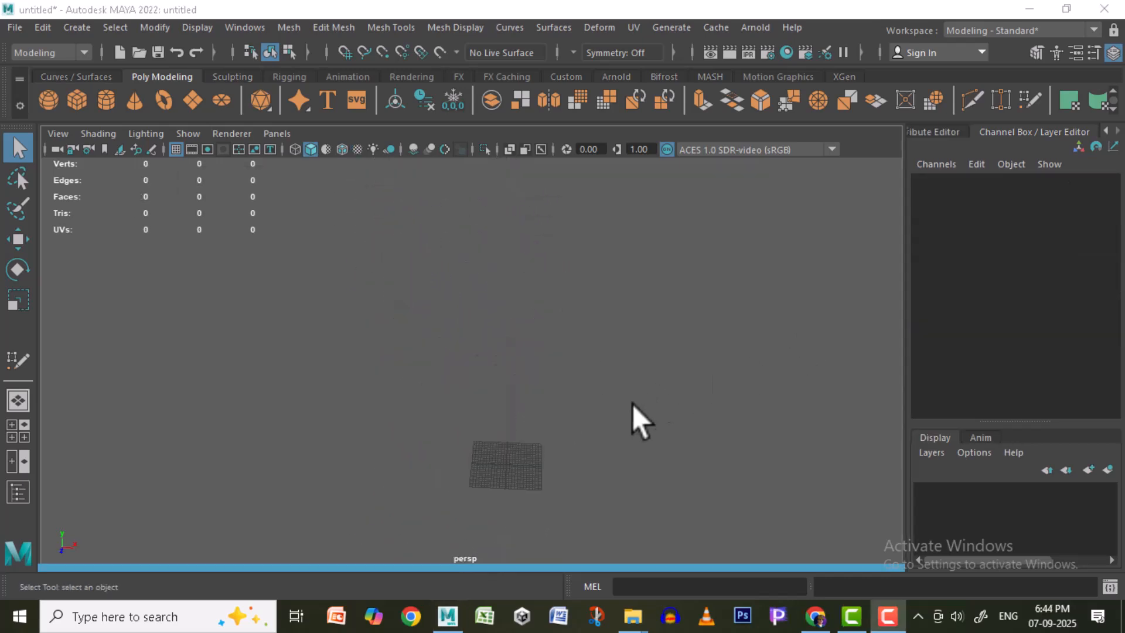
# - Import the original Blade model from the New Mesh folder into the empty Maya scene
pyautogui.scroll(-3, 820, 522)
pyautogui.scroll(2, 811, 507)
pyautogui.scroll(-2, 811, 506)
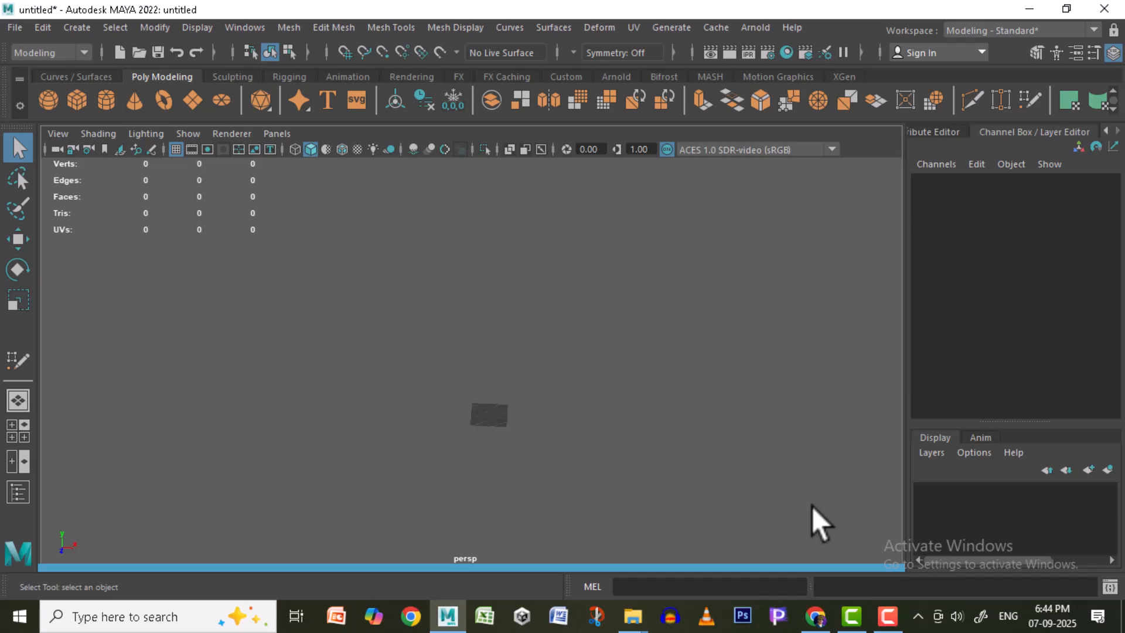
pyautogui.scroll(4, 812, 480)
pyautogui.keyDown('alt'); pyautogui.moveTo(812, 479); pyautogui.dragTo(780, 451); pyautogui.keyUp('alt')
pyautogui.moveTo(633, 617)
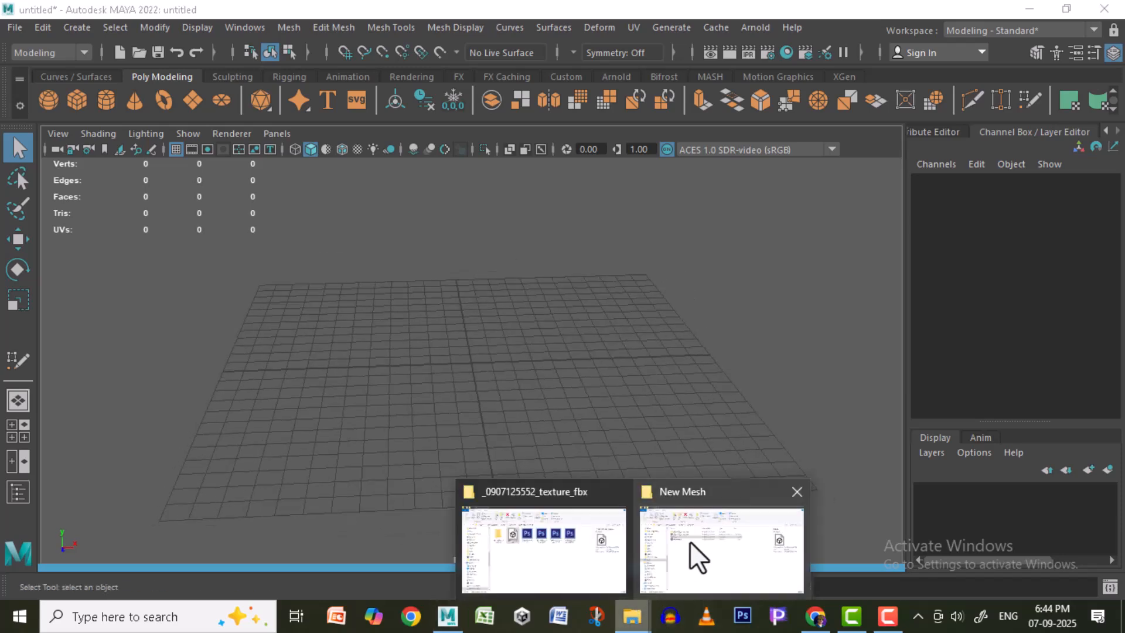
pyautogui.click(583, 558)
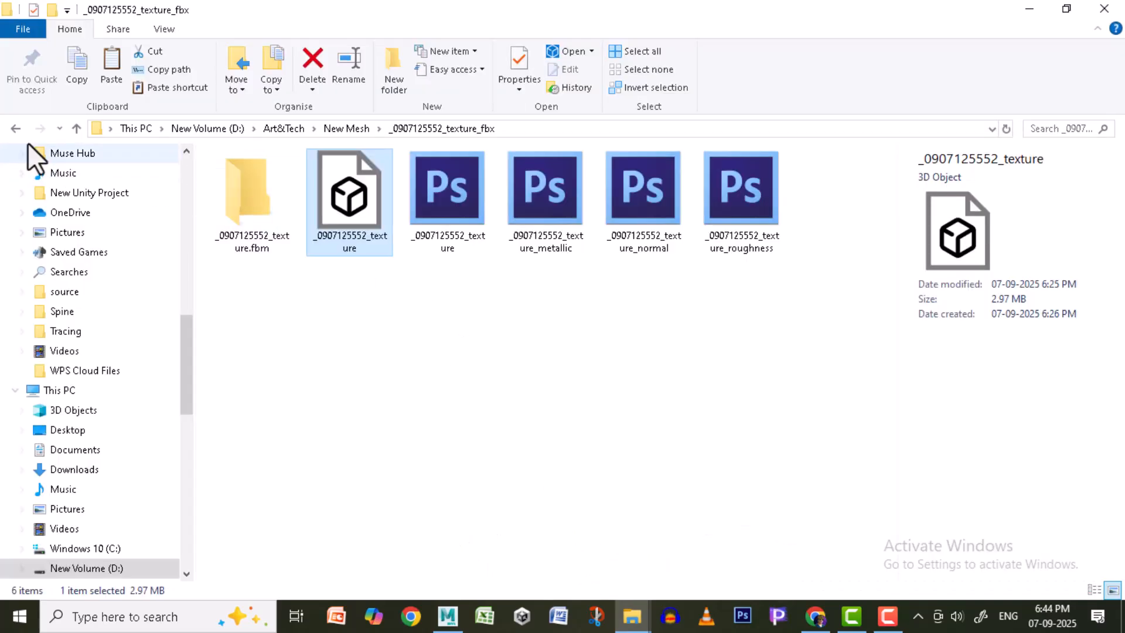
pyautogui.click(17, 130)
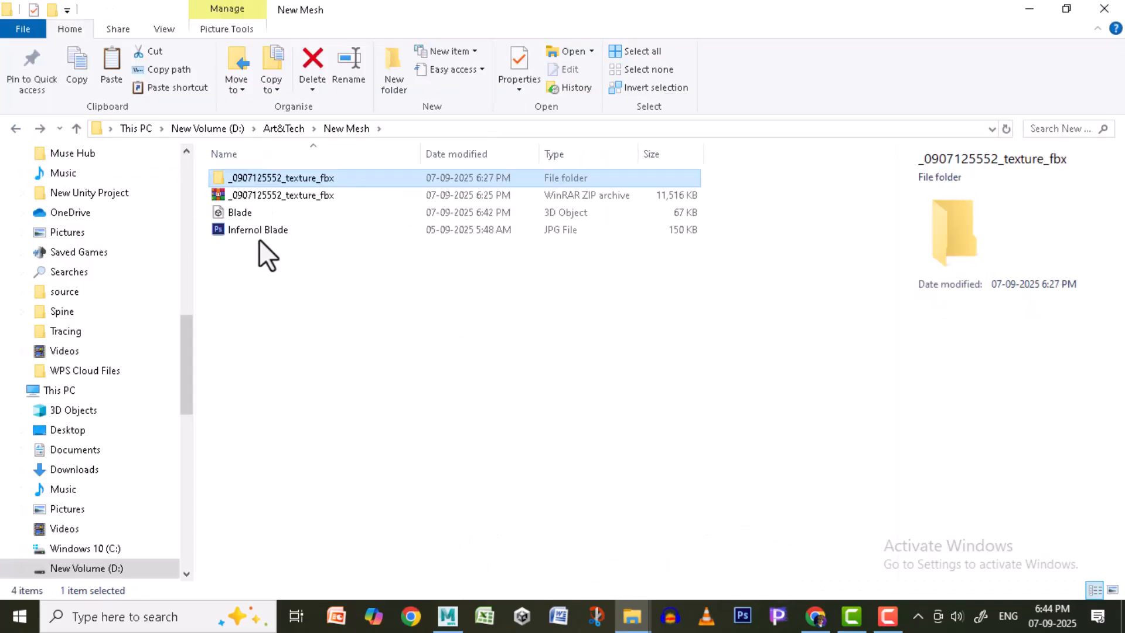
pyautogui.click(216, 213)
pyautogui.moveTo(217, 213); pyautogui.dragTo(460, 385)
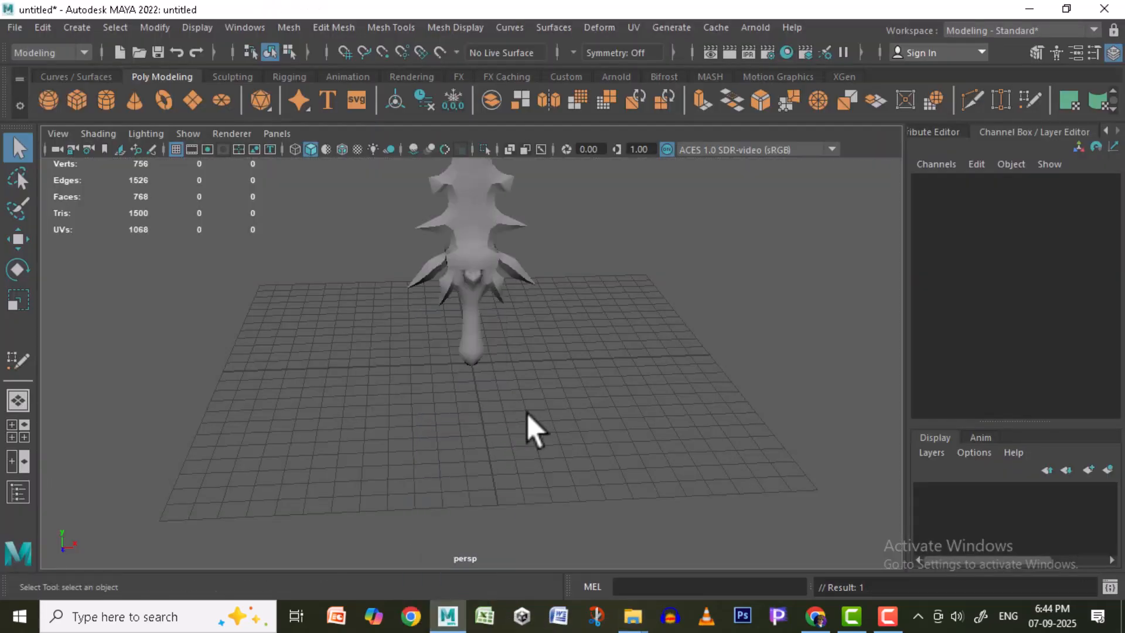
# - Assign the imported MaterialFBXASC046001 phong material to the original Blade mesh through the Hypershade
pyautogui.click(459, 210)
pyautogui.keyDown('alt'); pyautogui.moveTo(580, 287); pyautogui.dragTo(571, 463, button='middle'); pyautogui.keyUp('alt')
pyautogui.keyDown('alt'); pyautogui.moveTo(591, 464); pyautogui.dragTo(579, 470); pyautogui.keyUp('alt')
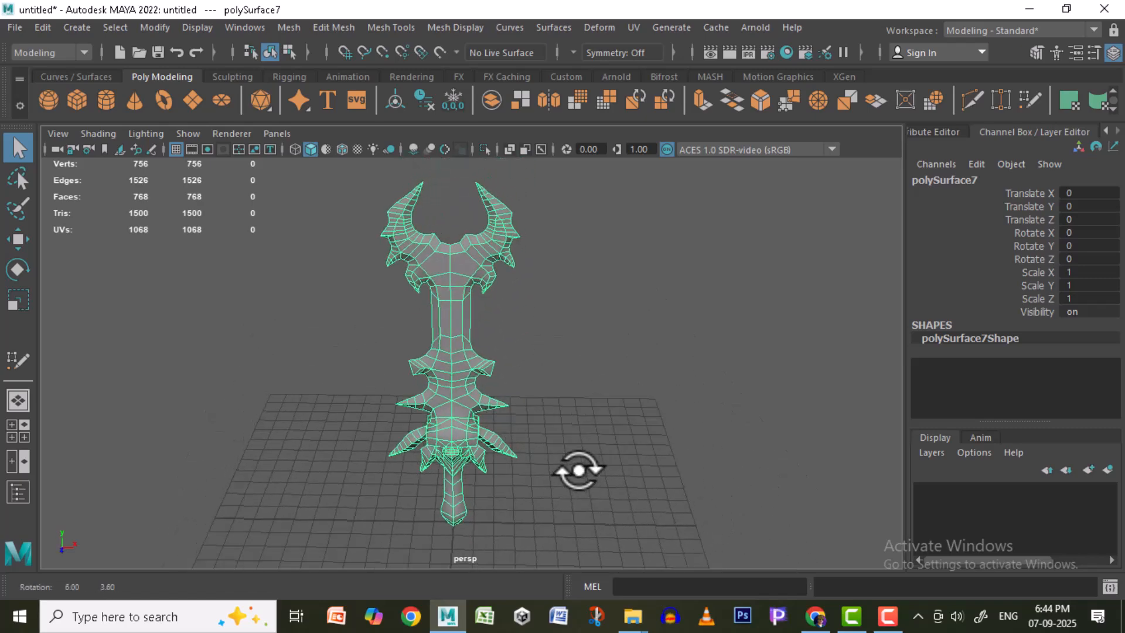
pyautogui.click(786, 52)
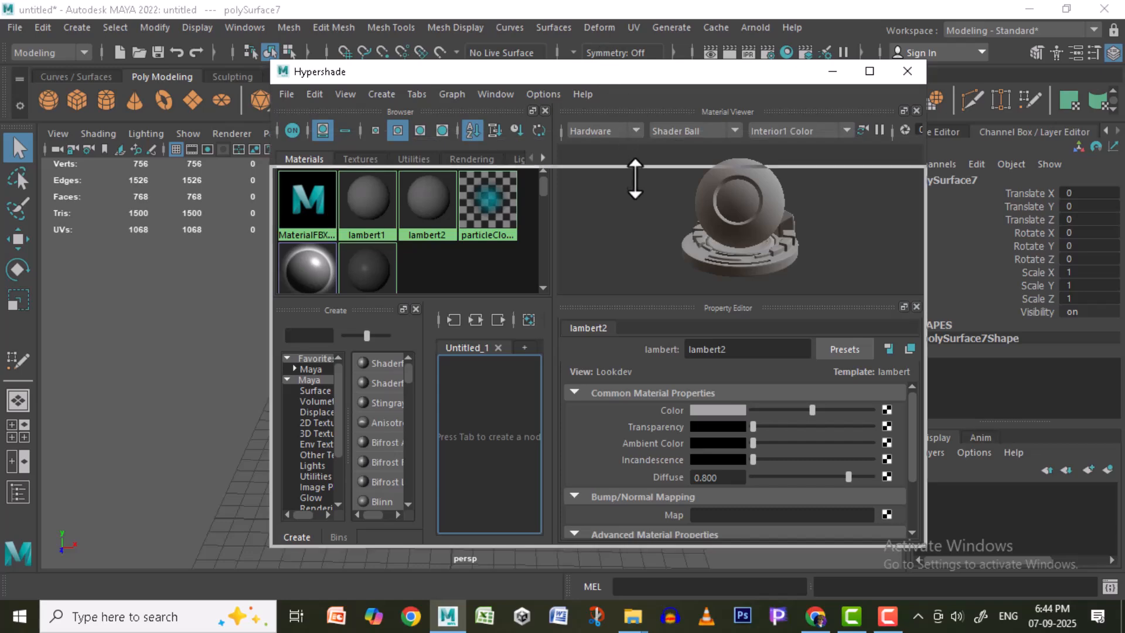
pyautogui.moveTo(634, 175); pyautogui.dragTo(627, 176)
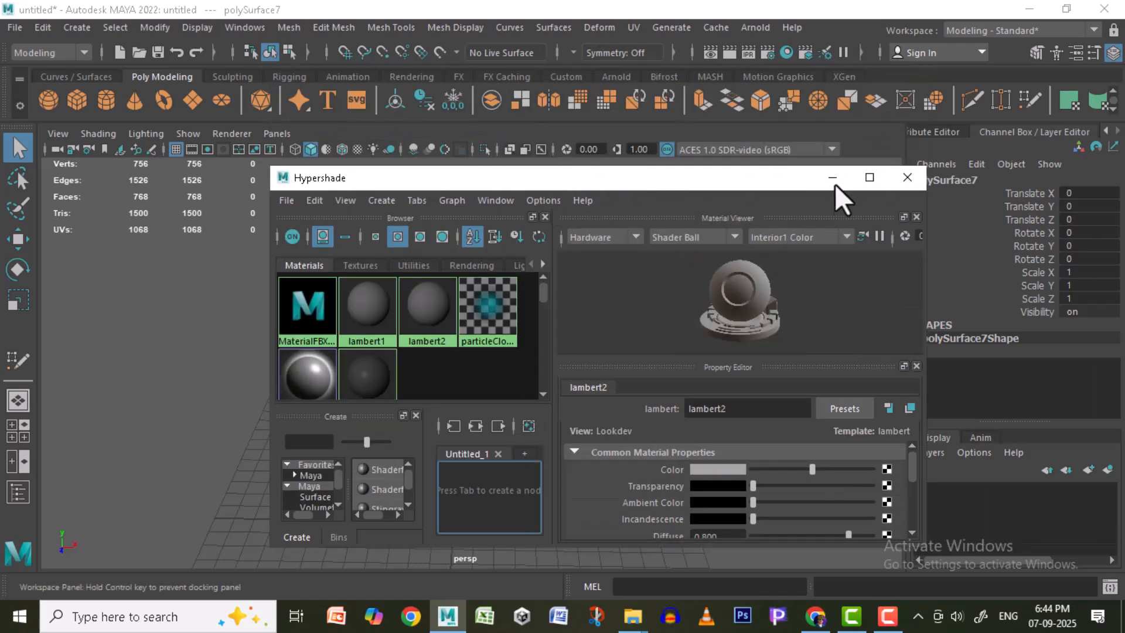
pyautogui.moveTo(545, 183); pyautogui.dragTo(842, 181)
pyautogui.moveTo(600, 312); pyautogui.dragTo(593, 286, button='right')
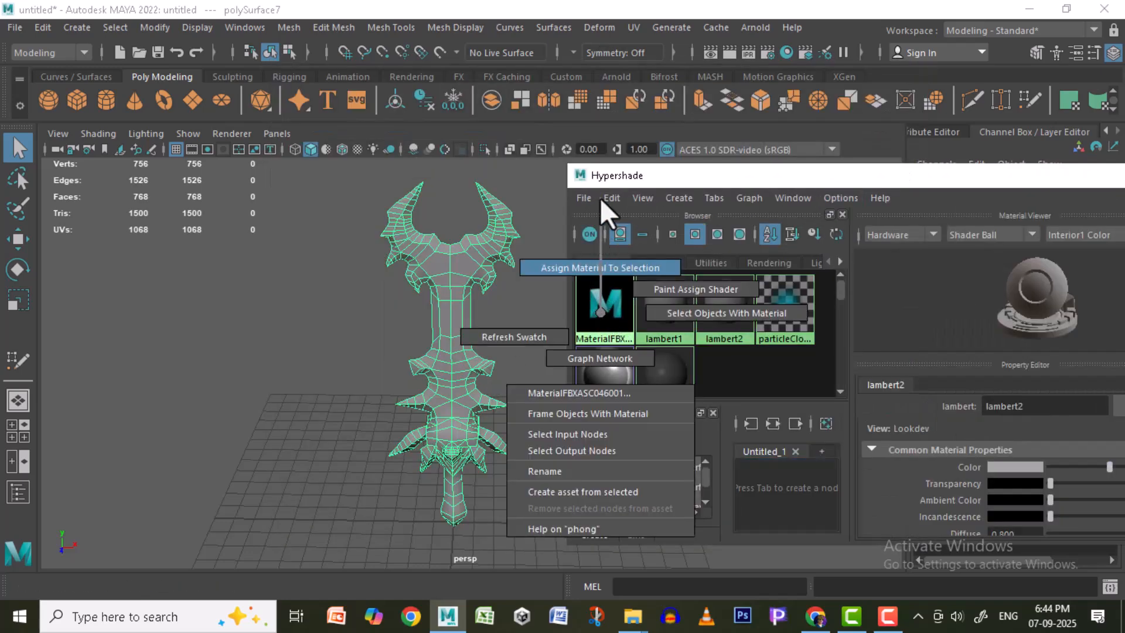
pyautogui.moveTo(601, 198); pyautogui.dragTo(600, 198, button='right')
pyautogui.moveTo(969, 181); pyautogui.dragTo(623, 224)
pyautogui.click(783, 219)
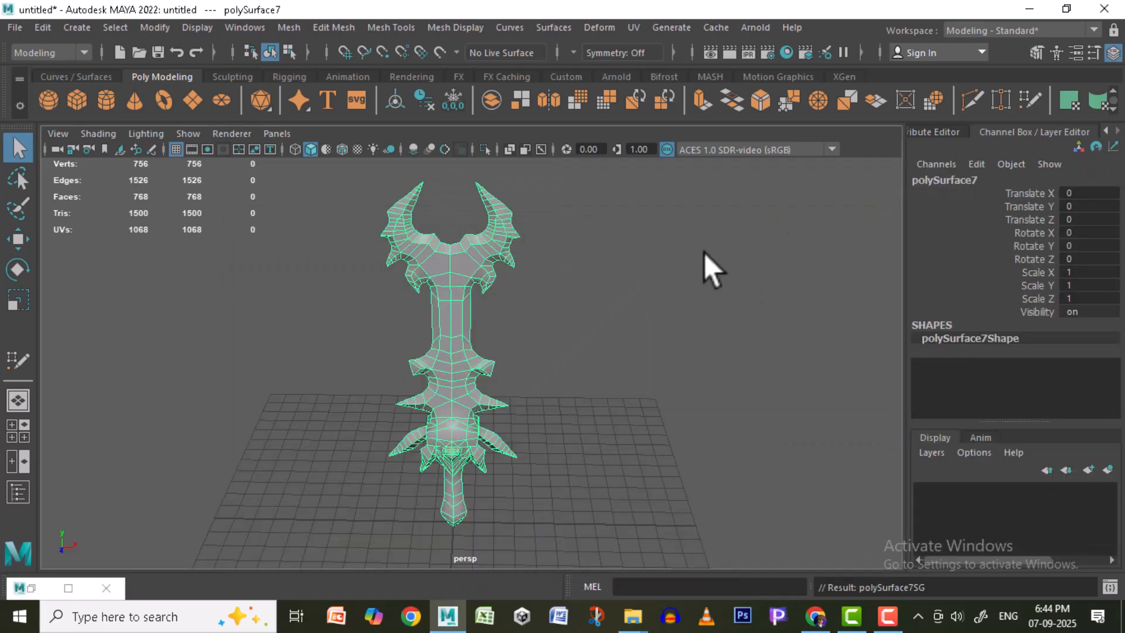
# - Display textures on the original sword and examine its blade, guard and gems from several angles
pyautogui.press('6')
pyautogui.click(621, 314)
pyautogui.keyDown('alt'); pyautogui.moveTo(553, 340); pyautogui.dragTo(575, 276); pyautogui.keyUp('alt')
pyautogui.keyDown('alt'); pyautogui.moveTo(575, 282); pyautogui.dragTo(594, 328, button='middle'); pyautogui.keyUp('alt')
pyautogui.keyDown('alt'); pyautogui.moveTo(610, 370); pyautogui.dragTo(284, 386); pyautogui.keyUp('alt')
pyautogui.scroll(3, 462, 404)
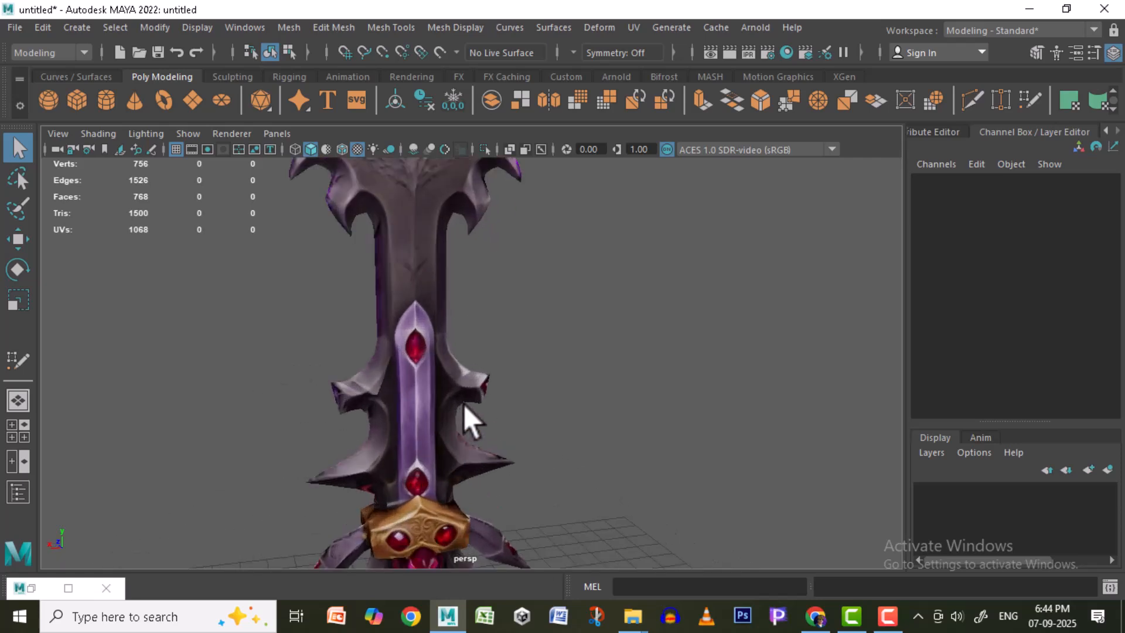
pyautogui.keyDown('alt'); pyautogui.moveTo(446, 346); pyautogui.dragTo(557, 509, button='middle'); pyautogui.keyUp('alt')
pyautogui.keyDown('alt'); pyautogui.moveTo(527, 445); pyautogui.dragTo(774, 394); pyautogui.keyUp('alt')
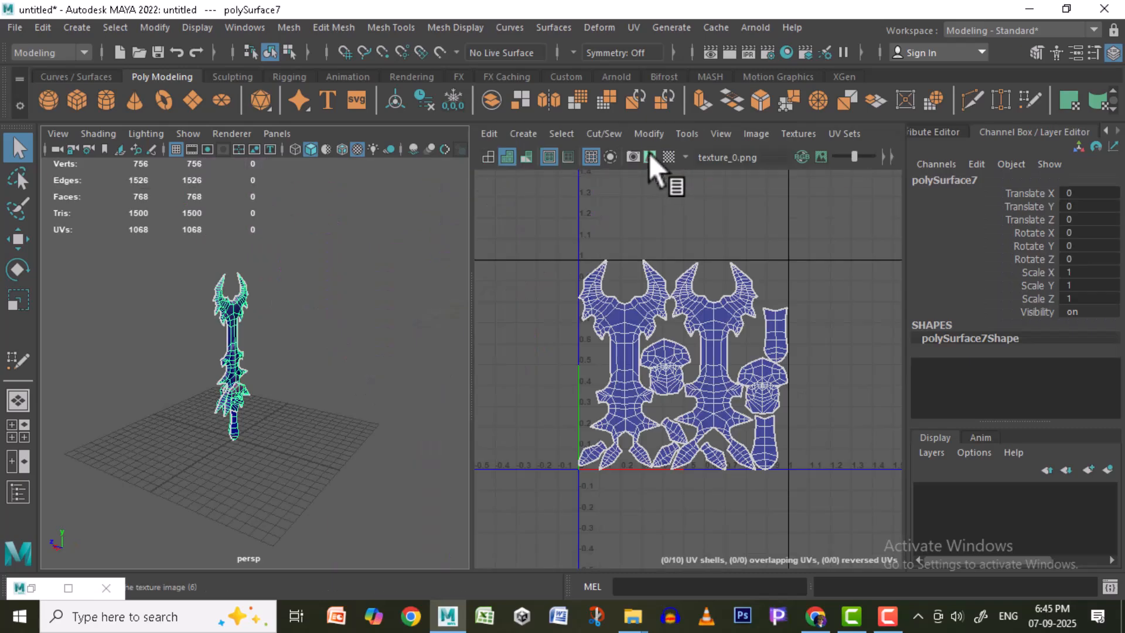
# - Show texture_0.png behind the sword's UV shells, turn off the shell shading and examine how the texture fits the UV layout
pyautogui.click(649, 156)
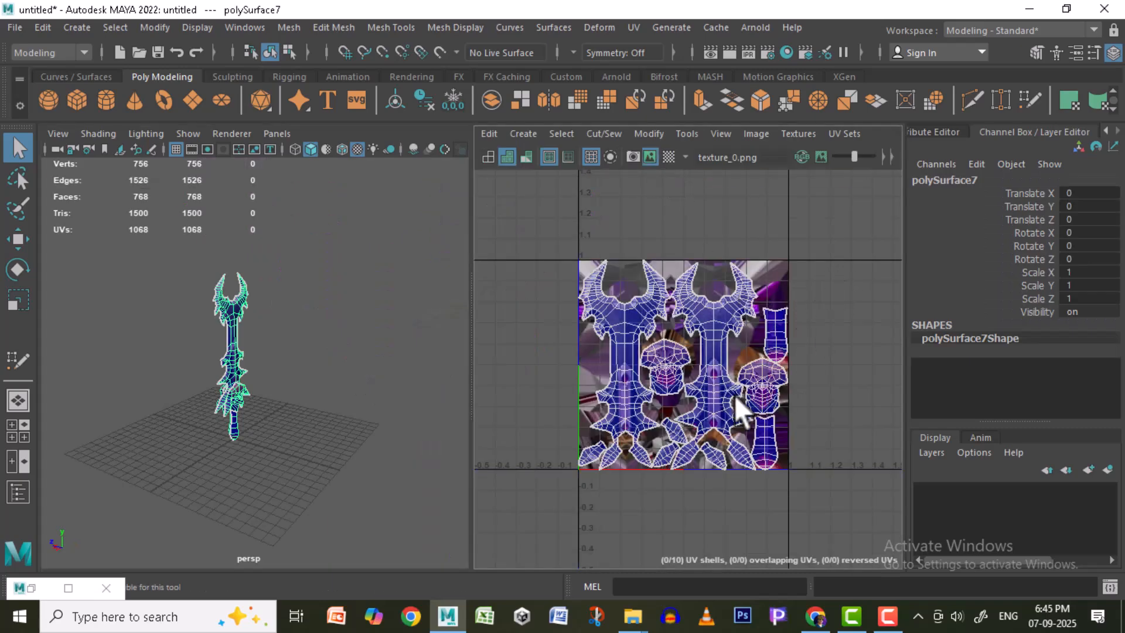
pyautogui.scroll(3, 722, 400)
pyautogui.scroll(-2, 714, 401)
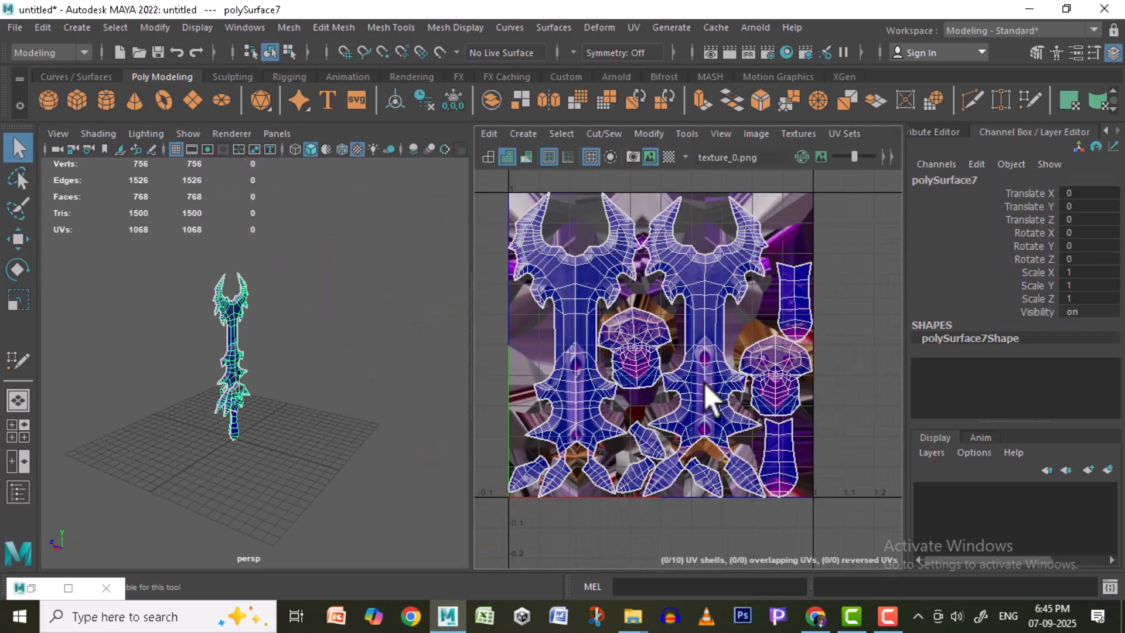
pyautogui.scroll(2, 656, 358)
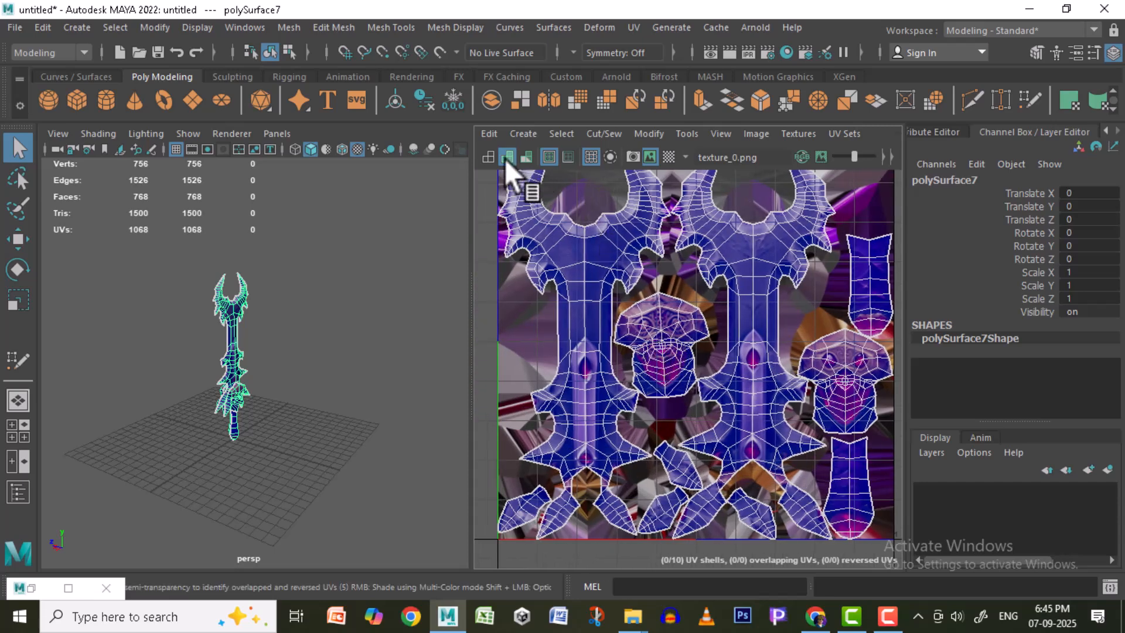
pyautogui.click(490, 156)
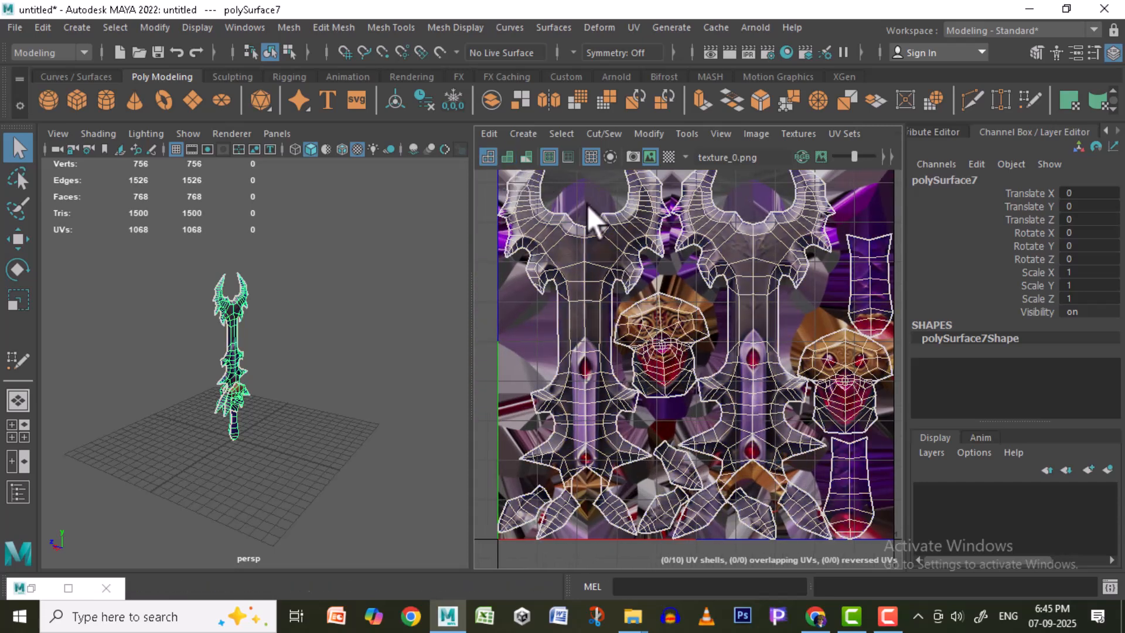
pyautogui.keyDown('alt'); pyautogui.moveTo(679, 376); pyautogui.dragTo(780, 431, button='middle'); pyautogui.keyUp('alt')
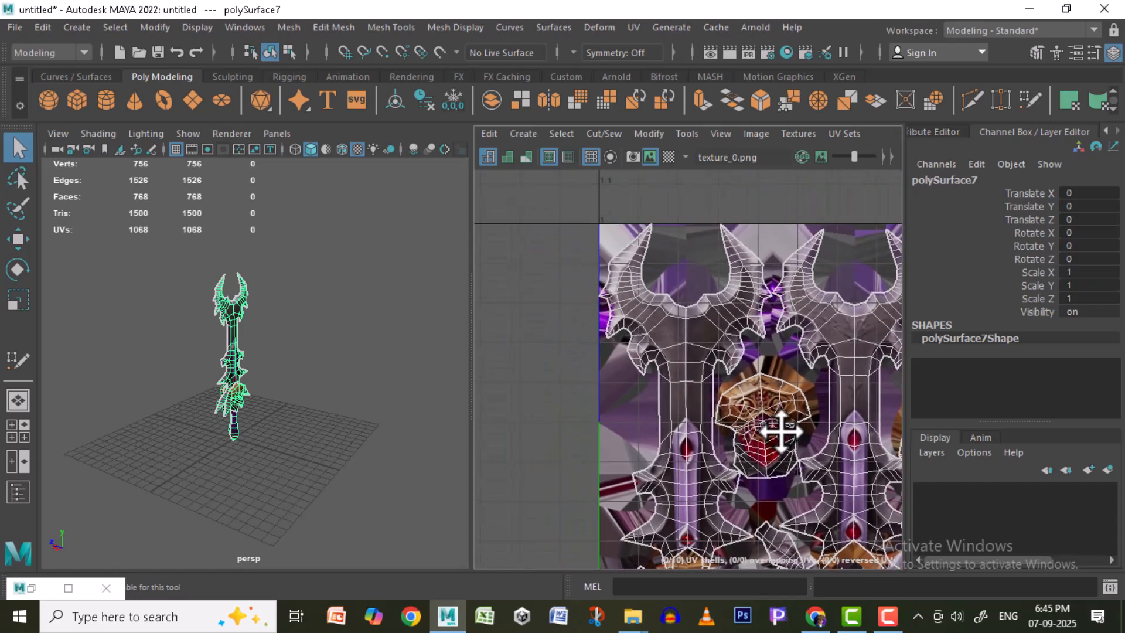
pyautogui.scroll(4, 742, 353)
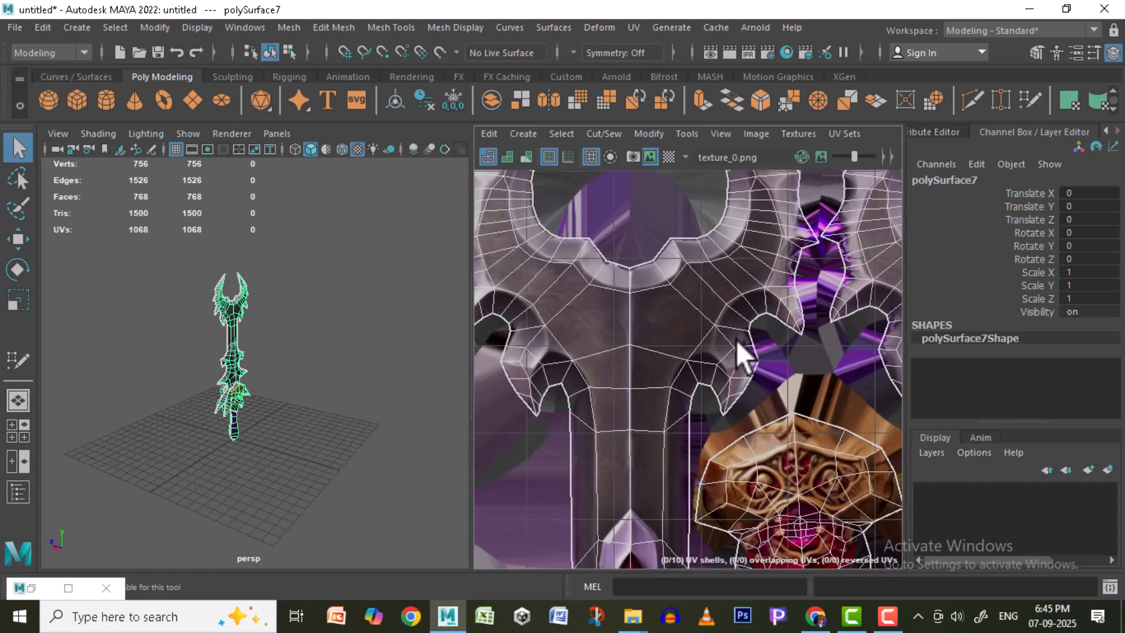
# - Select all the sword's UVs in the UV editor and hide the mesh to isolate texture_0.png
pyautogui.scroll(2, 742, 353)
pyautogui.scroll(-5, 742, 353)
pyautogui.keyDown('alt'); pyautogui.moveTo(761, 377); pyautogui.dragTo(703, 301, button='middle'); pyautogui.keyUp('alt')
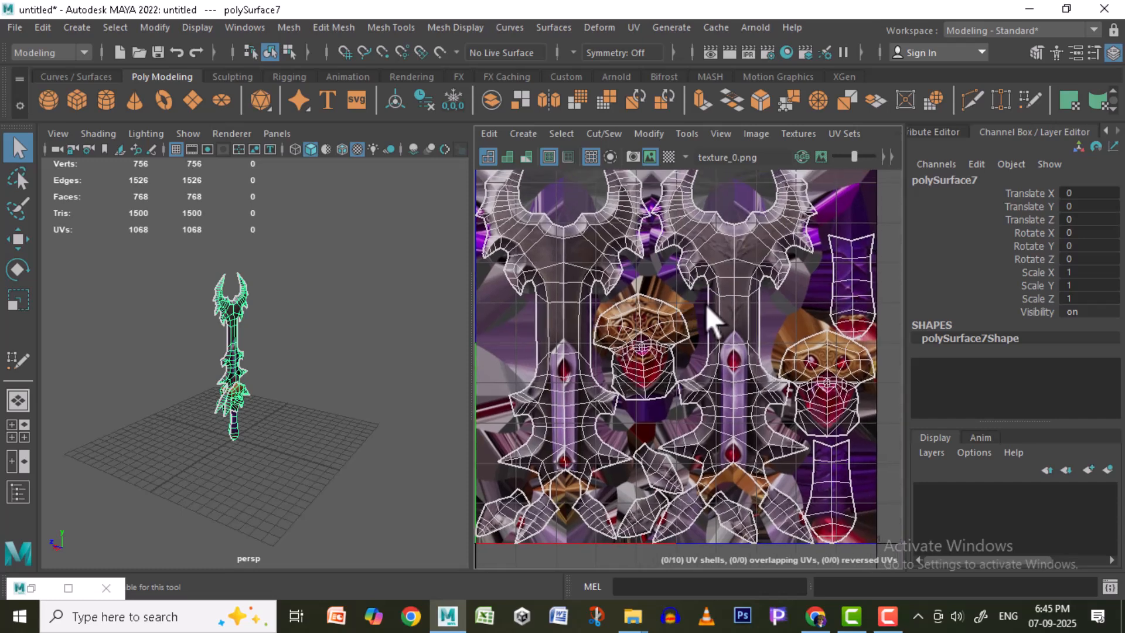
pyautogui.scroll(-3, 711, 317)
pyautogui.rightClick(752, 237)
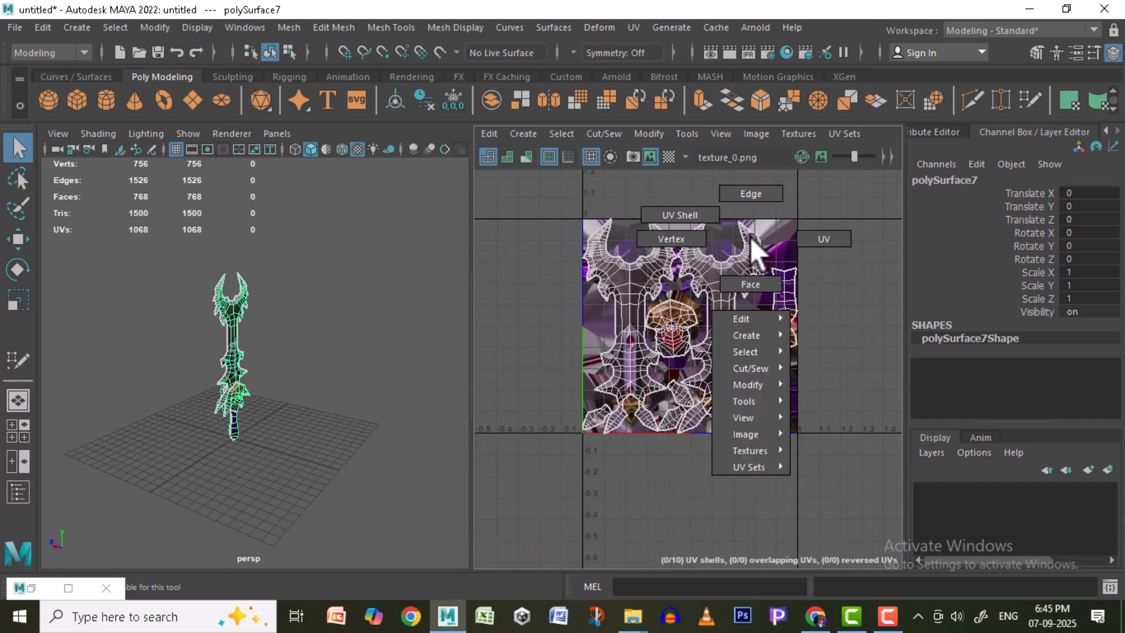
pyautogui.click(844, 238)
pyautogui.moveTo(894, 177); pyautogui.dragTo(540, 483)
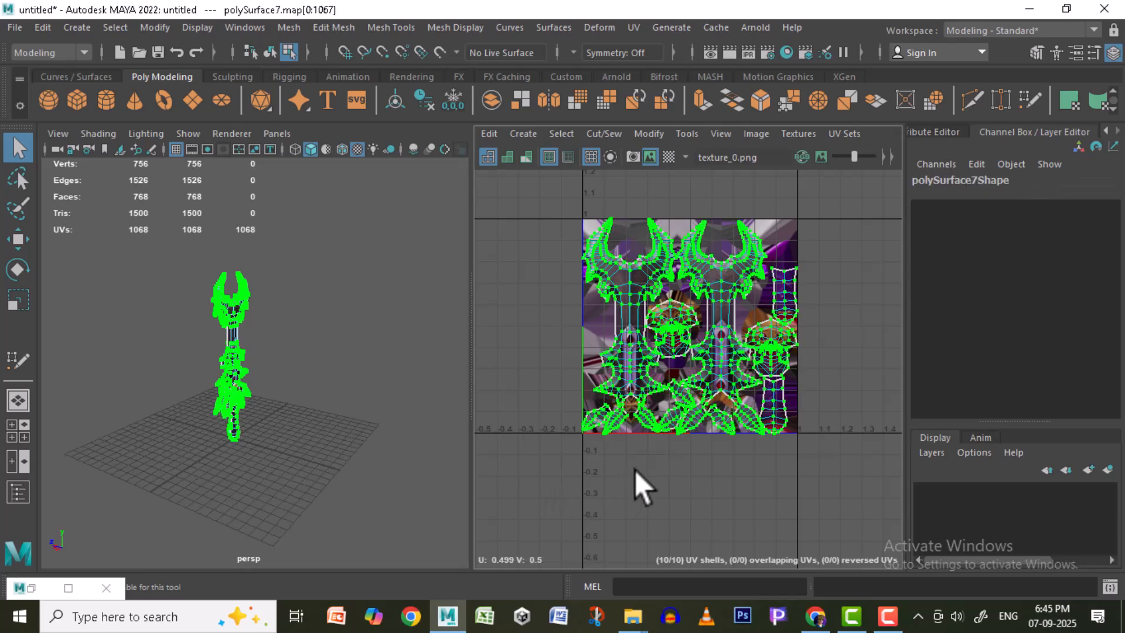
pyautogui.hotkey('ctrl', 'h')
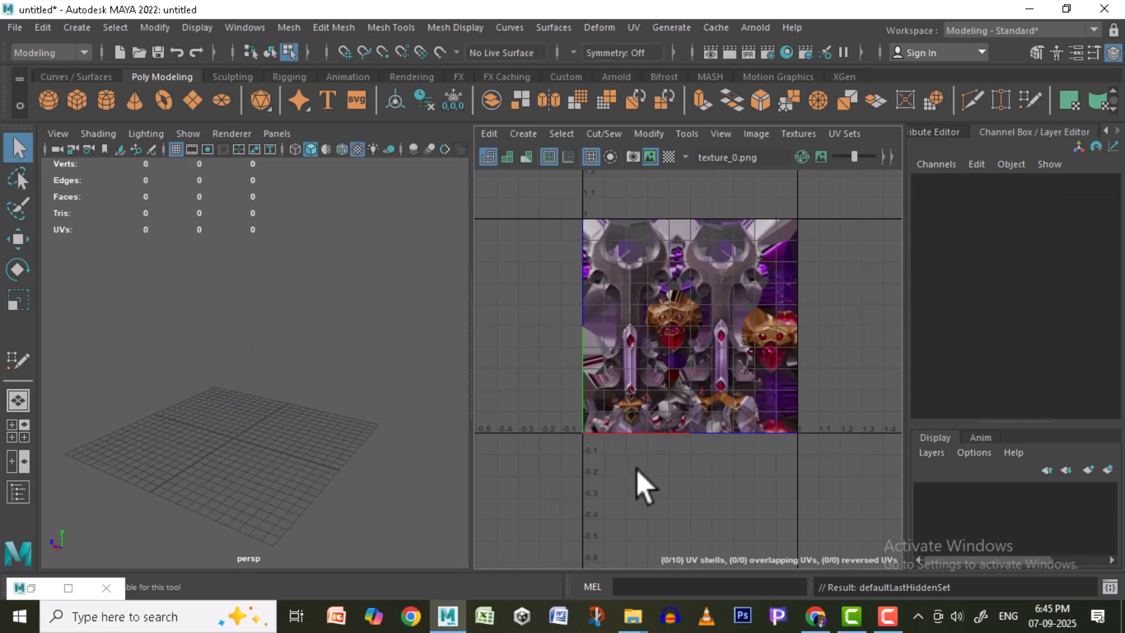
# - Turn off the texture borders and grid in the UV editor and examine the bare texture
pyautogui.scroll(3, 756, 333)
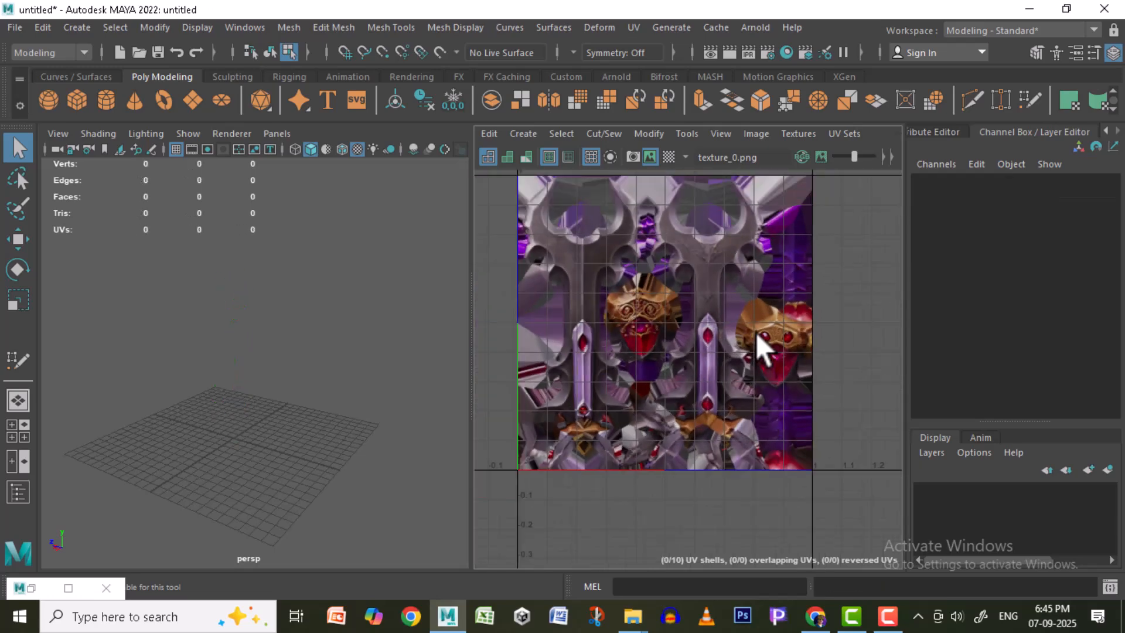
pyautogui.click(549, 159)
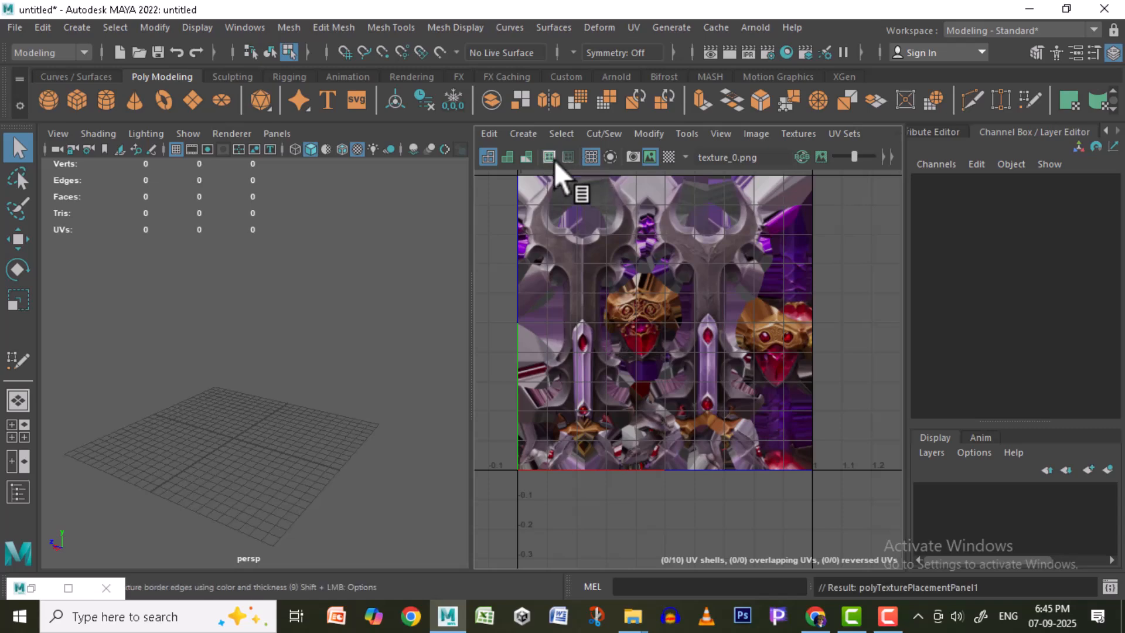
pyautogui.click(594, 160)
pyautogui.keyDown('alt'); pyautogui.moveTo(655, 192); pyautogui.dragTo(718, 233, button='middle'); pyautogui.keyUp('alt')
pyautogui.scroll(1, 718, 234)
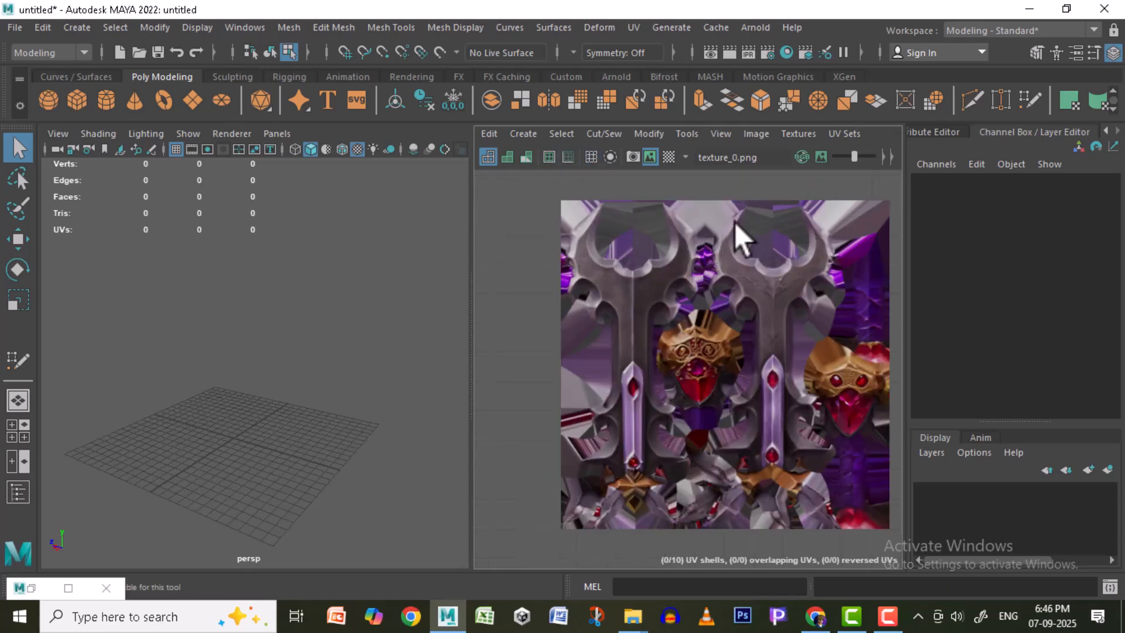
# - Undo the hiding of the sword and return to the single perspective view with the UV selection cleared
pyautogui.hotkey('ctrl', 'z')
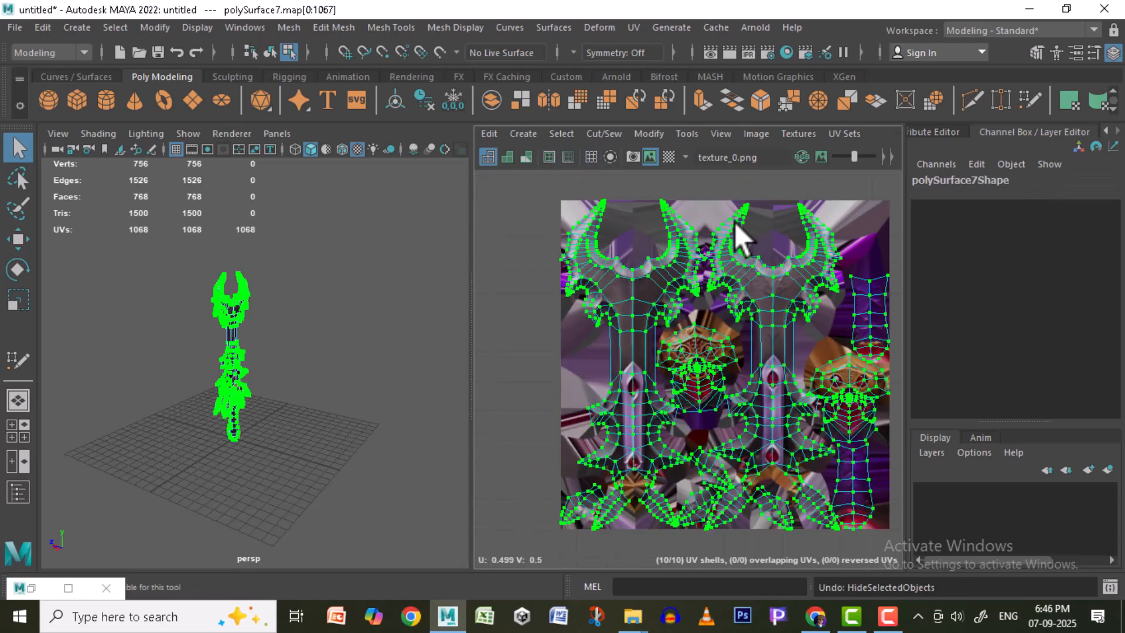
pyautogui.click(516, 202)
pyautogui.keyDown('alt'); pyautogui.moveTo(209, 346); pyautogui.dragTo(176, 381); pyautogui.keyUp('alt')
pyautogui.click(20, 393)
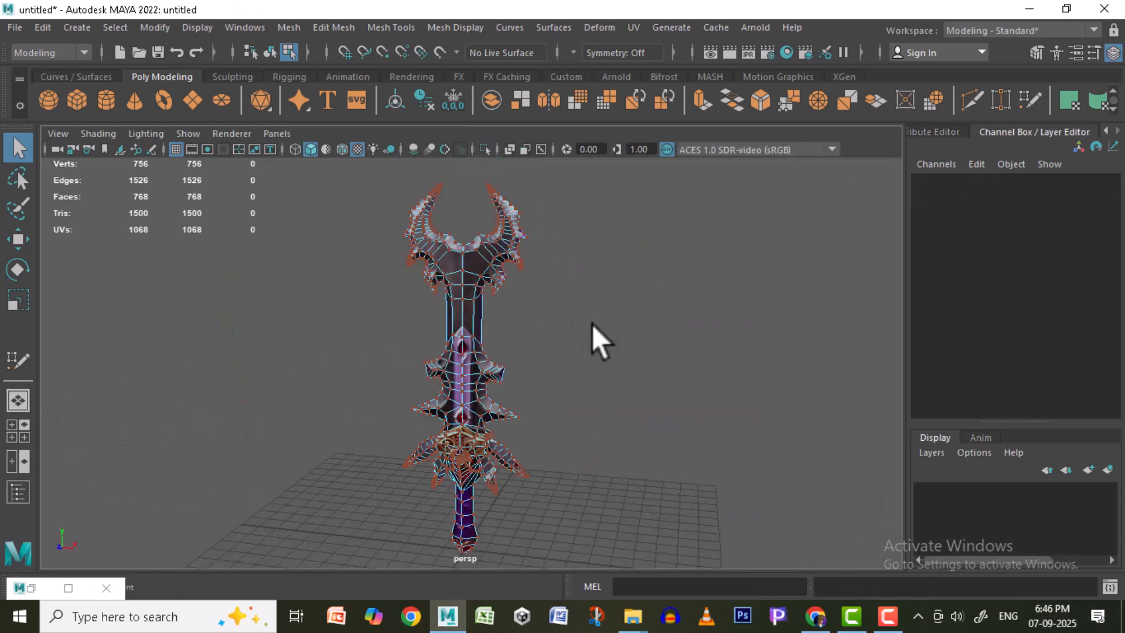
# - Leave component mode and examine the whole textured sword from the front
pyautogui.press('F8')
pyautogui.click(597, 320)
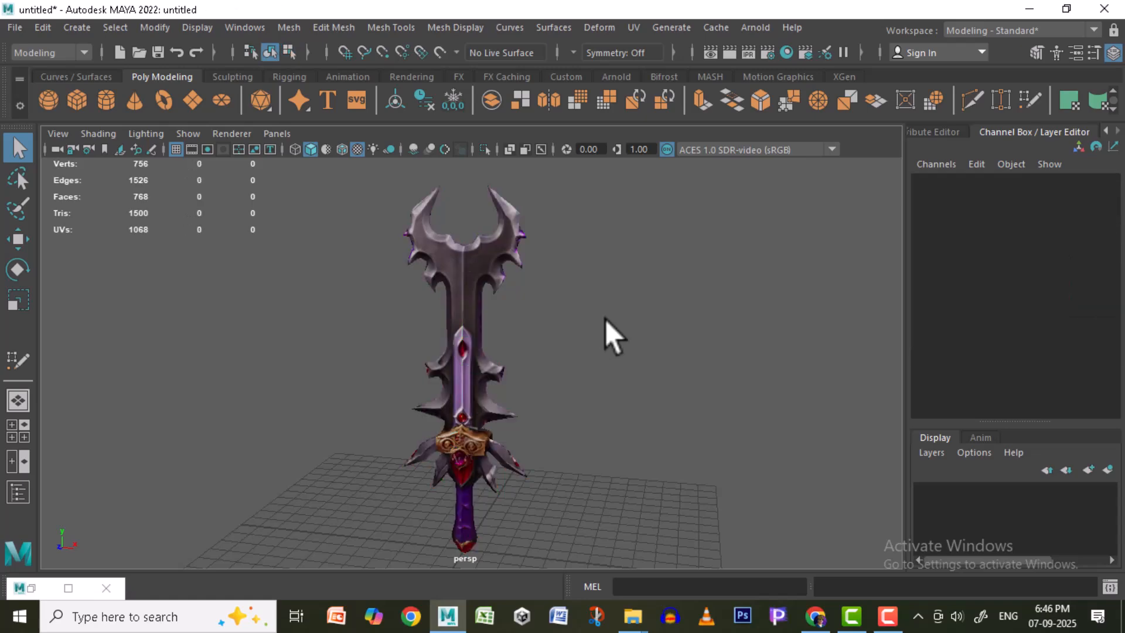
pyautogui.keyDown('alt'); pyautogui.moveTo(603, 318); pyautogui.dragTo(645, 334, button='middle'); pyautogui.keyUp('alt')
pyautogui.moveTo(645, 334)
pyautogui.keyDown('alt'); pyautogui.mouseDown()
pyautogui.moveTo(638, 354)
pyautogui.moveTo(648, 354)
pyautogui.mouseUp(); pyautogui.keyUp('alt')
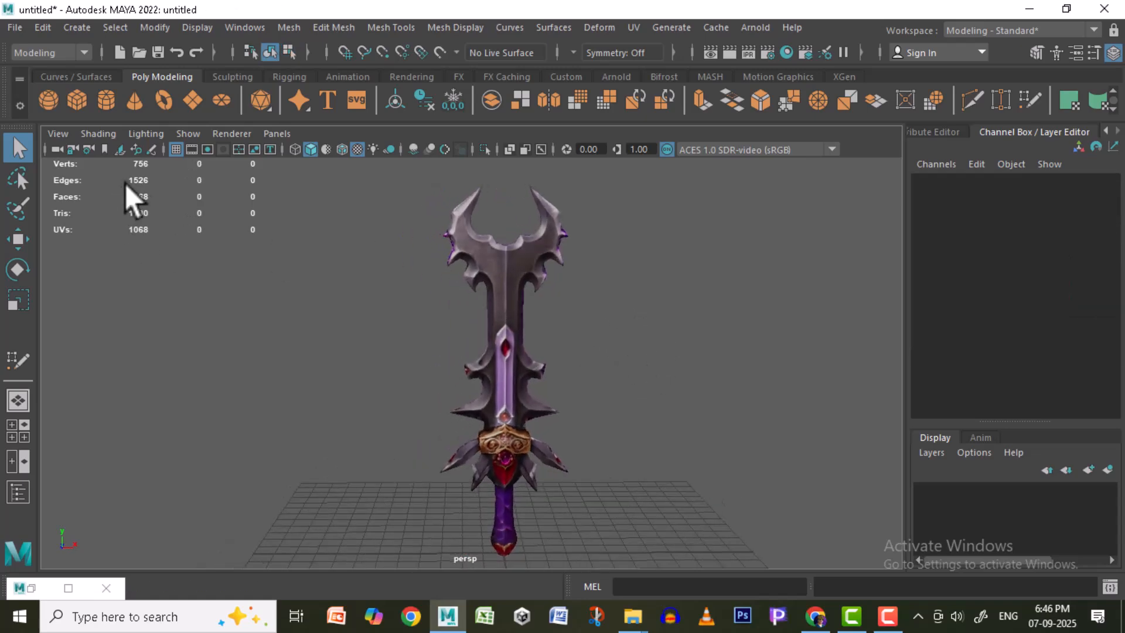
# - Switch the front viewport's lighting to Use Flat Lighting
pyautogui.click(157, 136)
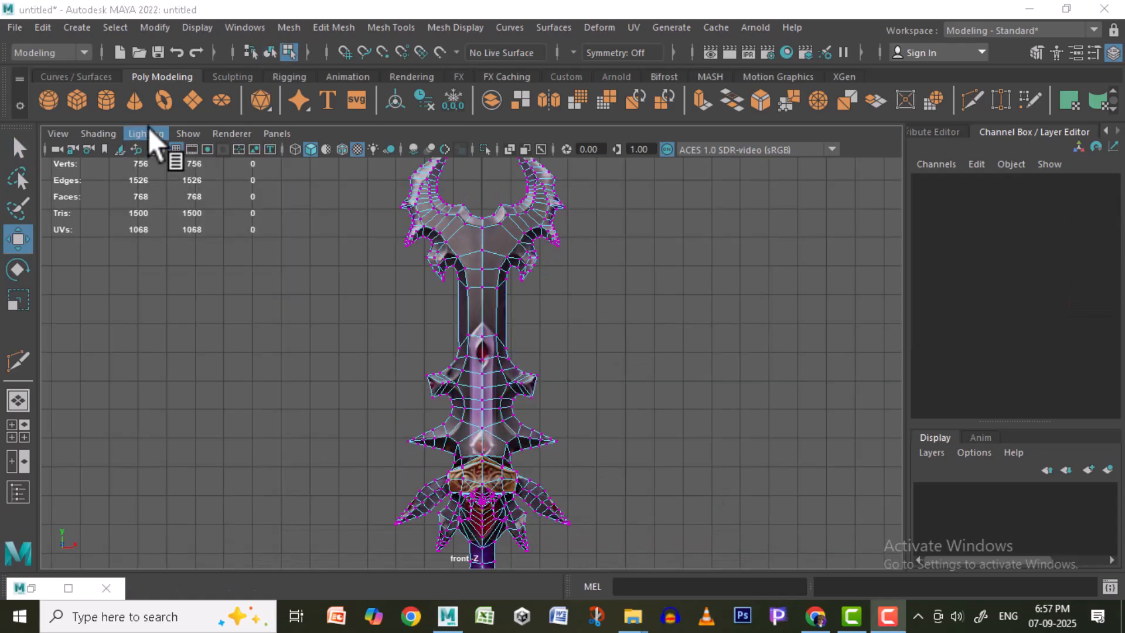
pyautogui.click(147, 135)
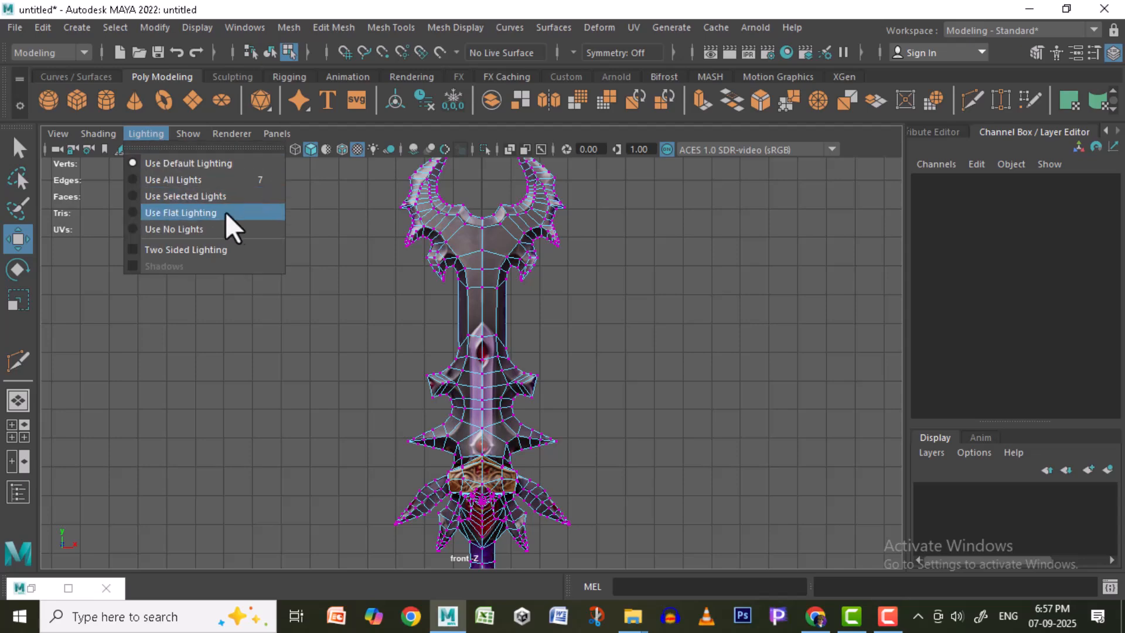
pyautogui.click(216, 212)
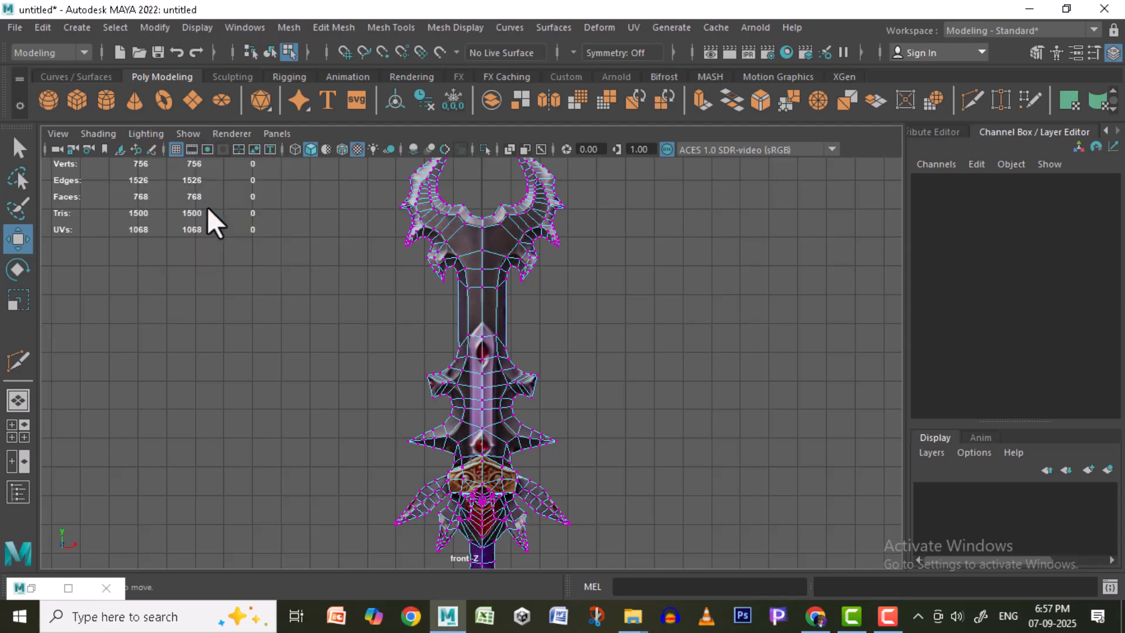
# - Enable Preserve UVs in the Move tool's settings
pyautogui.scroll(6, 745, 299)
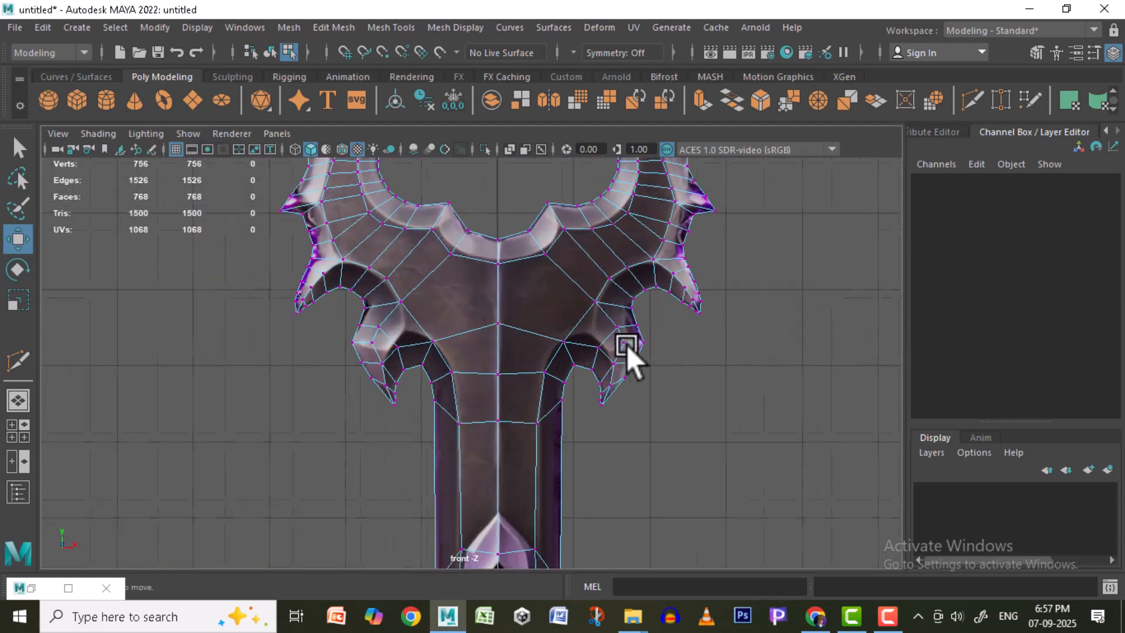
pyautogui.keyDown('alt'); pyautogui.moveTo(673, 299); pyautogui.dragTo(646, 394, button='middle'); pyautogui.keyUp('alt')
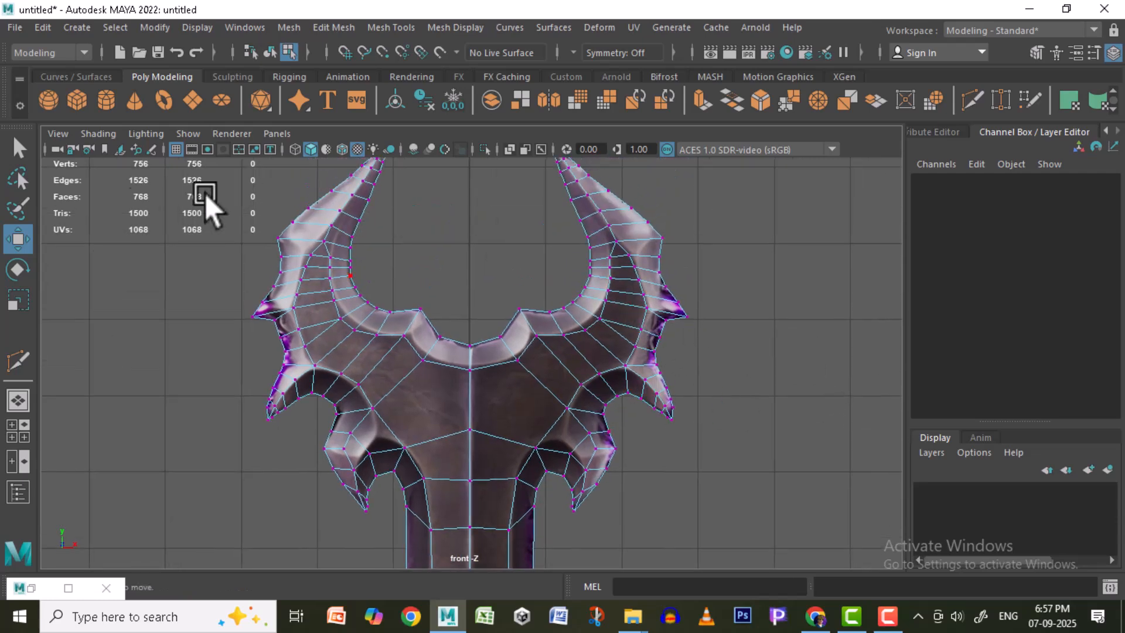
pyautogui.doubleClick(18, 235)
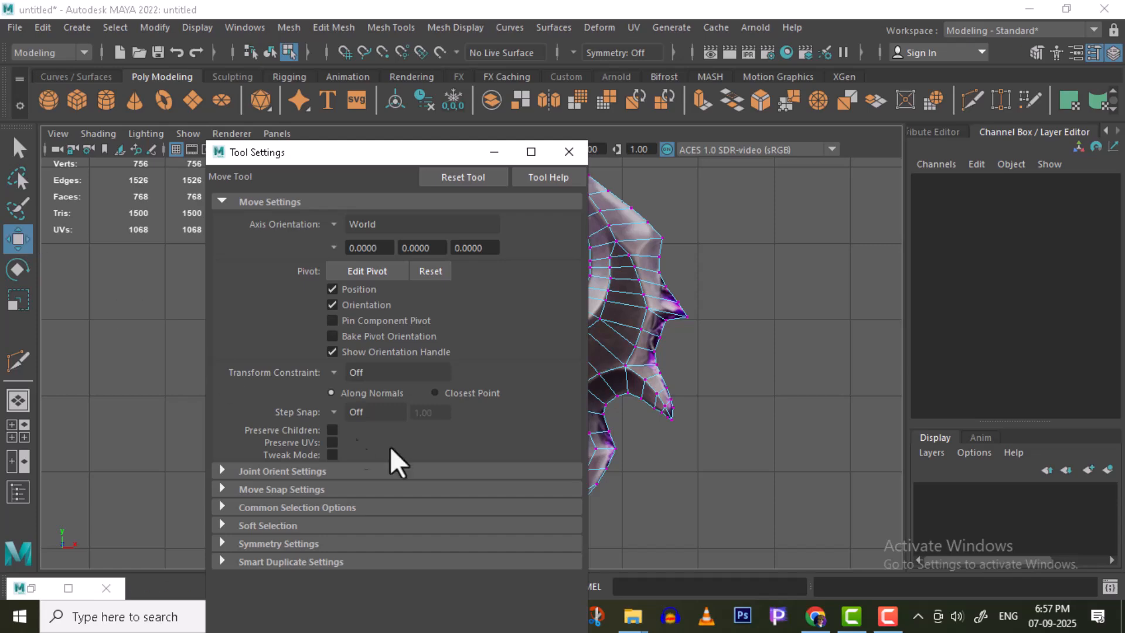
pyautogui.click(332, 442)
pyautogui.moveTo(410, 153); pyautogui.dragTo(398, 38)
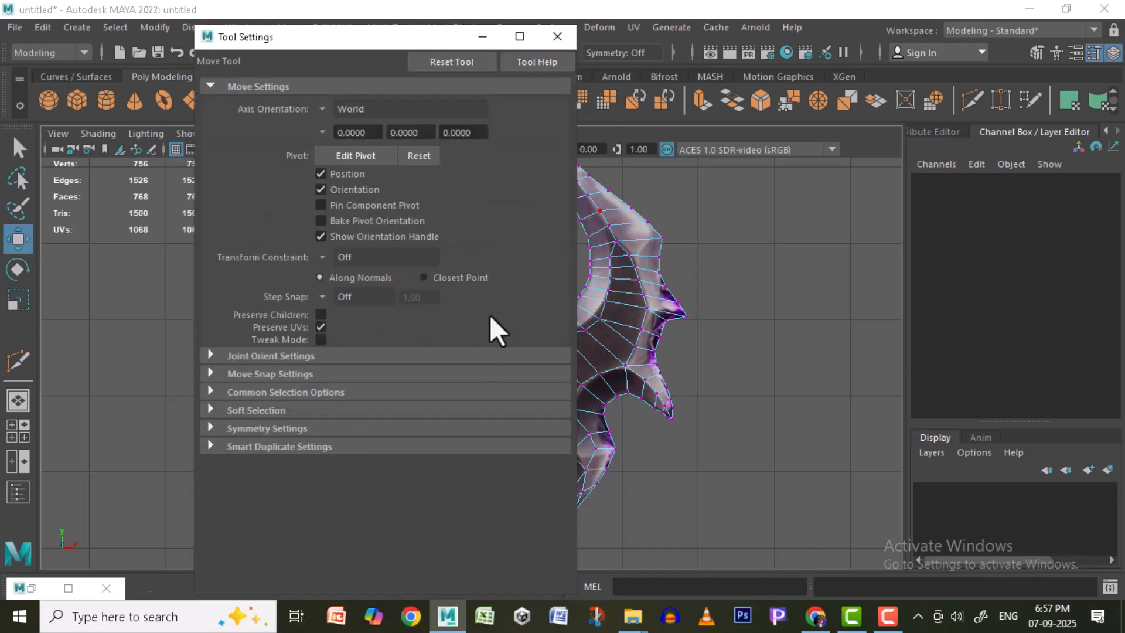
pyautogui.click(557, 38)
# - Multi-Cut an edge from the blade head's upper centre vertex to the right notch edge and move the new vertex onto the painted notch corner
pyautogui.click(973, 103)
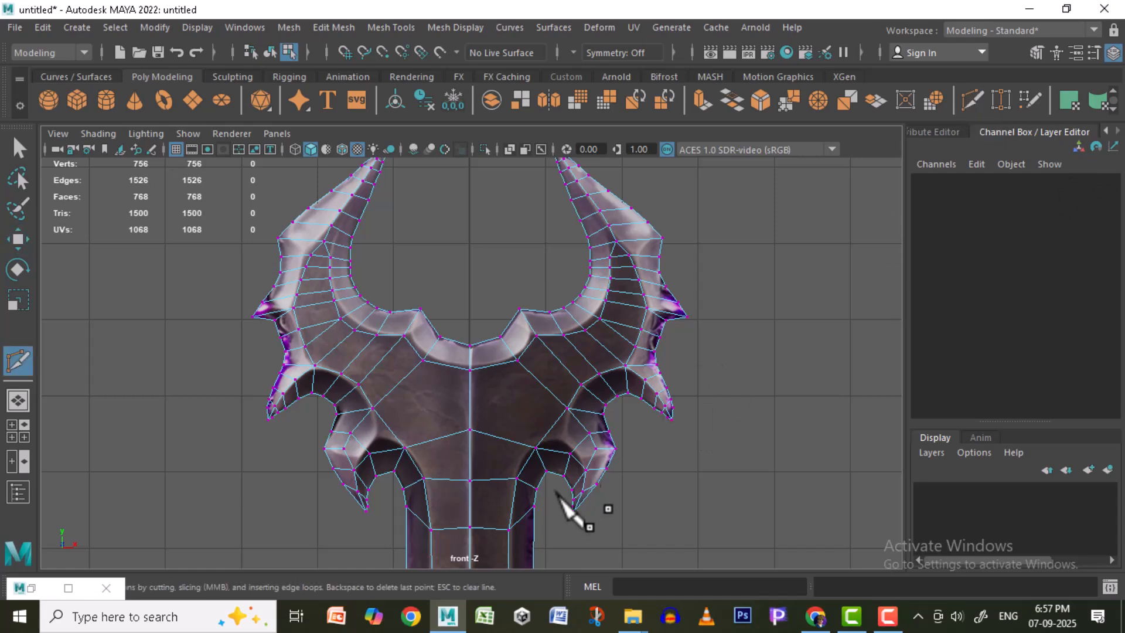
pyautogui.click(470, 369)
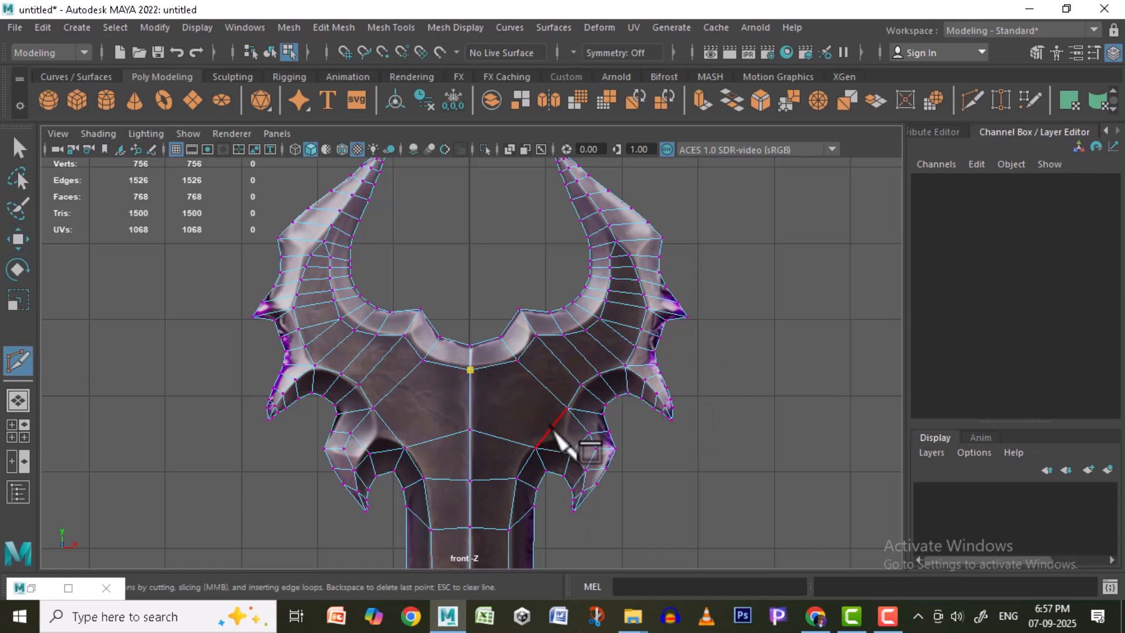
pyautogui.click(550, 429)
pyautogui.scroll(3, 690, 467)
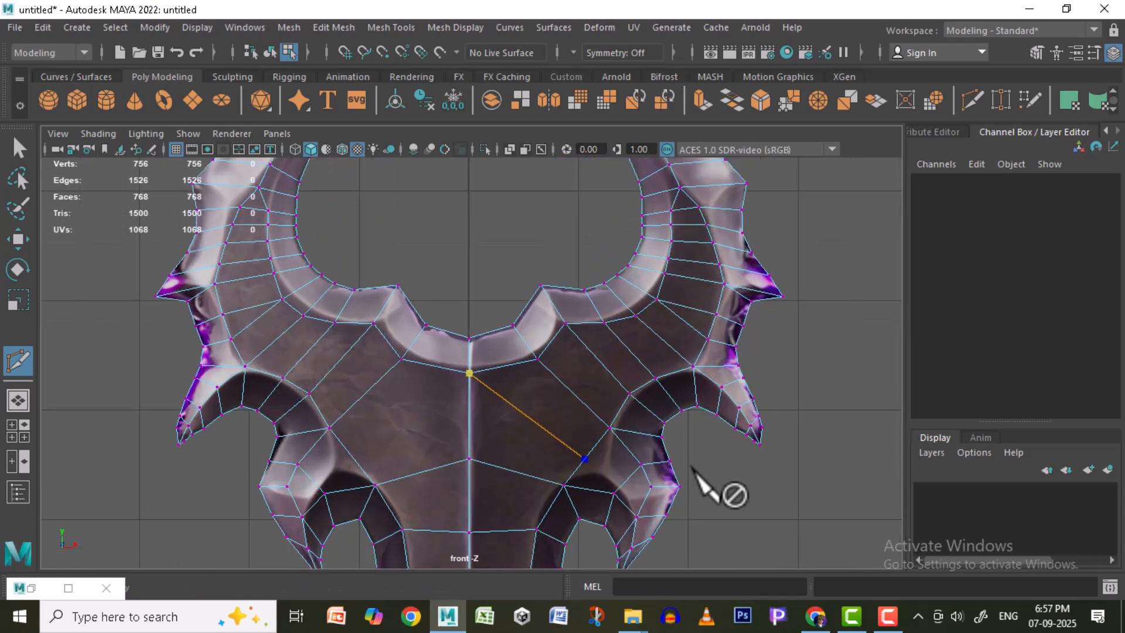
pyautogui.press('w')
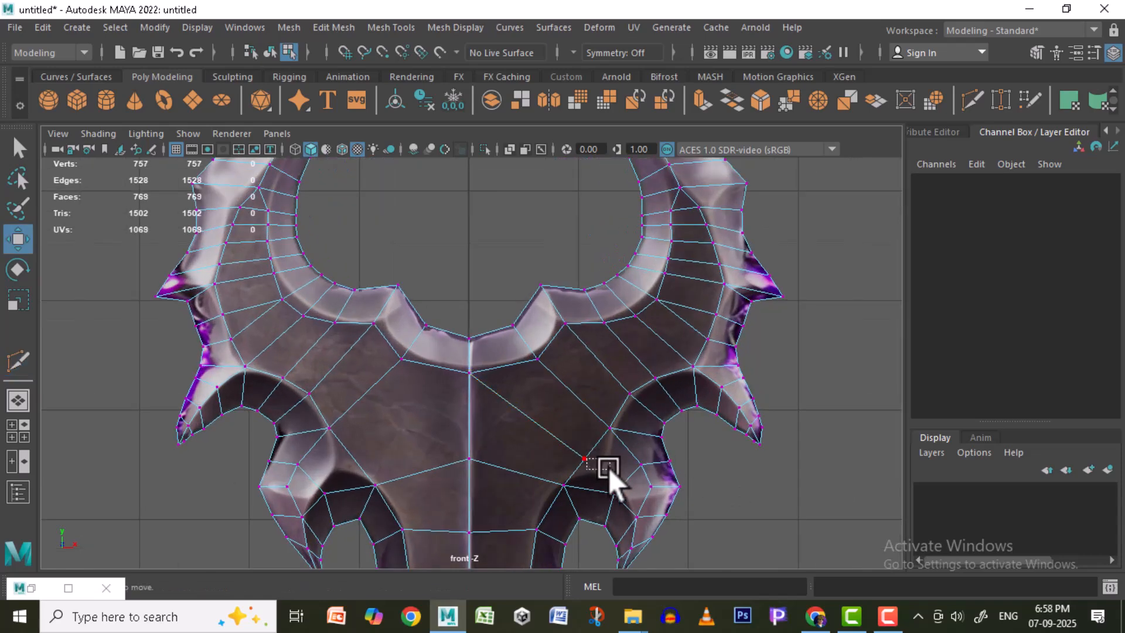
pyautogui.click(585, 459)
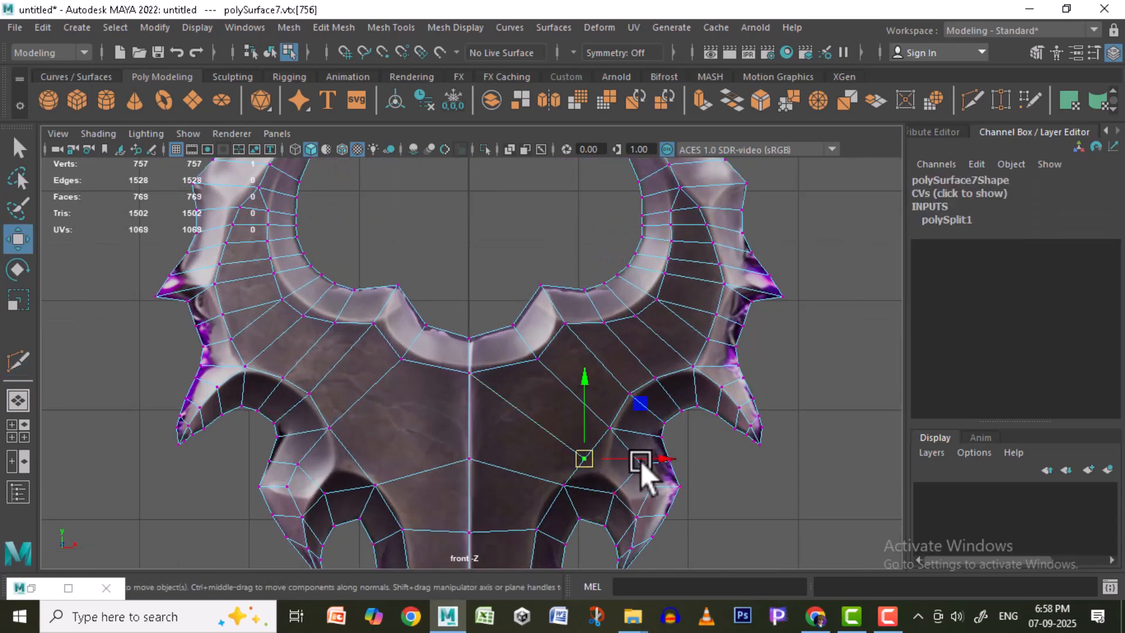
pyautogui.moveTo(586, 459); pyautogui.dragTo(608, 473)
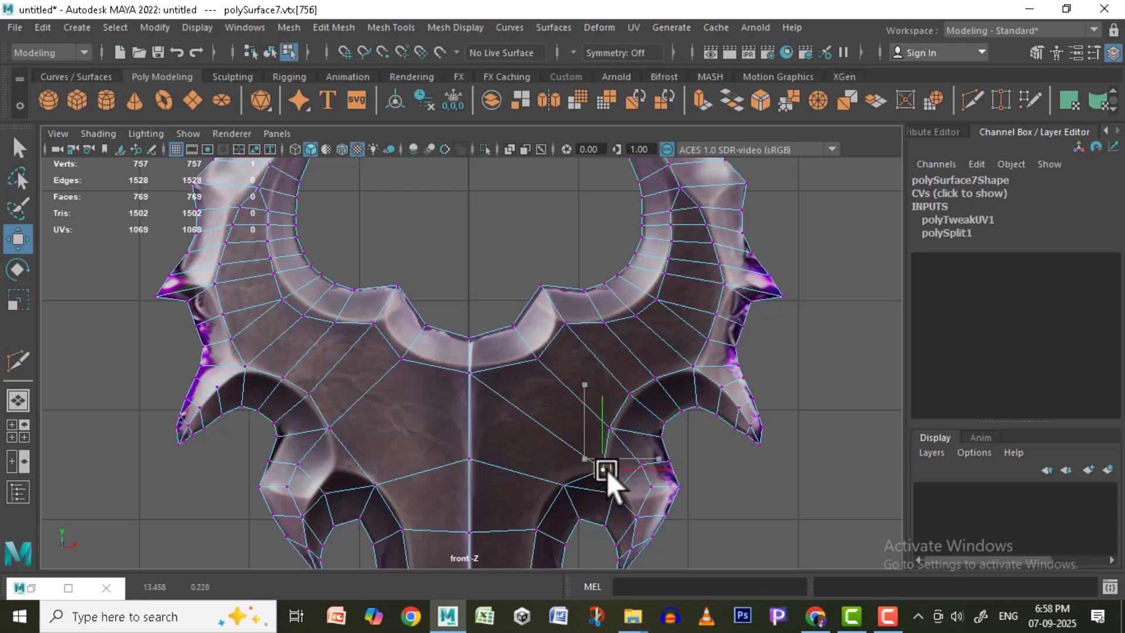
# - Move the inner-rim vertices of the blade head's right horn to follow the painted bevel line
pyautogui.scroll(2, 778, 471)
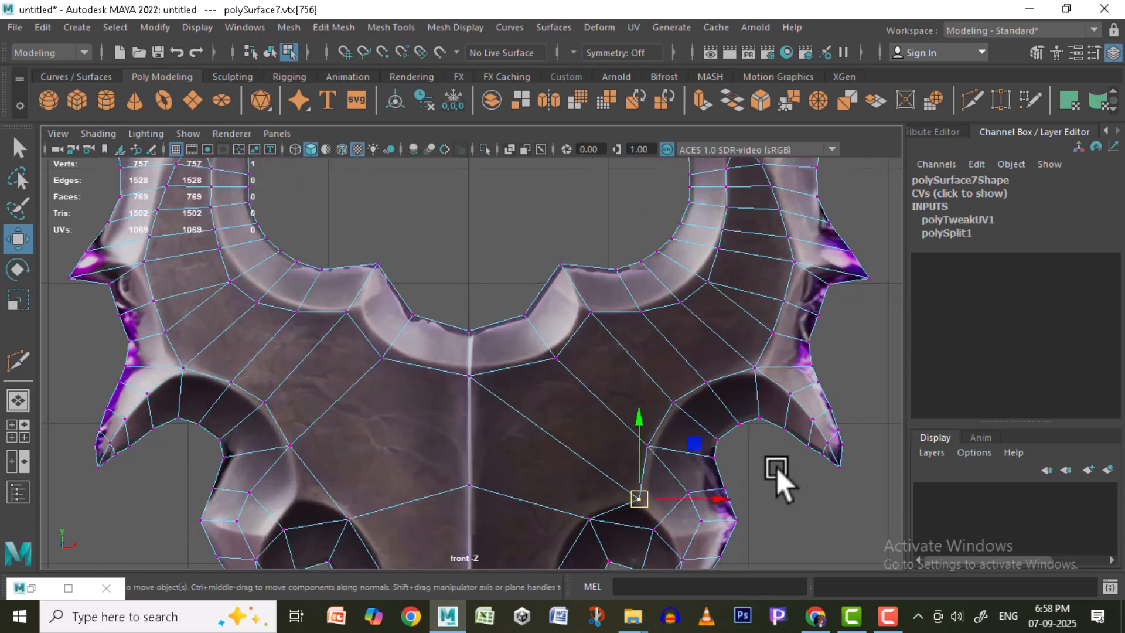
pyautogui.keyDown('shift'); pyautogui.click(693, 306); pyautogui.keyUp('shift')
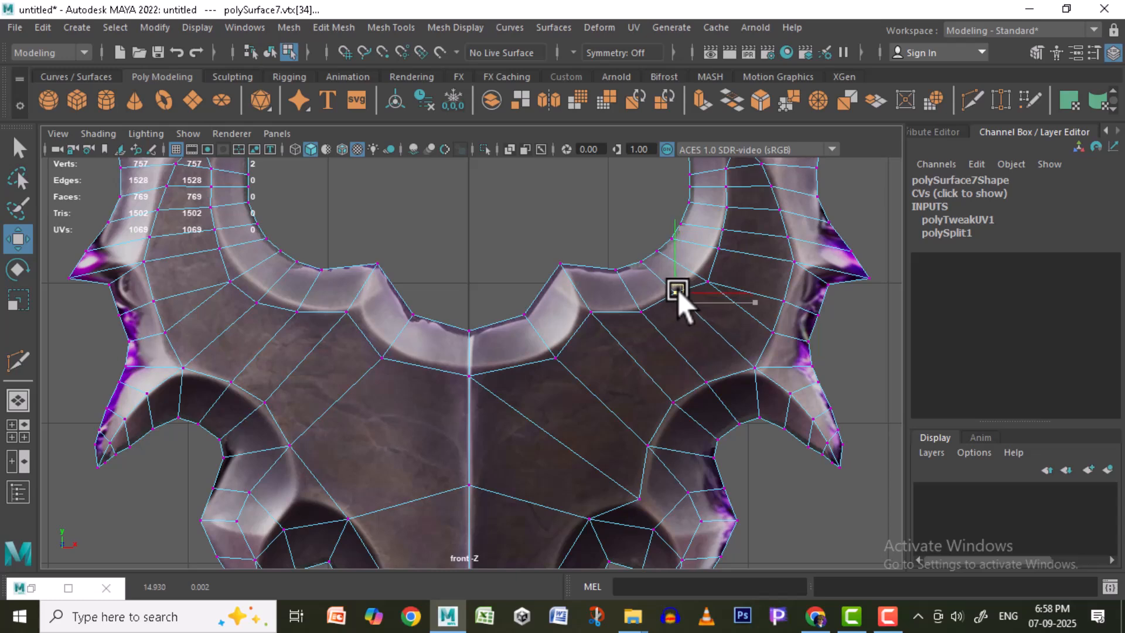
pyautogui.click(680, 249)
pyautogui.moveTo(681, 249); pyautogui.dragTo(706, 271)
pyautogui.click(712, 245)
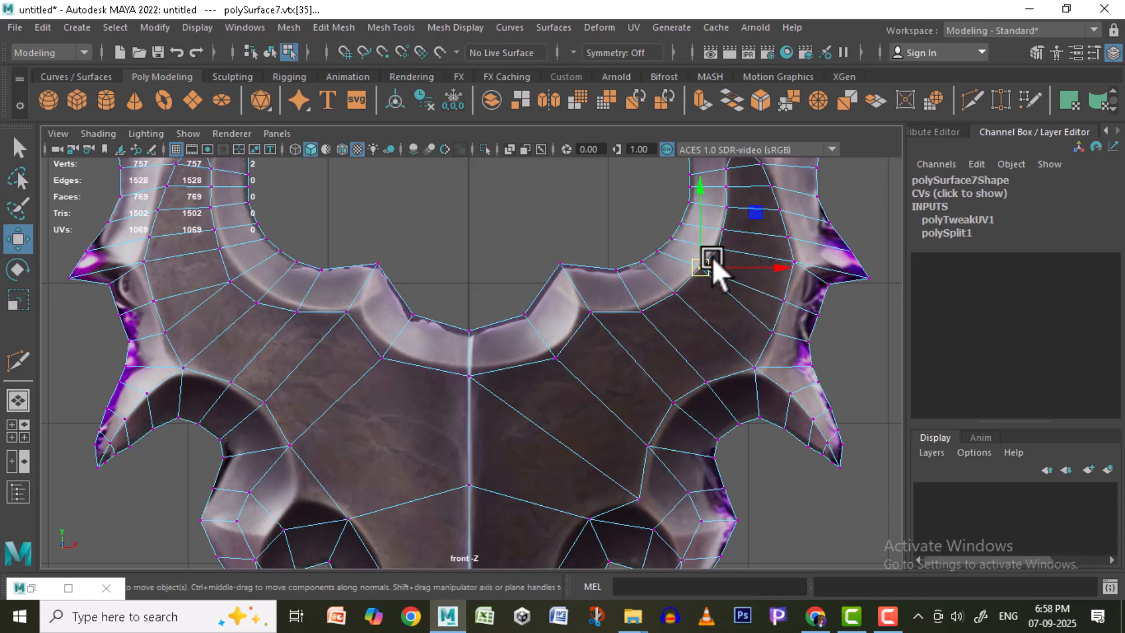
# - Adjust the inner-rim vertices on the blade head's left side to follow the painted bevel line
pyautogui.click(382, 359)
pyautogui.moveTo(381, 358); pyautogui.dragTo(392, 350)
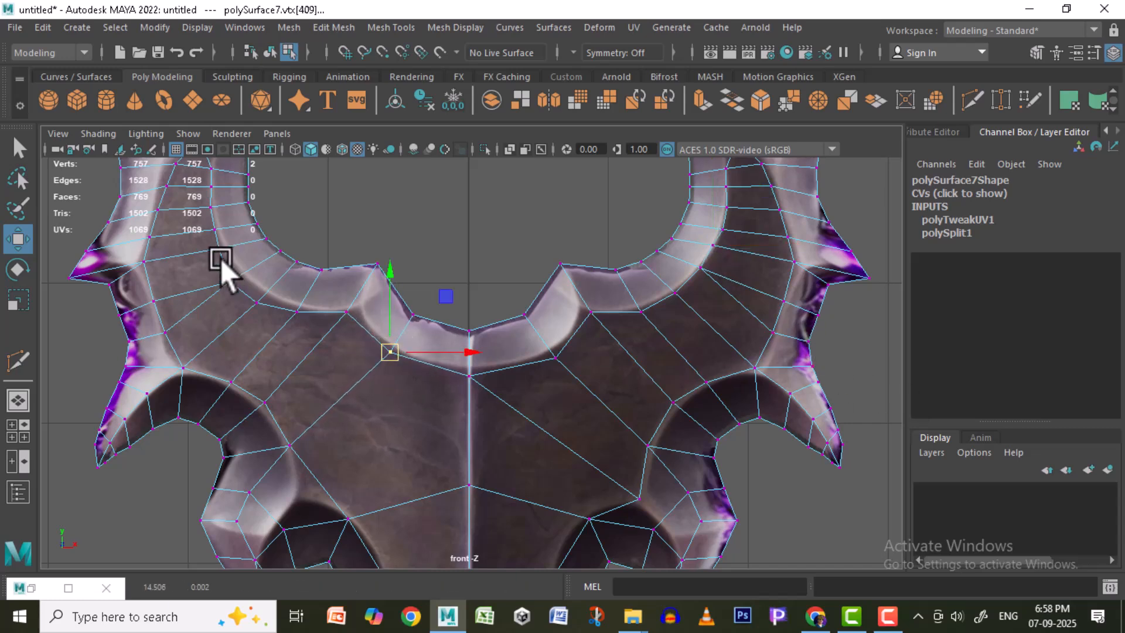
pyautogui.click(273, 322)
pyautogui.moveTo(247, 292); pyautogui.dragTo(259, 305)
pyautogui.moveTo(254, 299); pyautogui.dragTo(241, 278)
pyautogui.moveTo(233, 281); pyautogui.dragTo(246, 273)
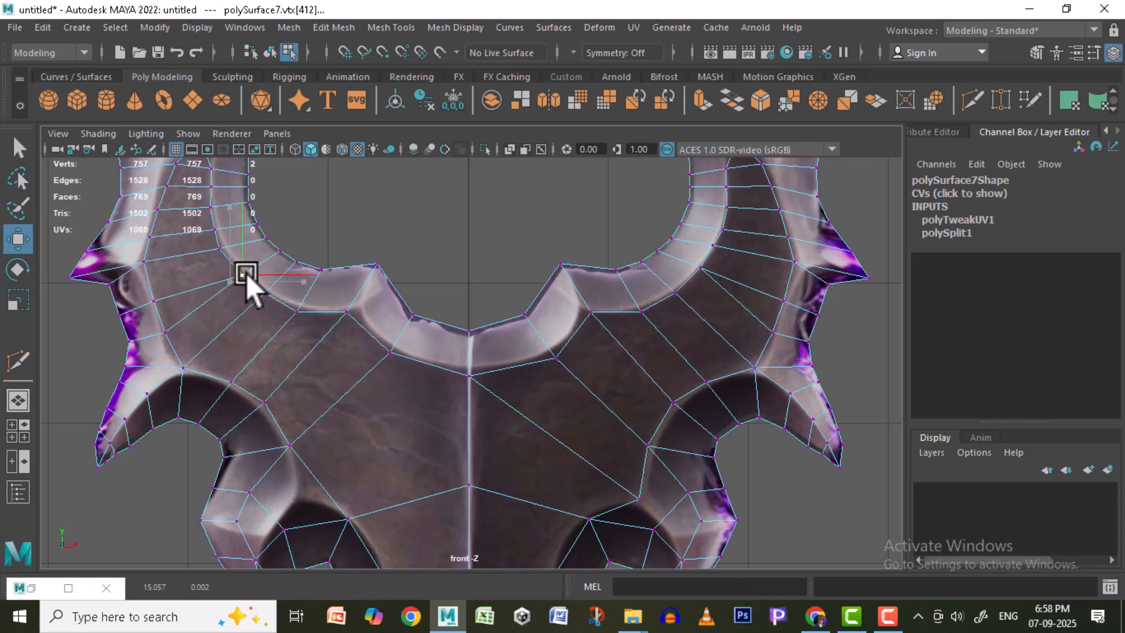
# - Multi-Cut a matching edge from the upper centre vertex to the left notch edge and move its new vertex onto the painted notch corner
pyautogui.keyDown('alt'); pyautogui.moveTo(431, 414); pyautogui.dragTo(442, 356, button='middle'); pyautogui.keyUp('alt')
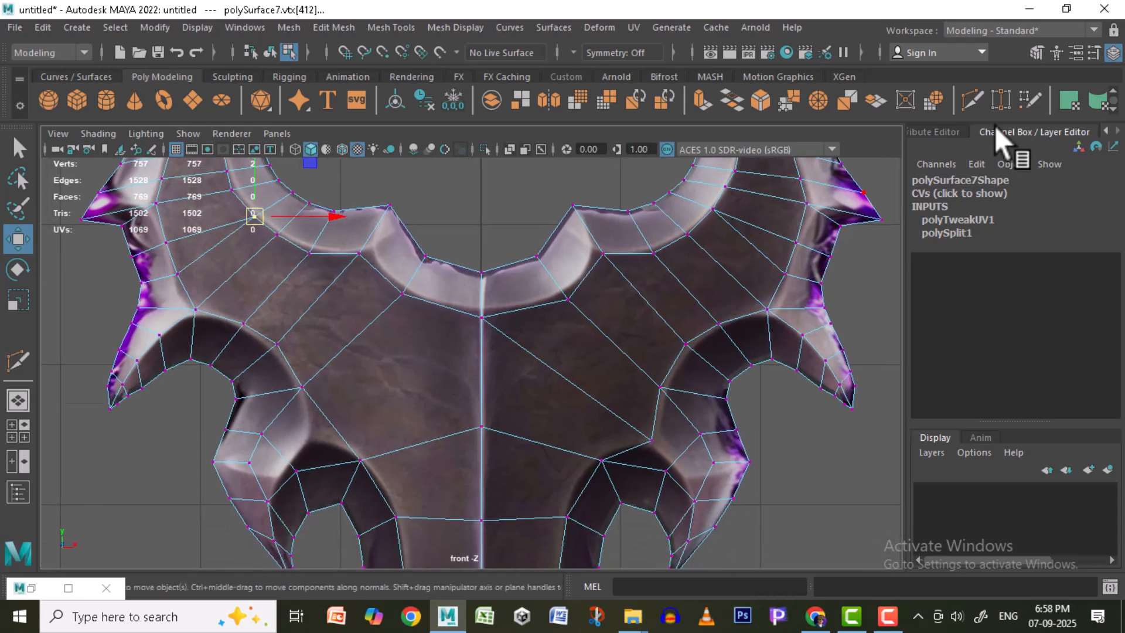
pyautogui.hotkey('ctrl', 'shift', 'x')
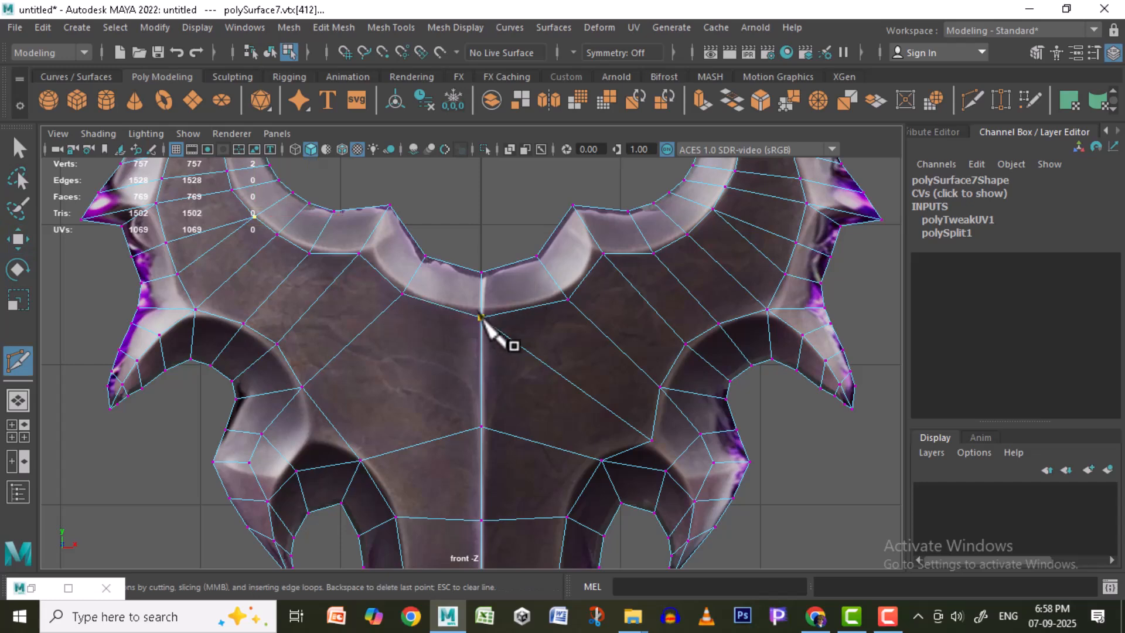
pyautogui.click(332, 424)
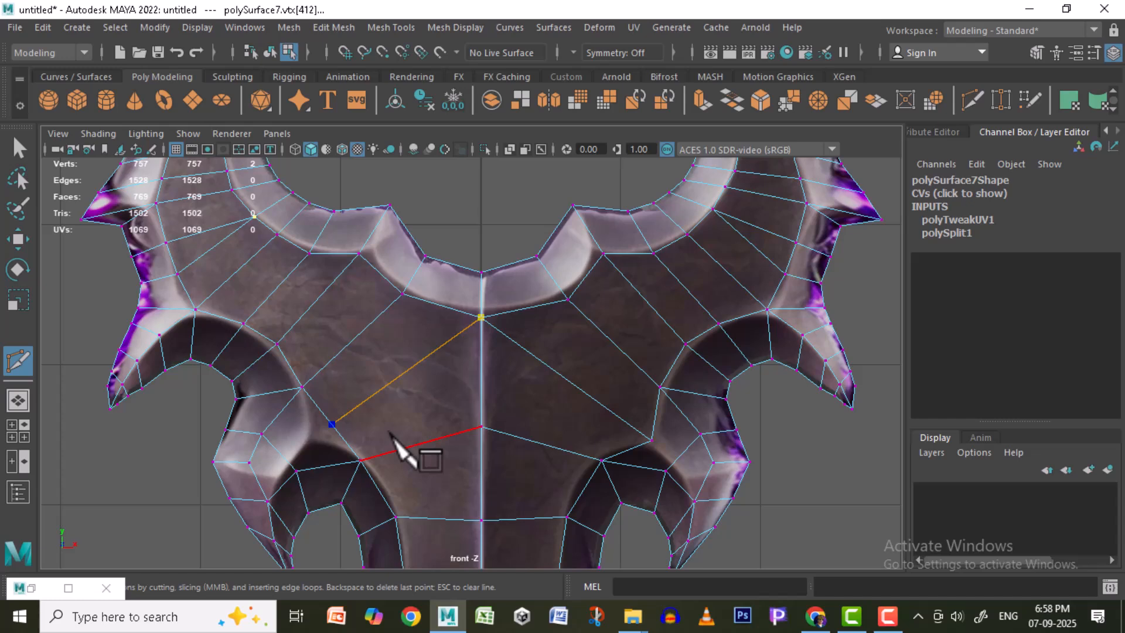
pyautogui.press('Return')
pyautogui.press('w')
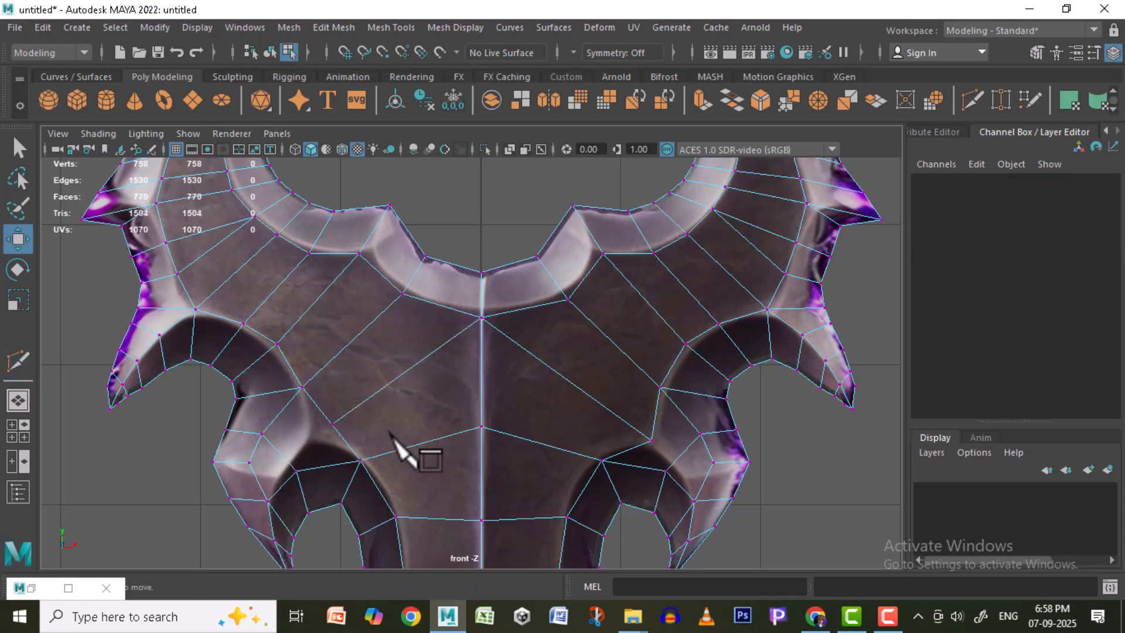
pyautogui.click(330, 420)
pyautogui.moveTo(334, 427); pyautogui.dragTo(307, 432)
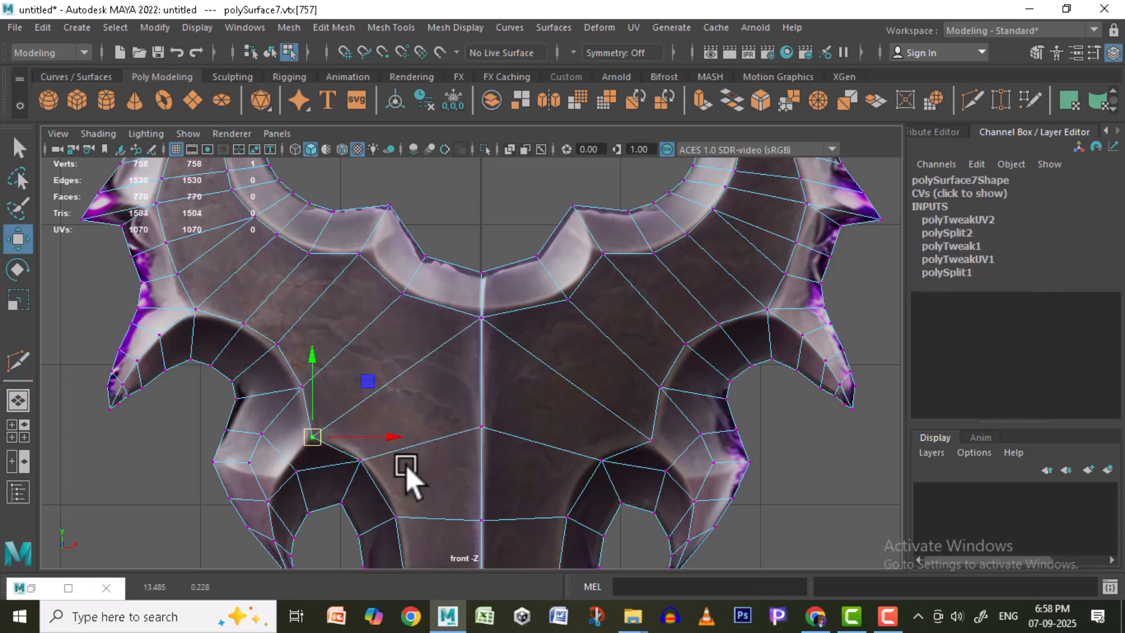
# - Move the vertex beside the left notch corner onto the painted edge and connect it to the corner vertex
pyautogui.click(296, 471)
pyautogui.moveTo(294, 473); pyautogui.dragTo(288, 464)
pyautogui.keyDown('shift'); pyautogui.click(313, 436); pyautogui.keyUp('shift')
pyautogui.keyDown('shift'); pyautogui.moveTo(378, 394); pyautogui.dragTo(425, 513, button='right'); pyautogui.keyUp('shift')
# - Move the vertex beside the right lower notch corner onto the painted edge and connect it to the notch corner vertex
pyautogui.click(666, 472)
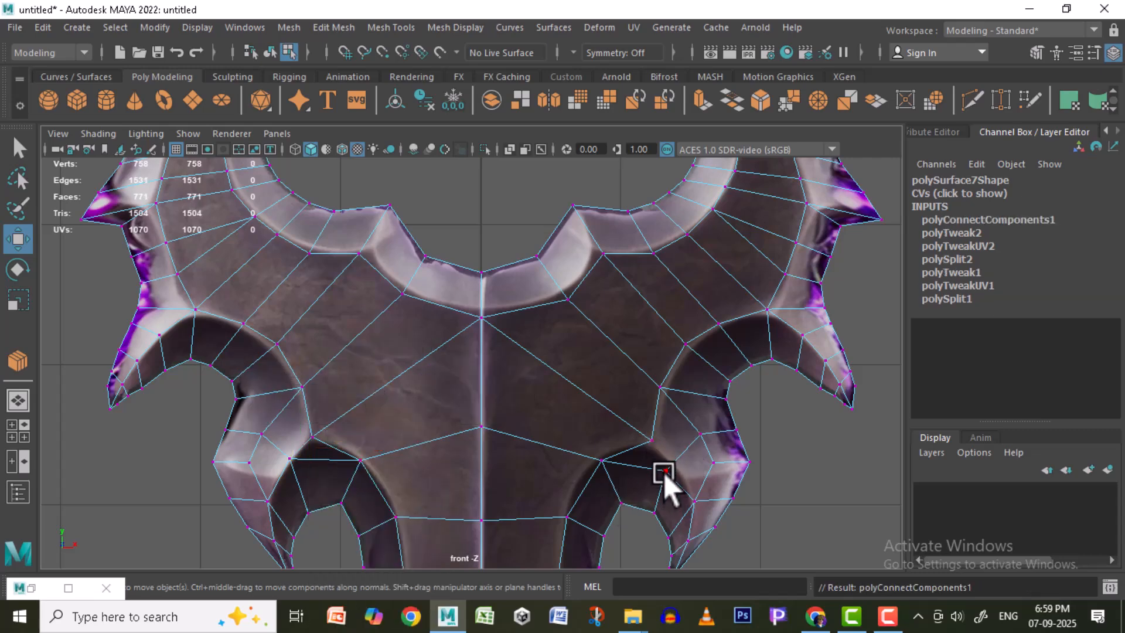
pyautogui.moveTo(666, 471); pyautogui.dragTo(683, 466)
pyautogui.keyDown('shift'); pyautogui.click(652, 441); pyautogui.keyUp('shift')
pyautogui.keyDown('shift'); pyautogui.rightClick(603, 392); pyautogui.keyUp('shift')
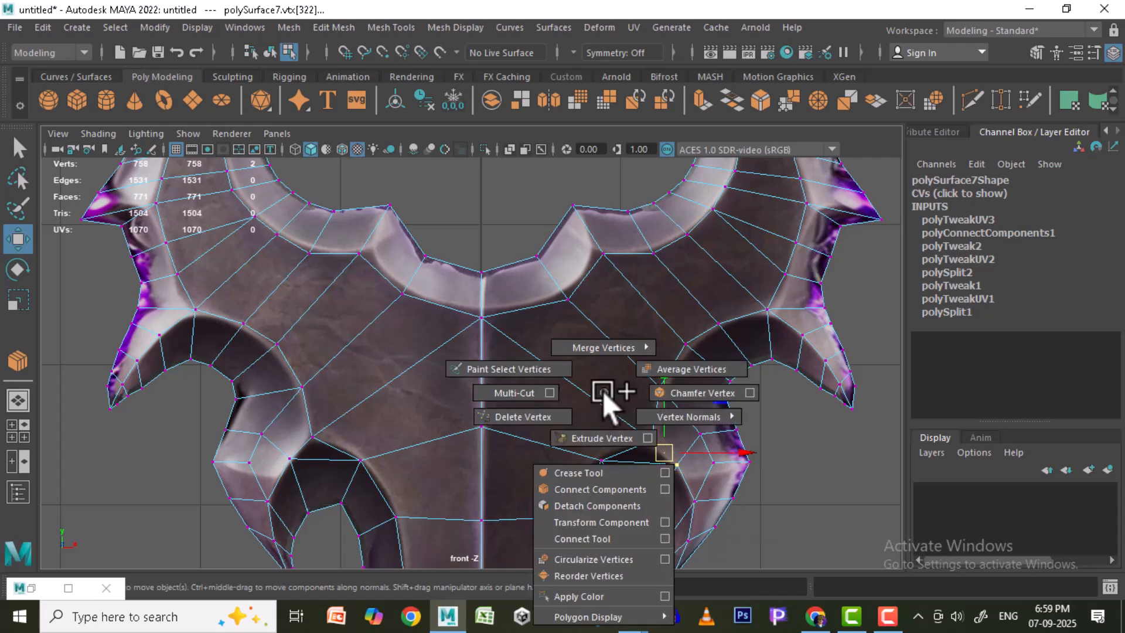
pyautogui.click(601, 489)
# - Delete the leftover edge crossing the top of each lower notch on the right and left sides of the blade head
pyautogui.keyDown('alt'); pyautogui.moveTo(786, 472); pyautogui.dragTo(794, 390, button='middle'); pyautogui.keyUp('alt')
pyautogui.moveTo(653, 406); pyautogui.dragTo(662, 129, button='right')
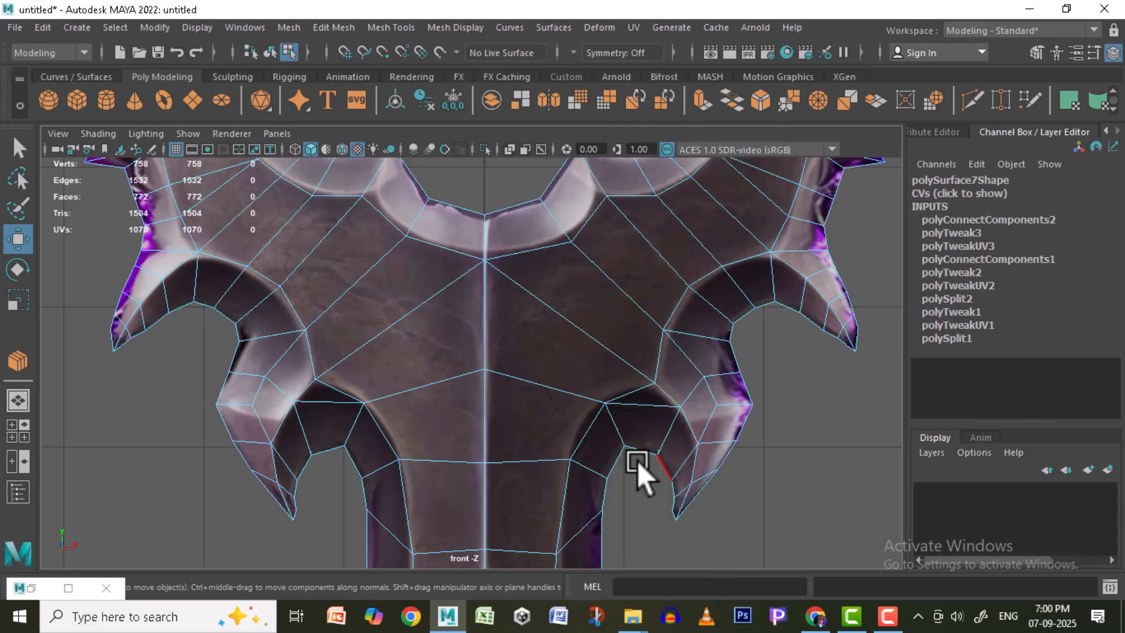
pyautogui.click(654, 404)
pyautogui.press('Delete')
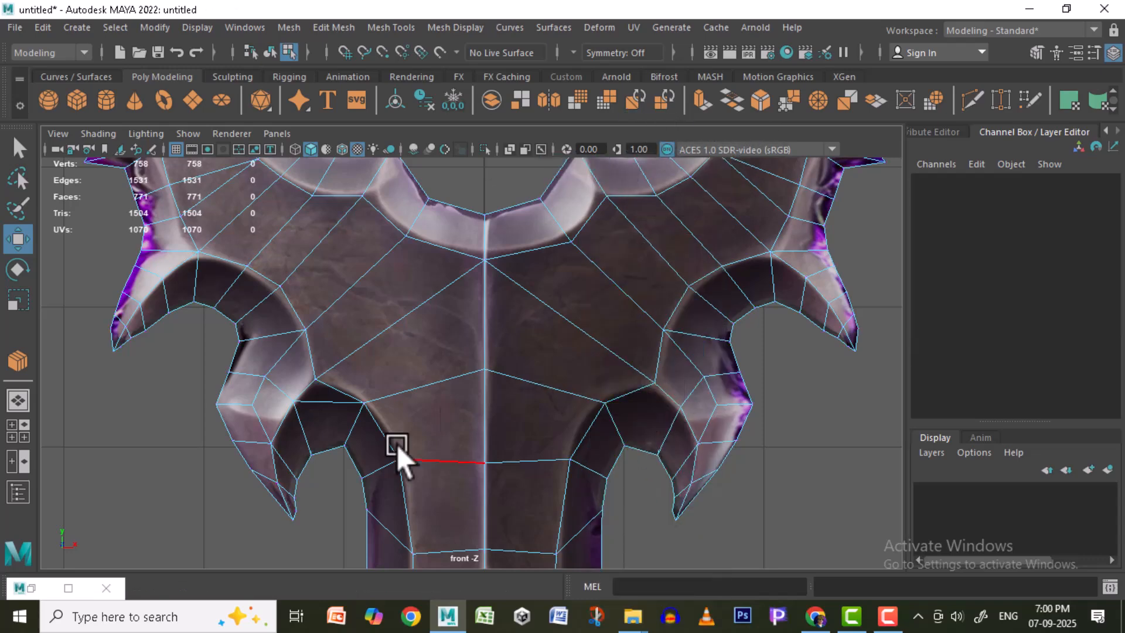
pyautogui.click(335, 403)
pyautogui.press('Delete')
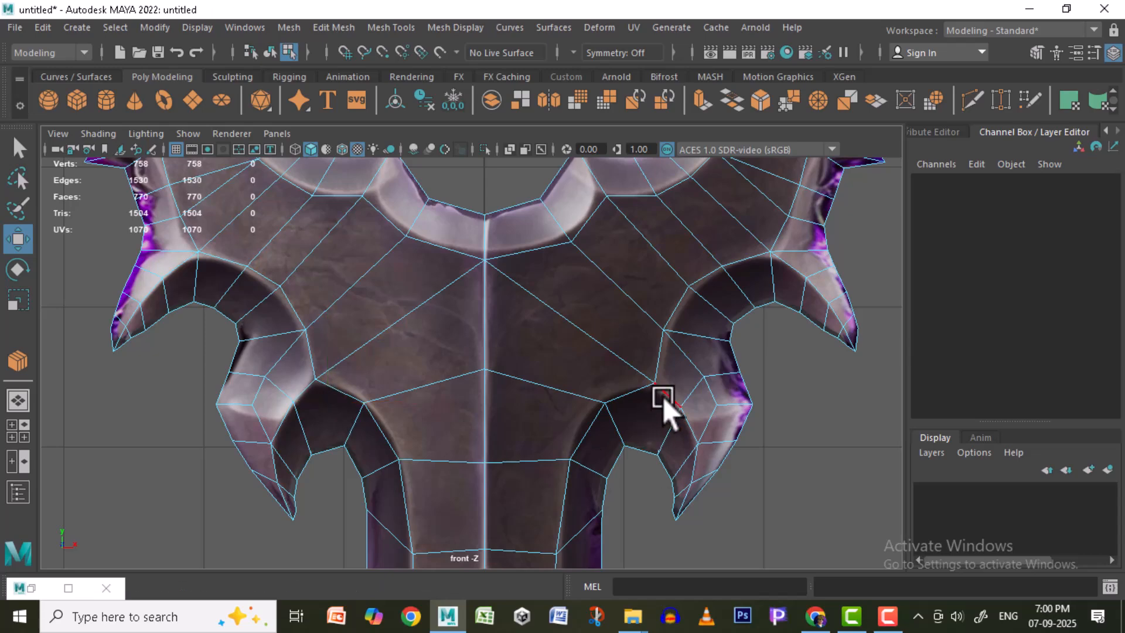
# - Connect each lower notch's corner vertex to the facing inner-rim vertex on both sides of the blade head
pyautogui.moveTo(641, 401); pyautogui.dragTo(557, 165, button='right')
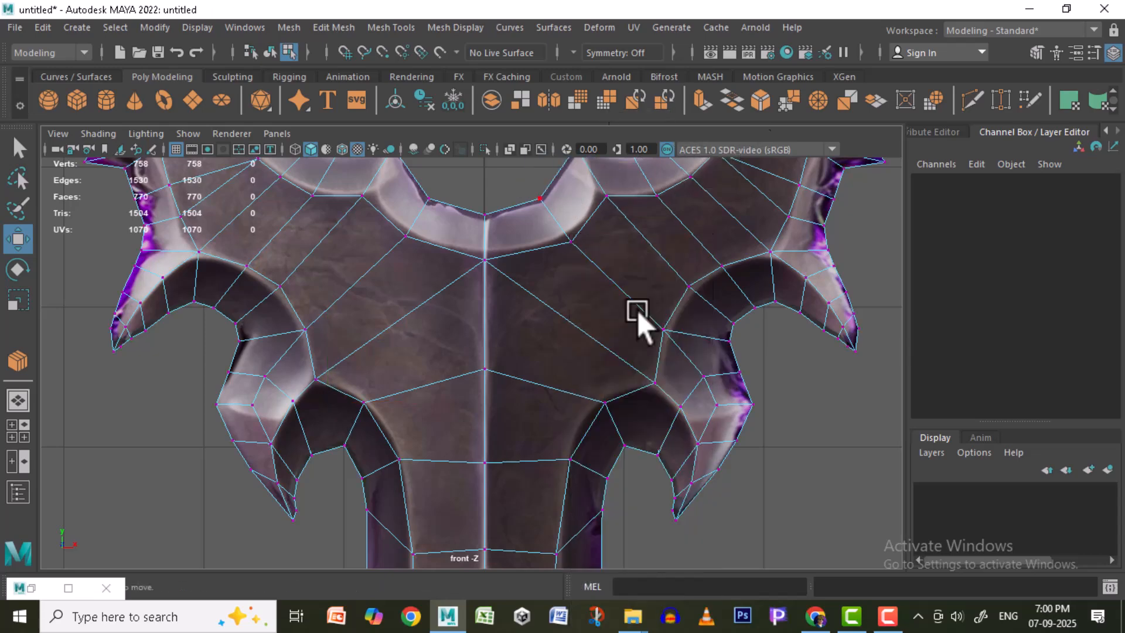
pyautogui.click(654, 383)
pyautogui.keyDown('shift'); pyautogui.click(663, 330); pyautogui.keyUp('shift')
pyautogui.keyDown('shift'); pyautogui.moveTo(648, 326); pyautogui.dragTo(650, 403, button='right'); pyautogui.keyUp('shift')
pyautogui.click(317, 380)
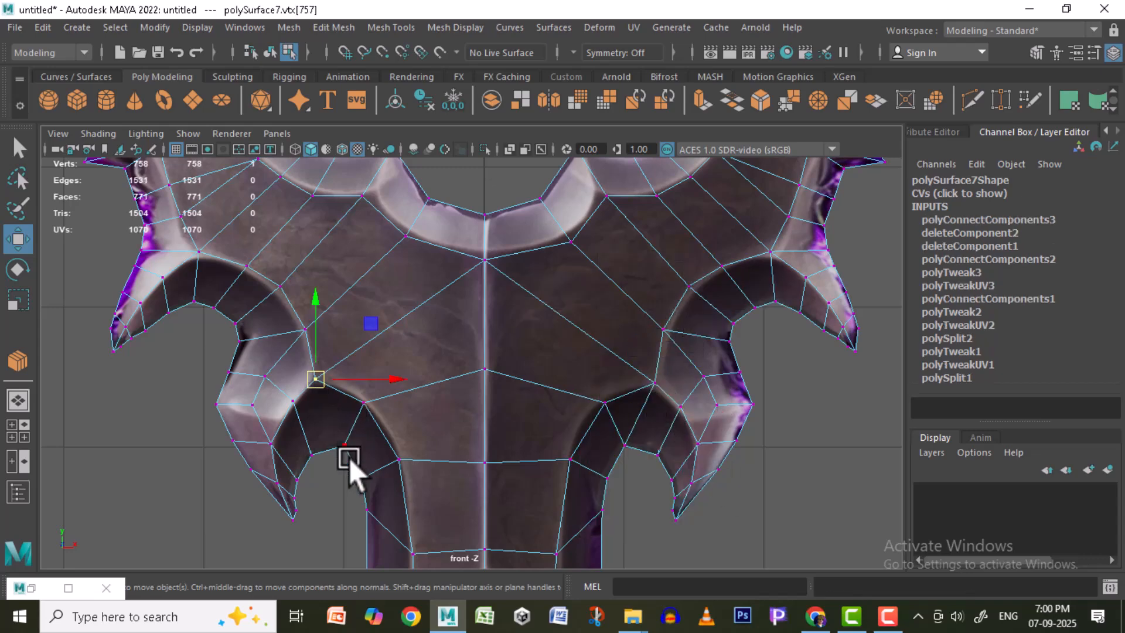
pyautogui.keyDown('shift'); pyautogui.click(344, 447); pyautogui.keyUp('shift')
pyautogui.press('g')
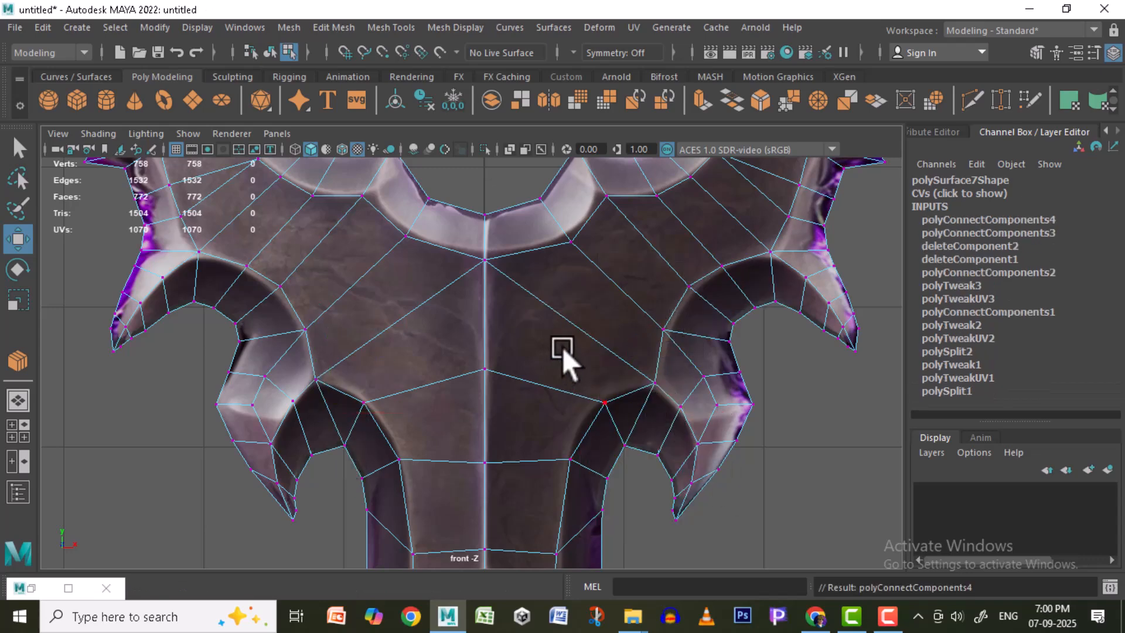
# - Adjust the bevel vertices around the centre notch and the blade head's left arch to follow the painted edges
pyautogui.keyDown('alt'); pyautogui.moveTo(564, 276); pyautogui.dragTo(533, 395, button='middle'); pyautogui.keyUp('alt')
pyautogui.moveTo(593, 304); pyautogui.dragTo(566, 323)
pyautogui.moveTo(314, 302); pyautogui.dragTo(343, 313)
pyautogui.moveTo(295, 298)
pyautogui.mouseDown()
pyautogui.moveTo(269, 332)
pyautogui.moveTo(286, 310)
pyautogui.mouseUp()
pyautogui.moveTo(268, 388); pyautogui.dragTo(239, 420)
pyautogui.moveTo(247, 408); pyautogui.dragTo(243, 415)
pyautogui.scroll(-5, 659, 352)
pyautogui.scroll(1, 522, 487)
pyautogui.keyDown('alt'); pyautogui.moveTo(477, 437); pyautogui.dragTo(448, 381, button='middle'); pyautogui.keyUp('alt')
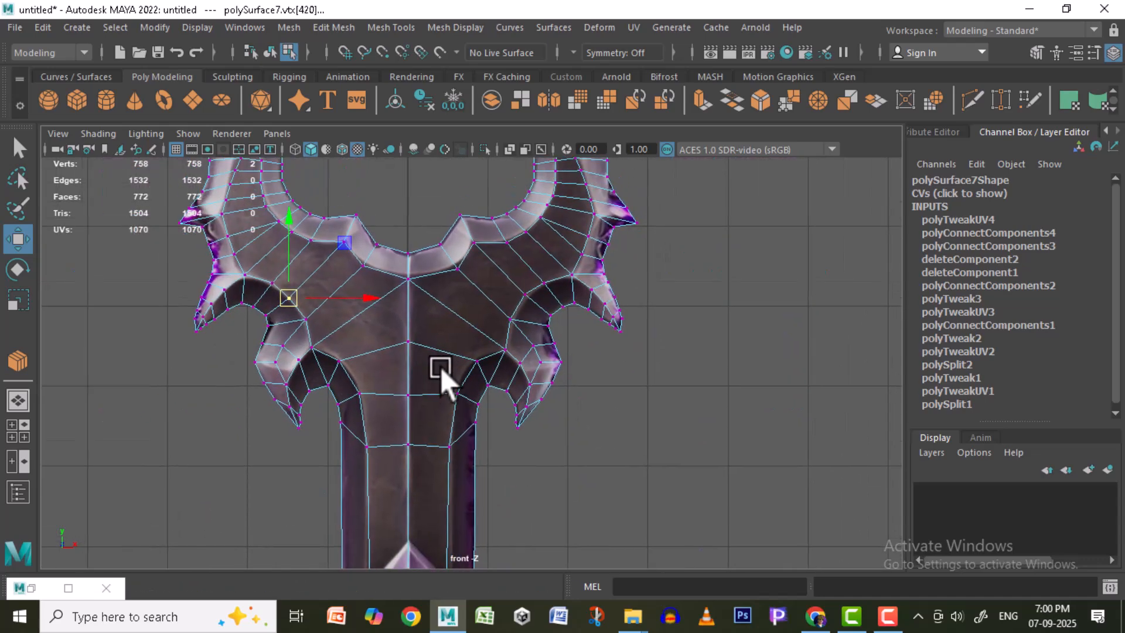
# - Return to object mode and inspect the edited sword from several angles in the perspective view
pyautogui.moveTo(503, 162); pyautogui.dragTo(581, 139, button='right')
pyautogui.scroll(-4, 637, 389)
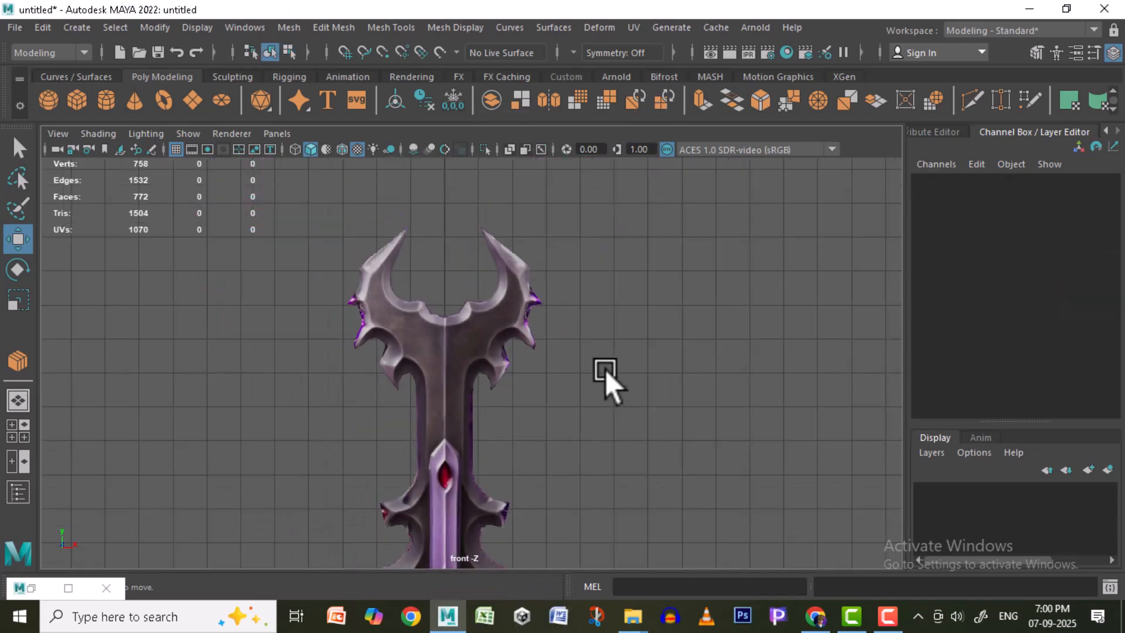
pyautogui.click(18, 432)
pyautogui.press('space')
pyautogui.keyDown('alt'); pyautogui.moveTo(645, 366); pyautogui.dragTo(649, 416); pyautogui.keyUp('alt')
pyautogui.keyDown('alt'); pyautogui.moveTo(649, 417); pyautogui.dragTo(721, 436); pyautogui.keyUp('alt')
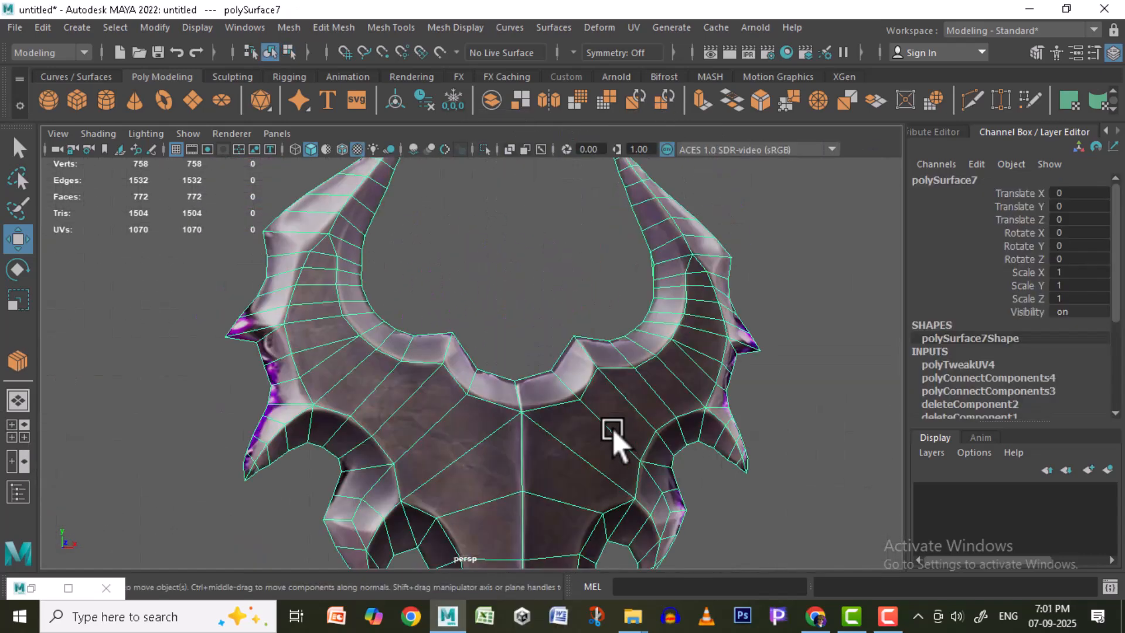
pyautogui.scroll(-5, 596, 370)
pyautogui.keyDown('alt'); pyautogui.moveTo(610, 428); pyautogui.dragTo(557, 374, button='middle'); pyautogui.keyUp('alt')
pyautogui.scroll(2, 568, 422)
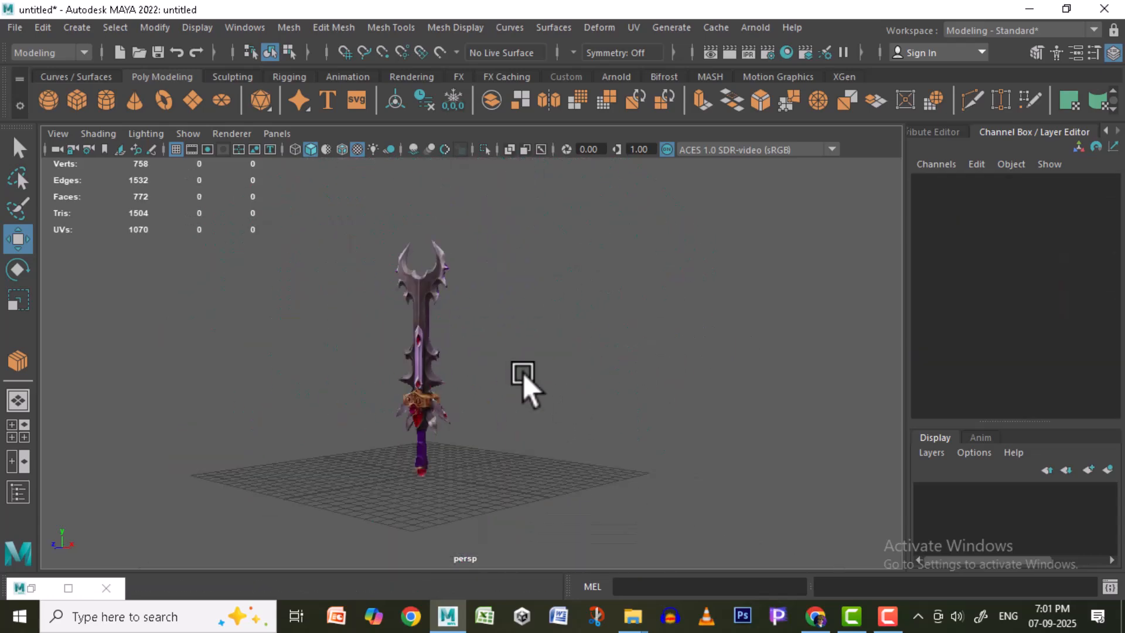
pyautogui.scroll(4, 458, 238)
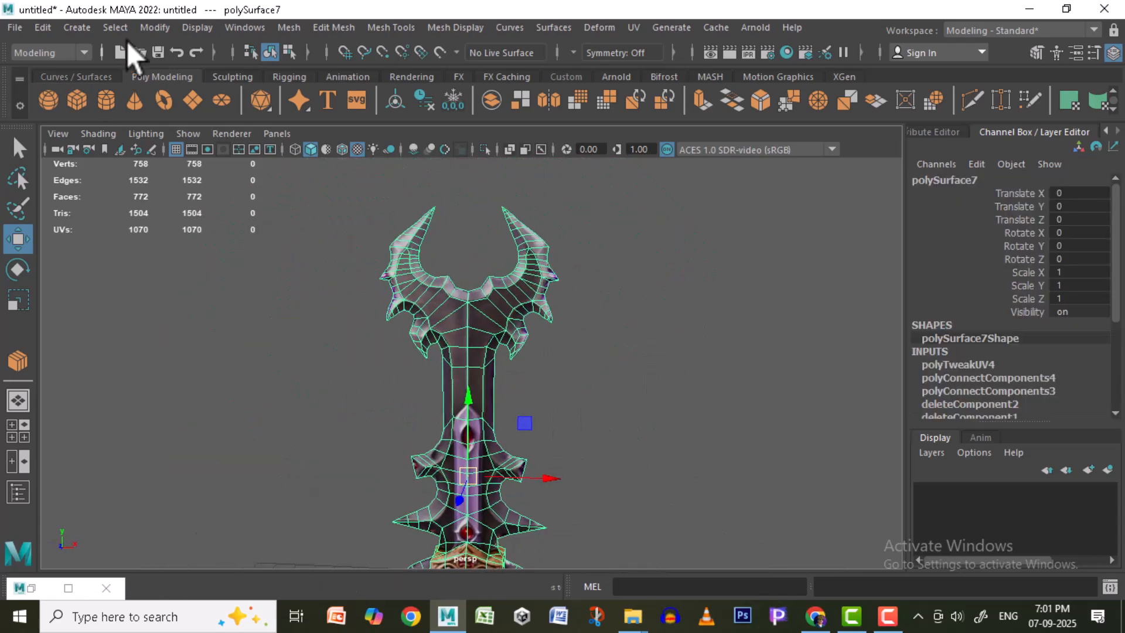
# - Delete the construction history of the sword mesh and deselect it
pyautogui.click(43, 27)
pyautogui.click(106, 293)
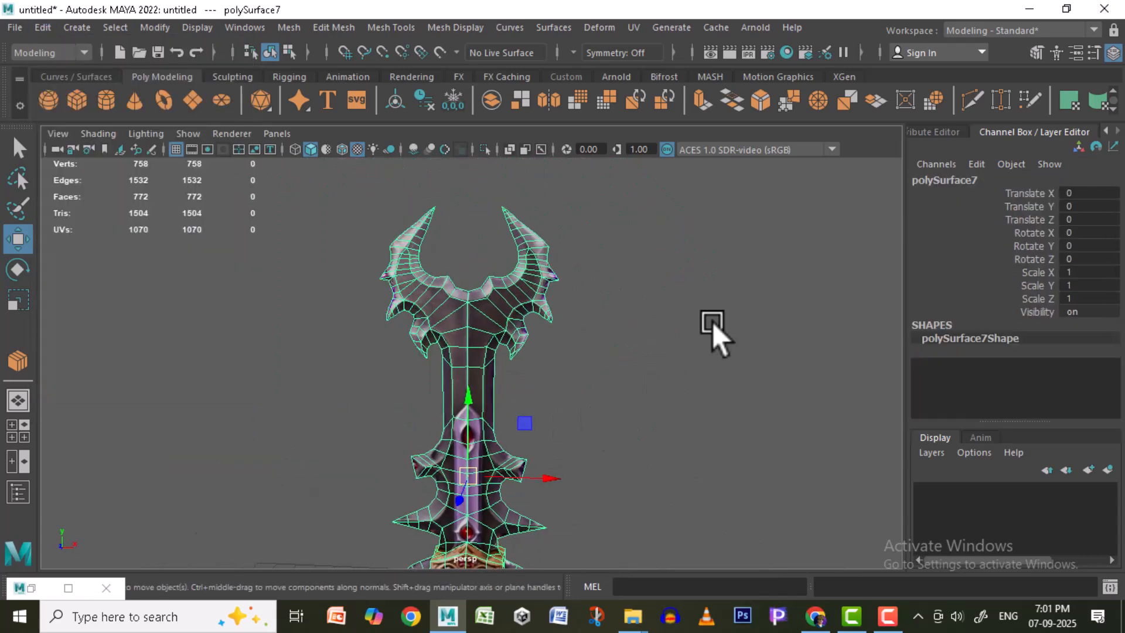
pyautogui.click(654, 343)
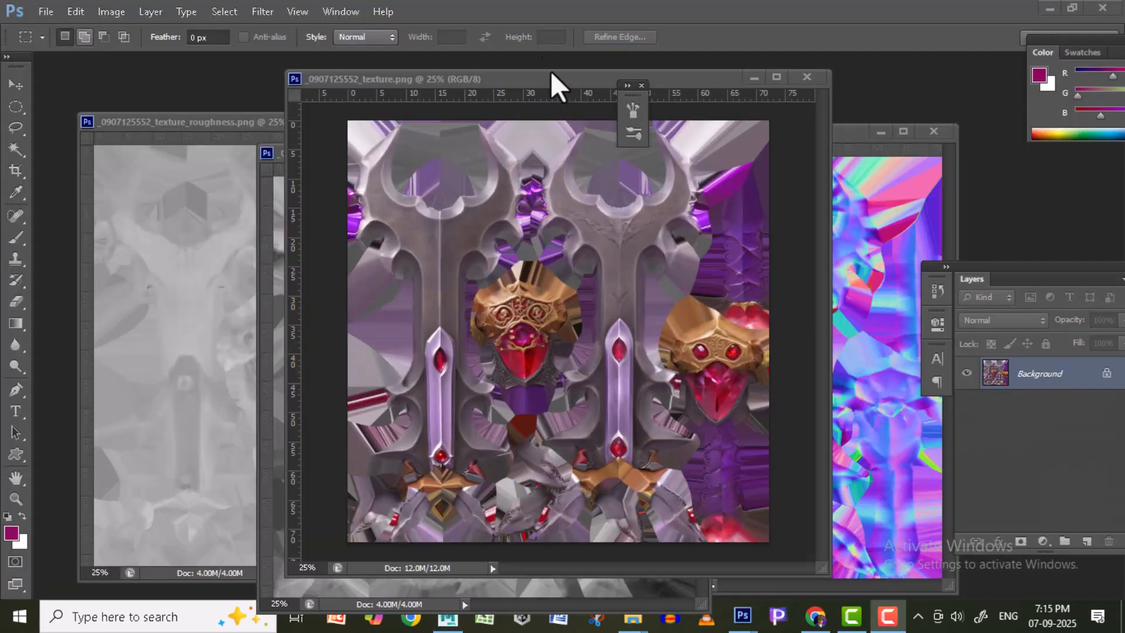
# - Switch to Photoshop and check the image size of the base colour texture without changing it
pyautogui.moveTo(552, 80); pyautogui.dragTo(525, 93)
pyautogui.rightClick(526, 94)
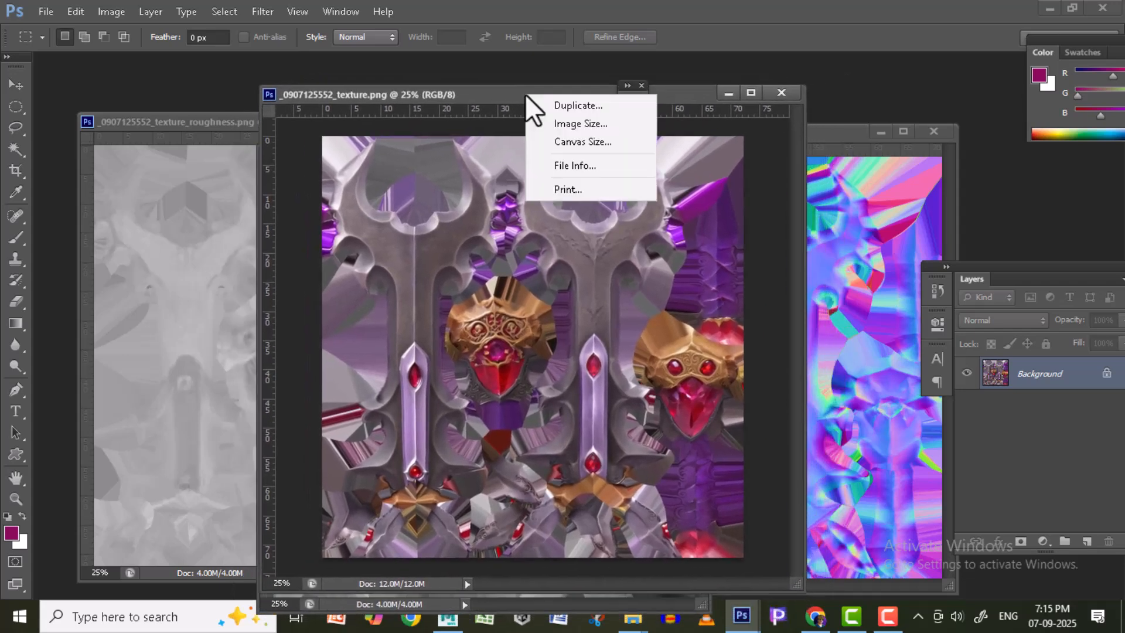
pyautogui.click(575, 121)
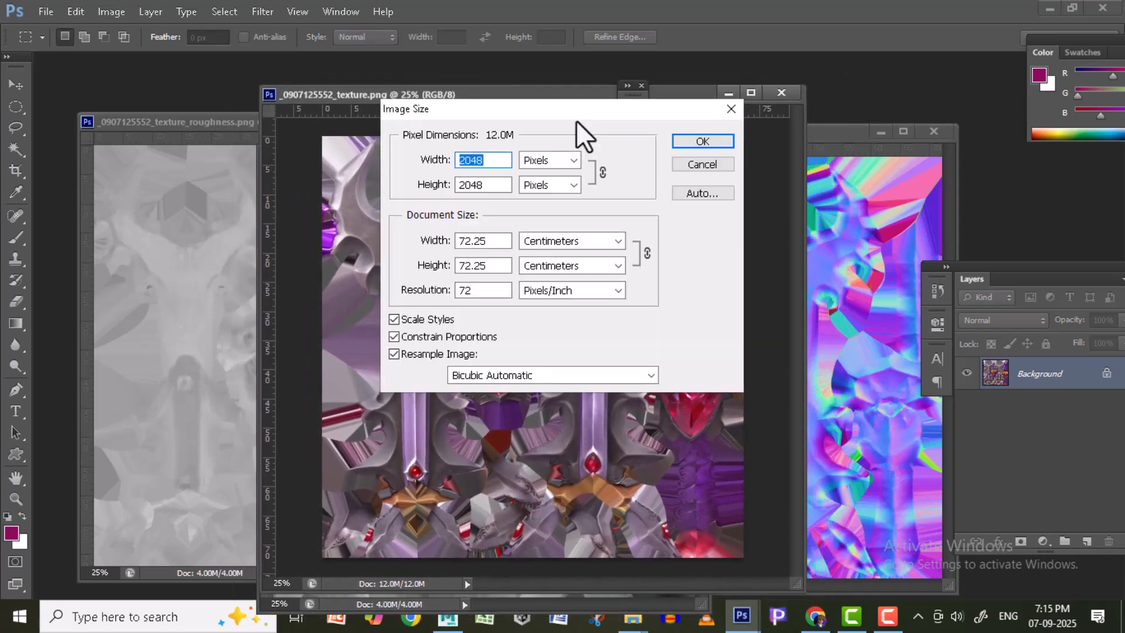
pyautogui.click(722, 145)
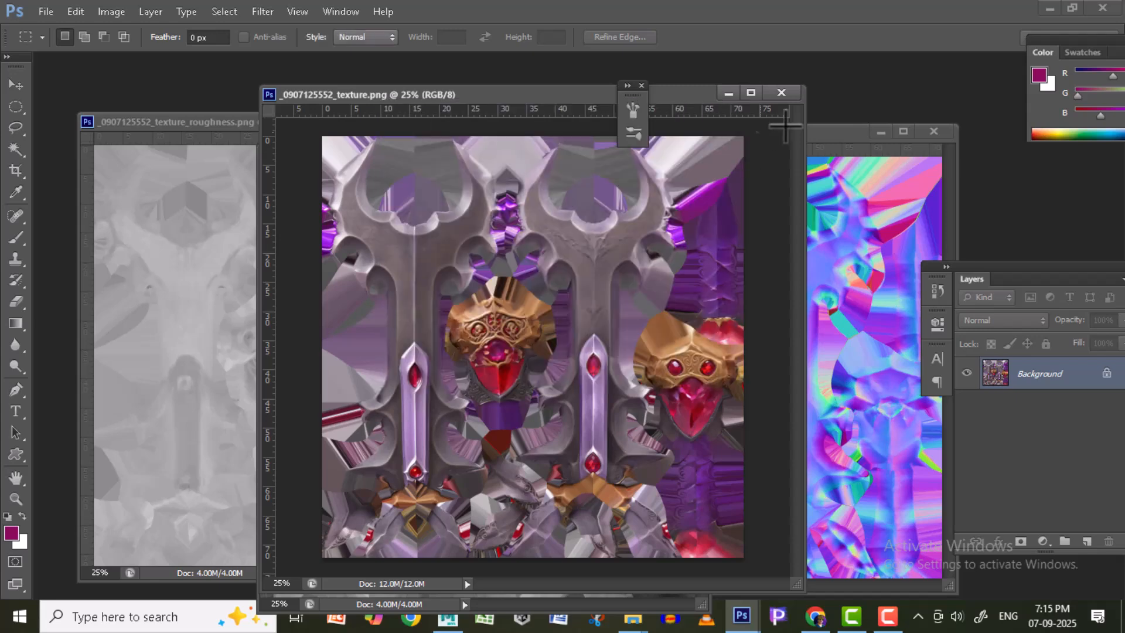
# - Spread out the open texture windows to examine the base colour, normal, metallic and roughness maps
pyautogui.moveTo(565, 94); pyautogui.dragTo(450, 95)
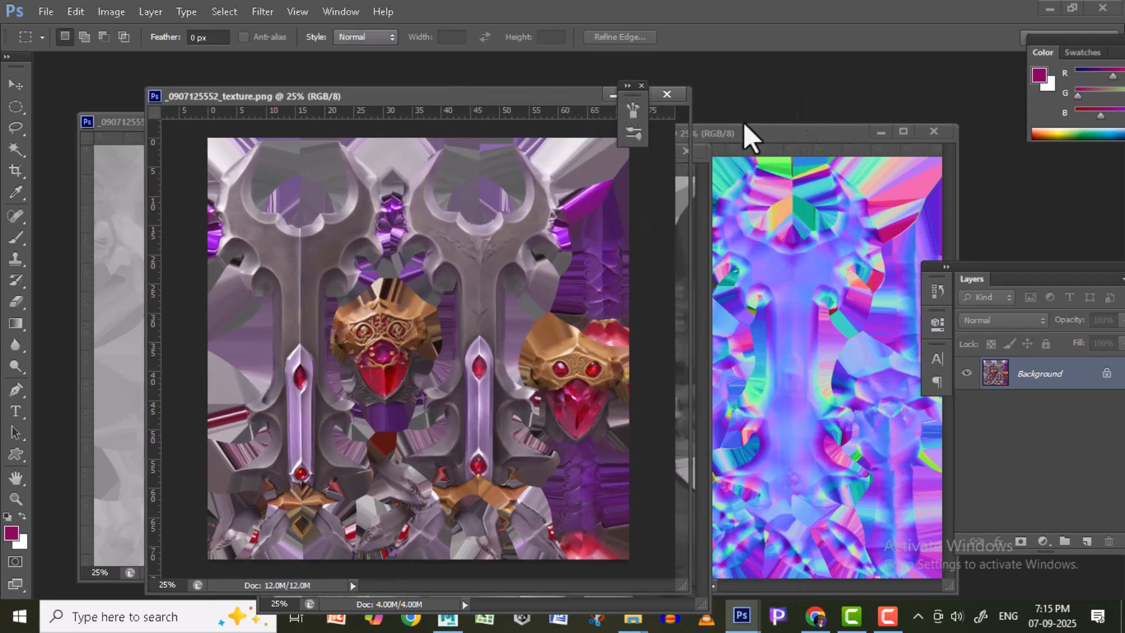
pyautogui.click(783, 145)
pyautogui.moveTo(780, 143); pyautogui.dragTo(548, 163)
pyautogui.moveTo(476, 104); pyautogui.dragTo(776, 128)
pyautogui.moveTo(392, 165); pyautogui.dragTo(750, 177)
pyautogui.click(363, 158)
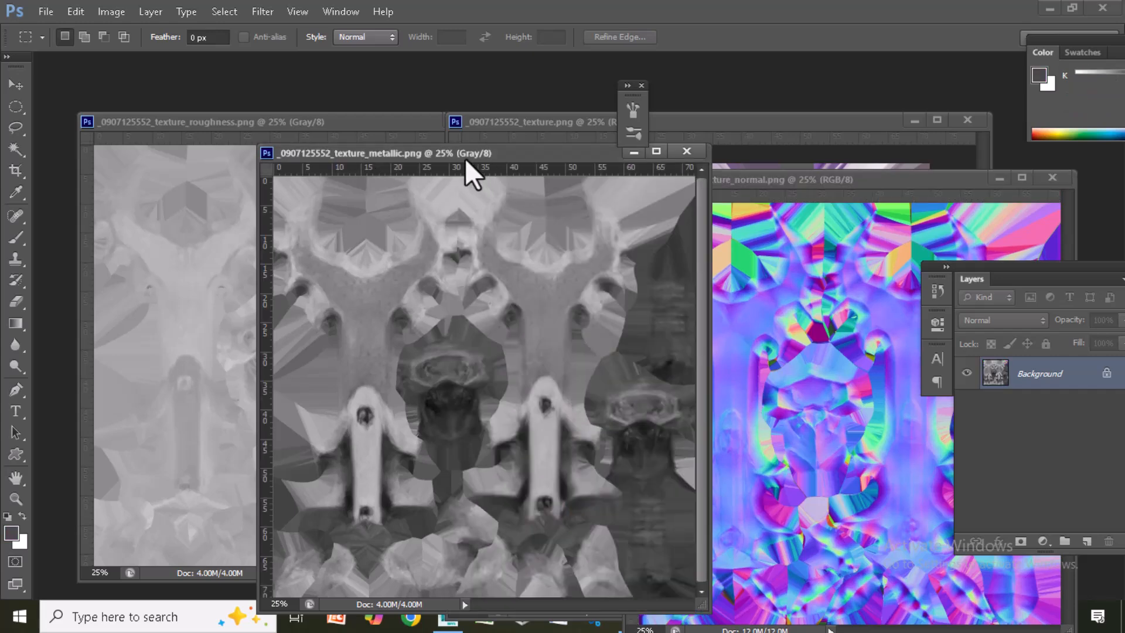
pyautogui.moveTo(455, 153); pyautogui.dragTo(727, 90)
pyautogui.click(220, 124)
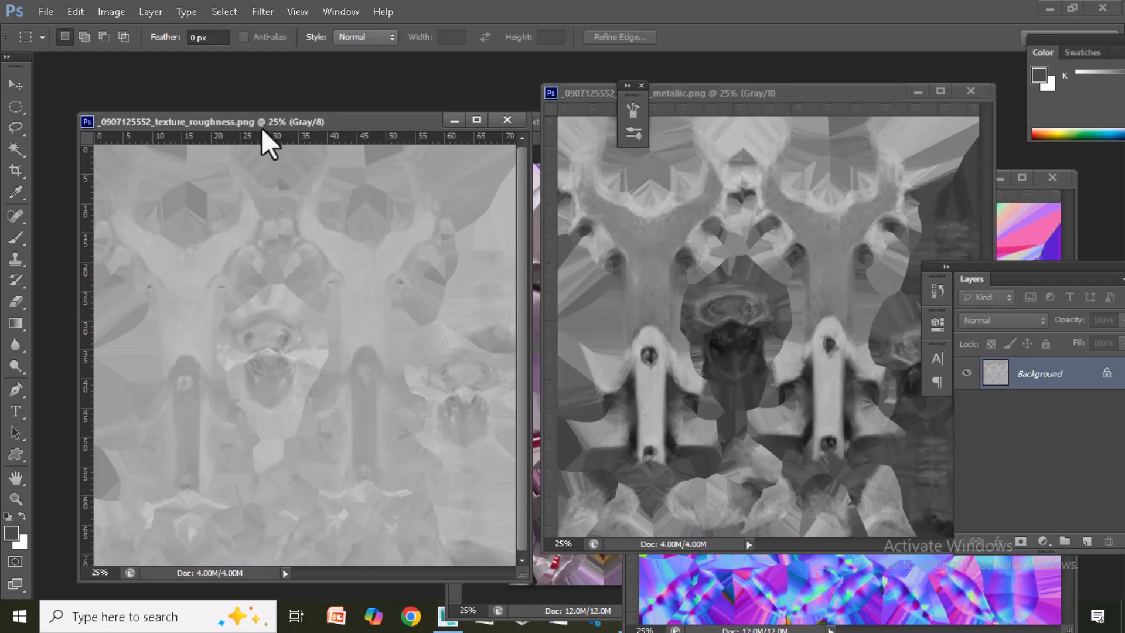
pyautogui.moveTo(262, 127); pyautogui.dragTo(374, 136)
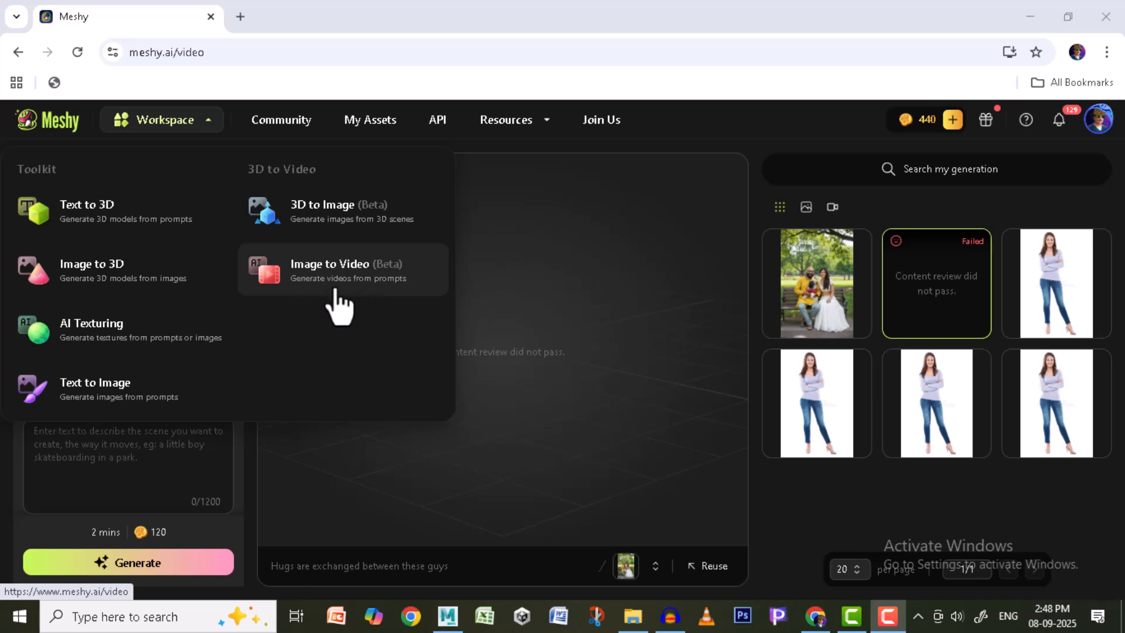
# - Switch to Meshy's Image to Video page and play the belly dance, sit-ups, karate kicks and dancing in rain videos
pyautogui.click(1057, 293)
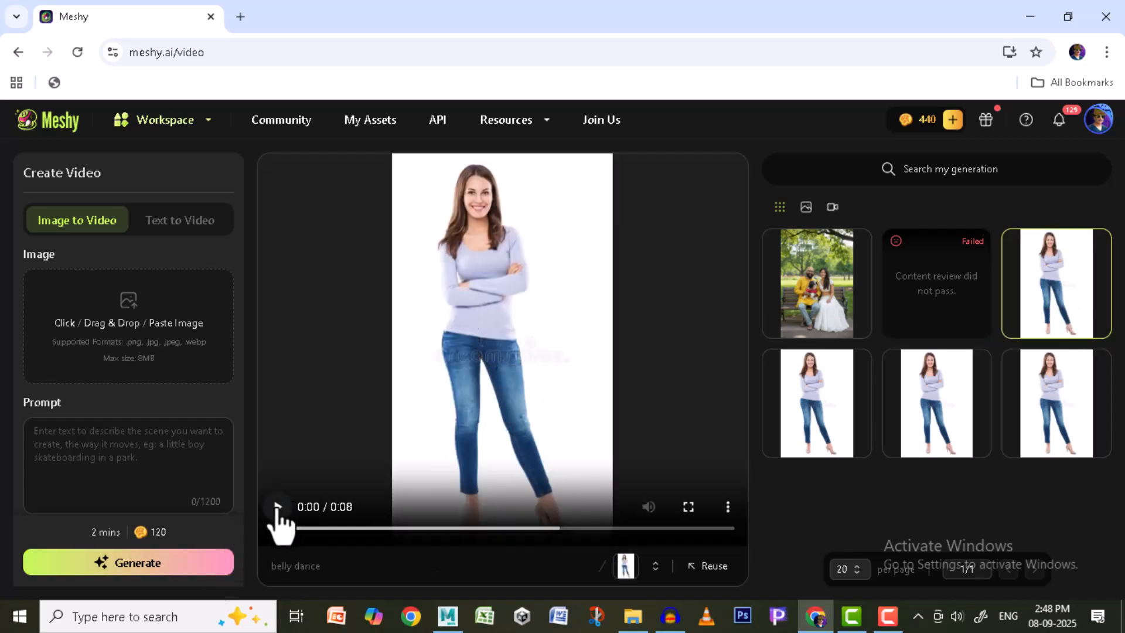
pyautogui.click(277, 507)
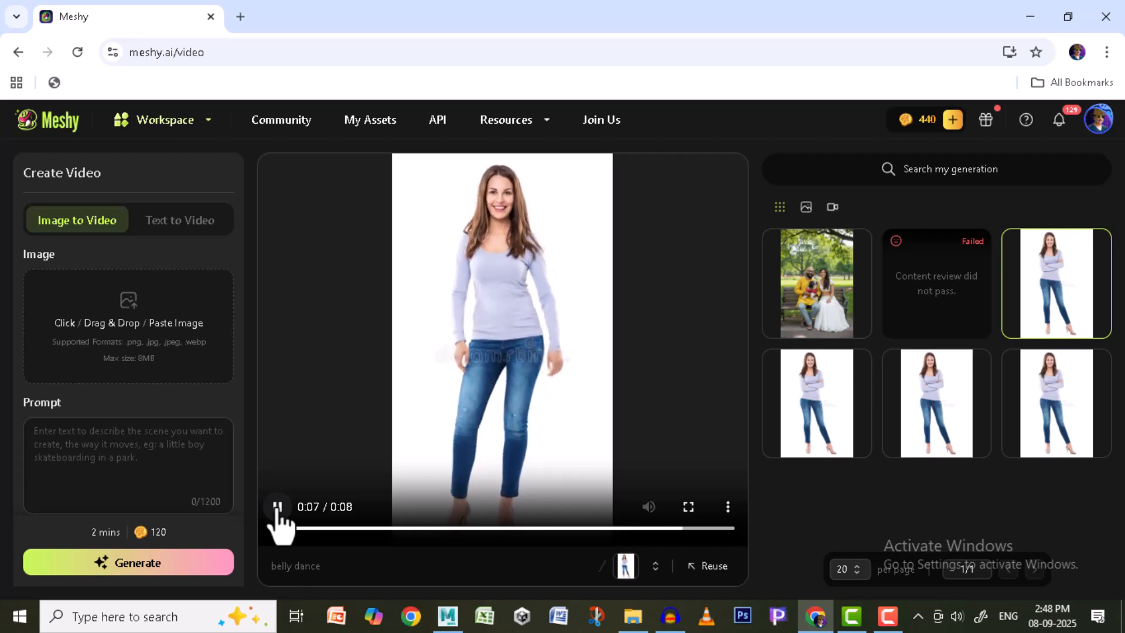
pyautogui.click(817, 425)
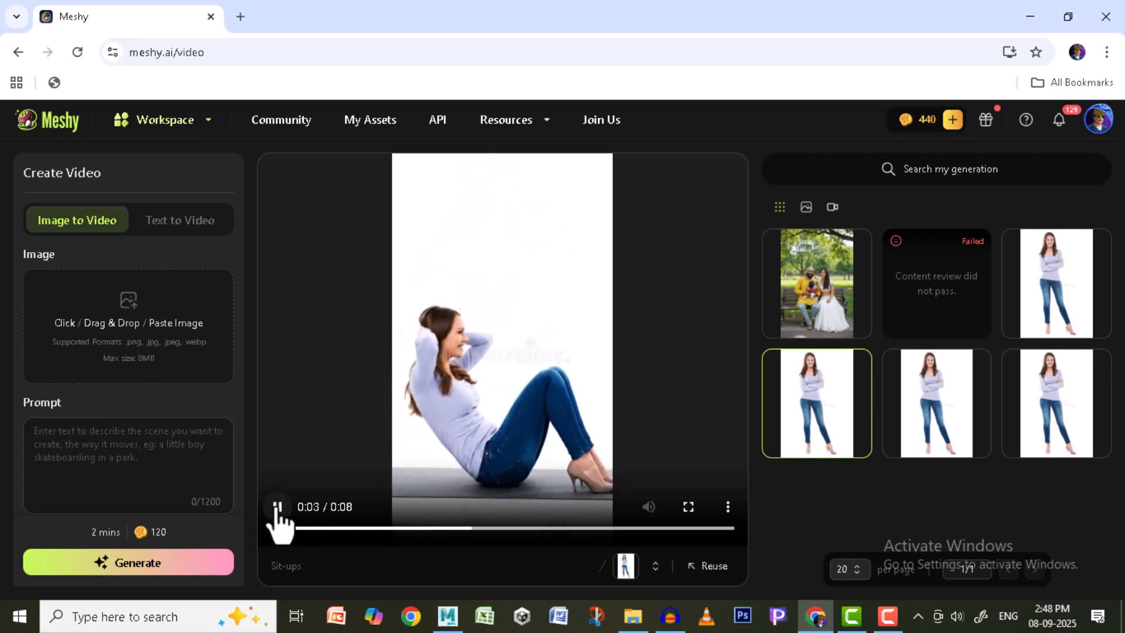
pyautogui.click(930, 427)
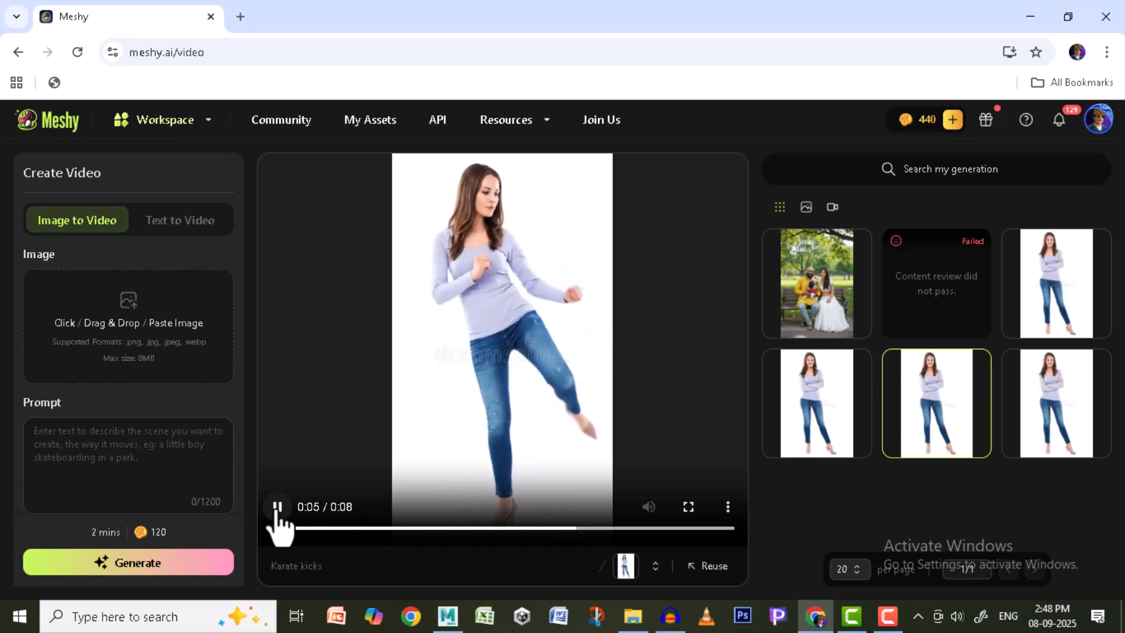
pyautogui.click(1044, 416)
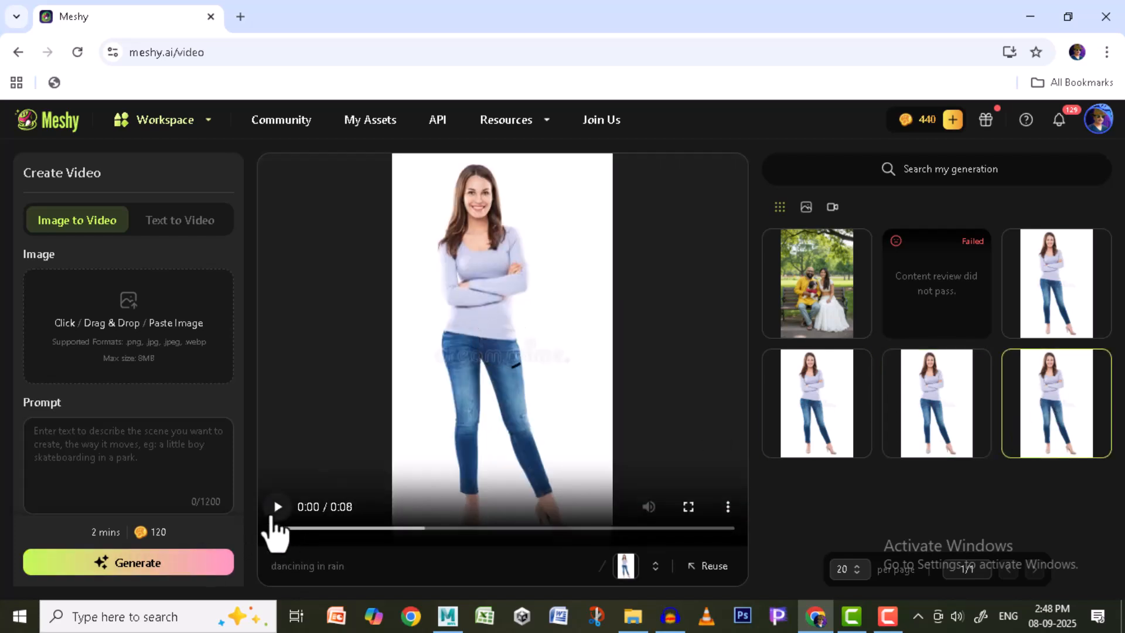
pyautogui.click(279, 508)
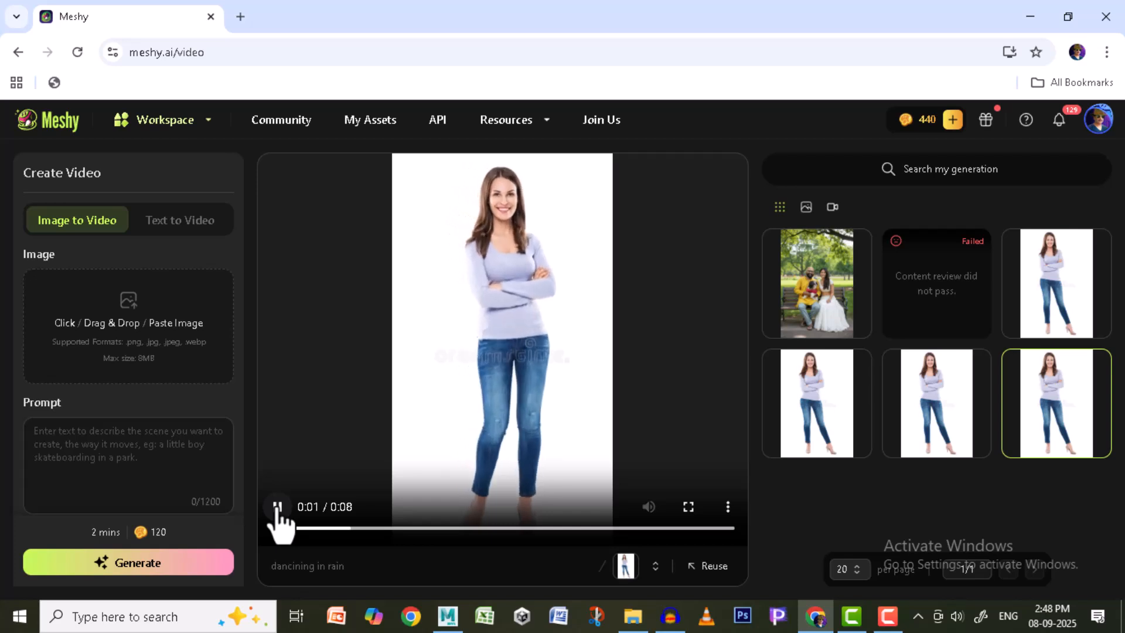